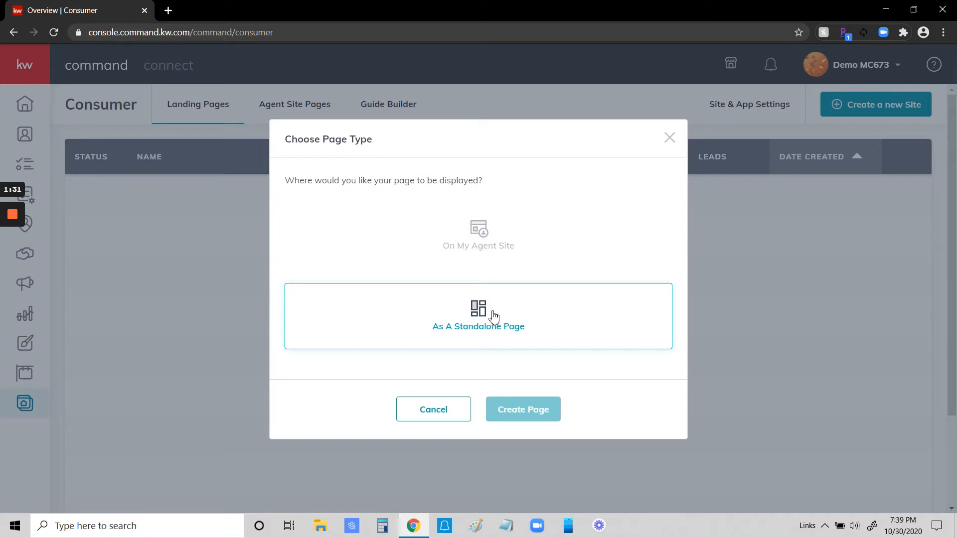
Step: Create a new landing page as a standalone page and dismiss the layout tip
{"action": "left_click", "coordinate": [479, 313]}
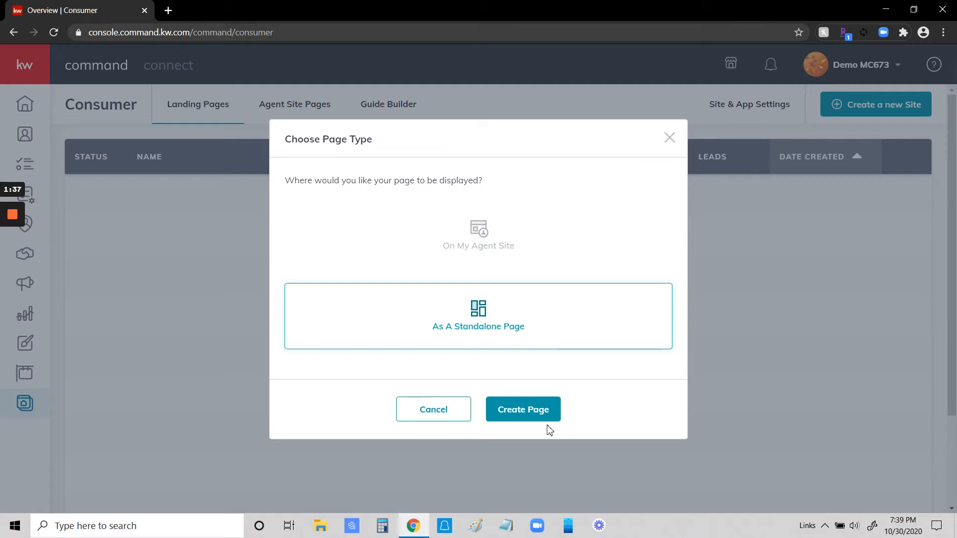
{"action": "left_click", "coordinate": [518, 409]}
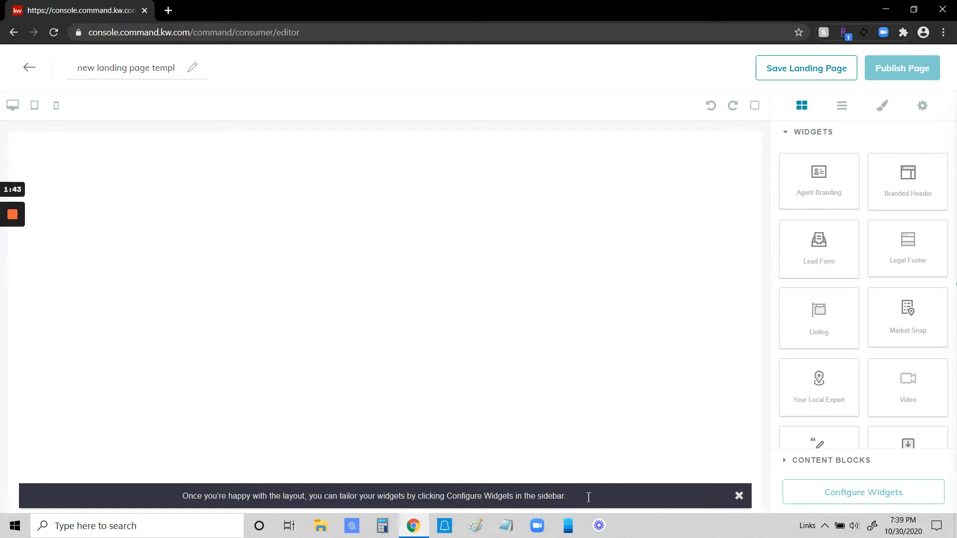
{"action": "left_click", "coordinate": [738, 498]}
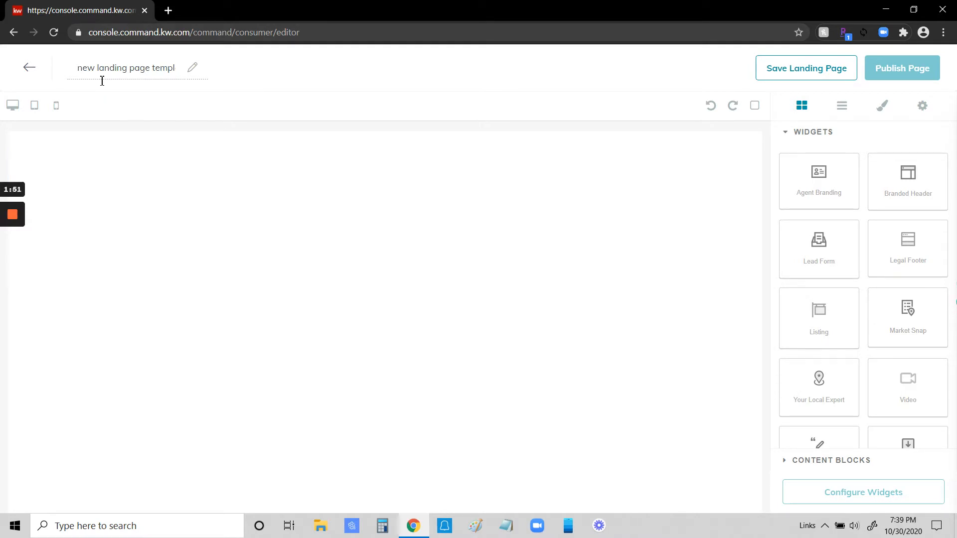
Step: Rename the landing page as "Testimonial Capture"
{"action": "left_click", "coordinate": [79, 68]}
{"action": "left_click_drag", "start_coordinate": [80, 68], "coordinate": [184, 76]}
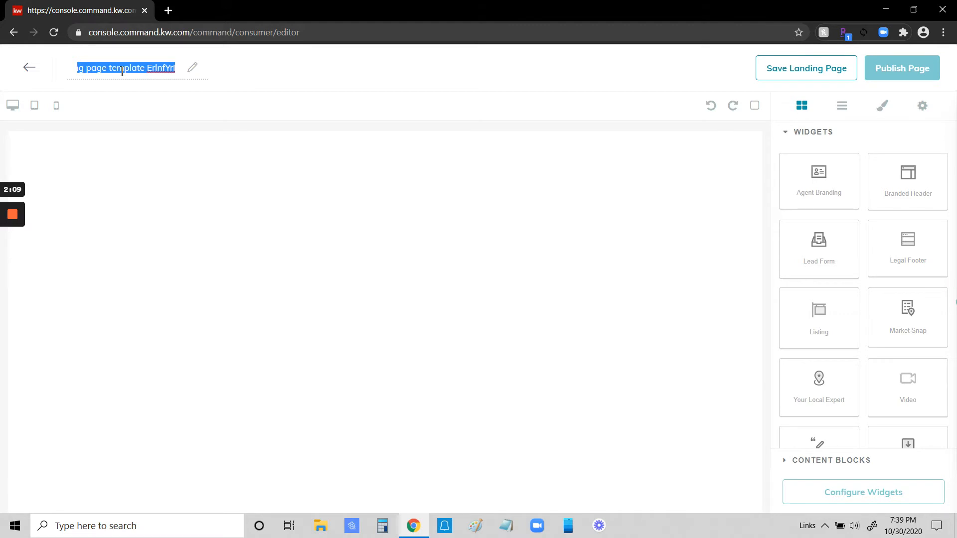
{"action": "type", "text": "T"}
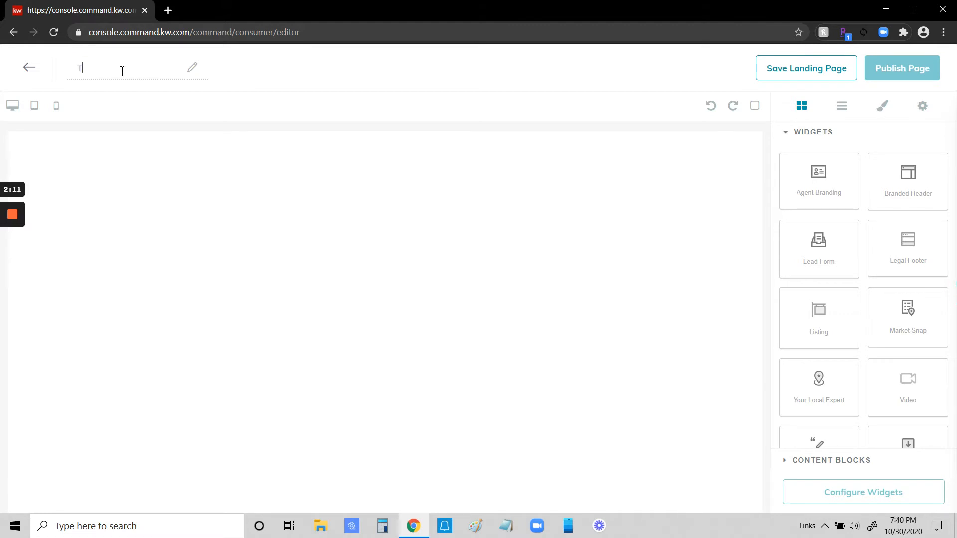
{"action": "type", "text": "estimonial Captuer"}
{"action": "type", "text": "re"}
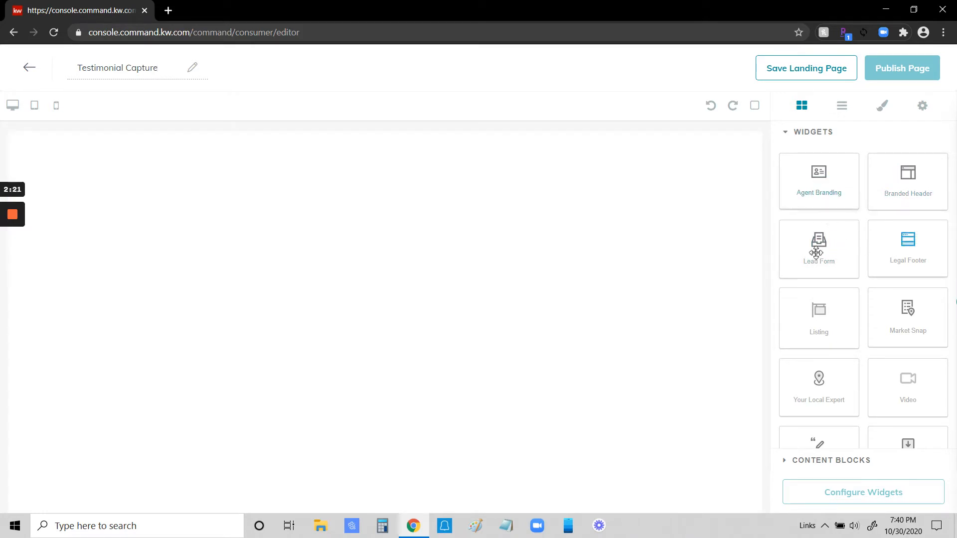
Step: Add the Testimonial Capture Form widget to the blank page and look over the inserted form
{"action": "scroll", "coordinate": [820, 215], "scroll_direction": "down", "scroll_amount": 1}
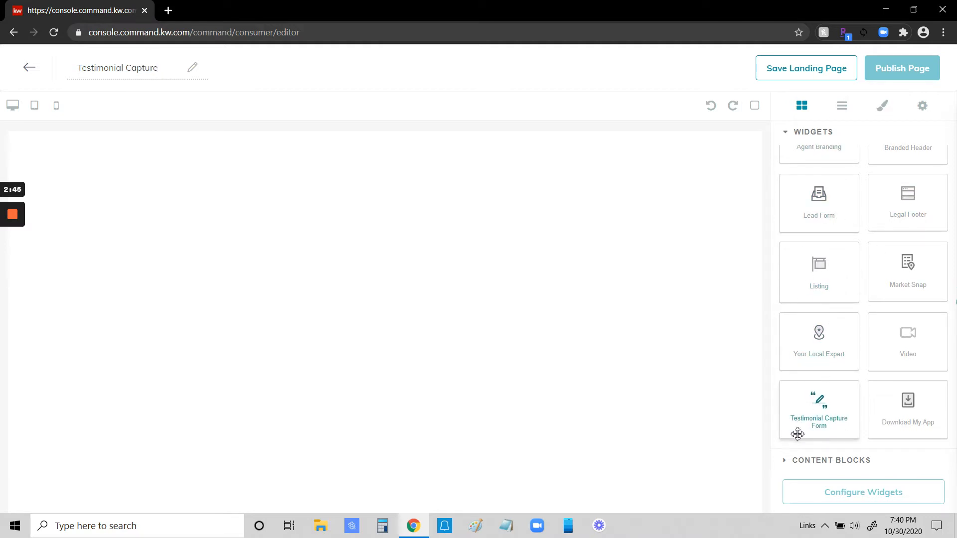
{"action": "left_click_drag", "start_coordinate": [823, 411], "coordinate": [545, 241]}
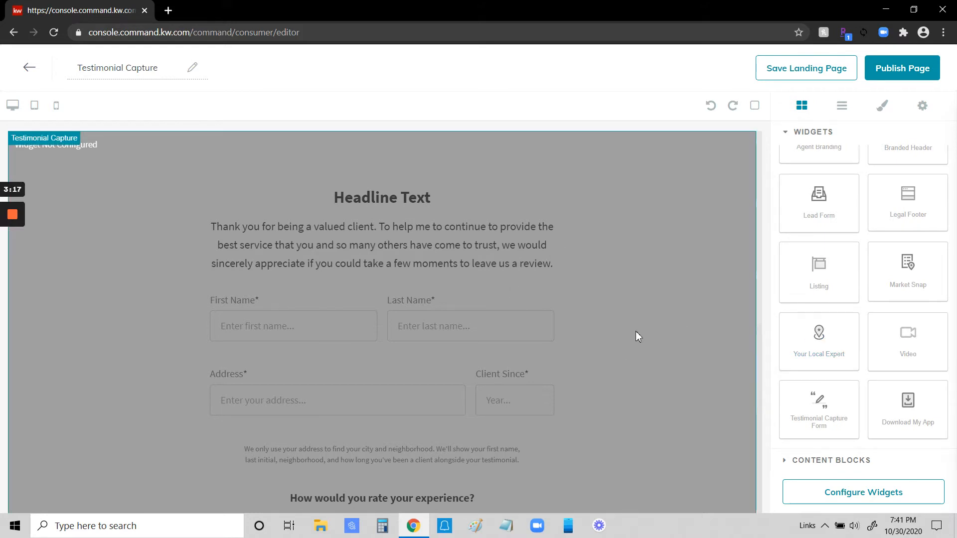
{"action": "scroll", "coordinate": [646, 343], "scroll_direction": "down", "scroll_amount": 1}
{"action": "scroll", "coordinate": [646, 343], "scroll_direction": "up", "scroll_amount": 1}
Step: Add the Agent Branding widget directly below the testimonial form
{"action": "scroll", "coordinate": [797, 315], "scroll_direction": "up", "scroll_amount": 1}
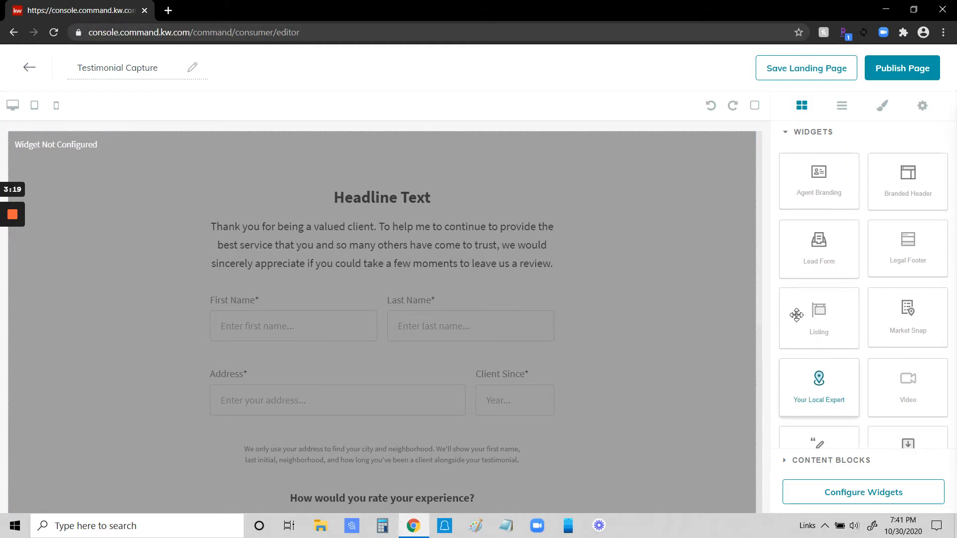
{"action": "left_click_drag", "start_coordinate": [818, 172], "coordinate": [684, 516]}
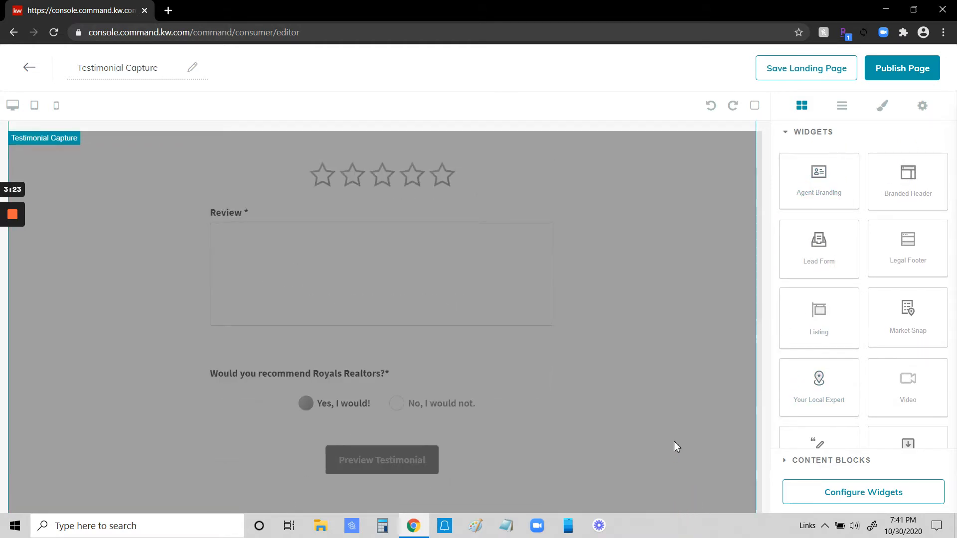
{"action": "scroll", "coordinate": [615, 321], "scroll_direction": "up", "scroll_amount": 7}
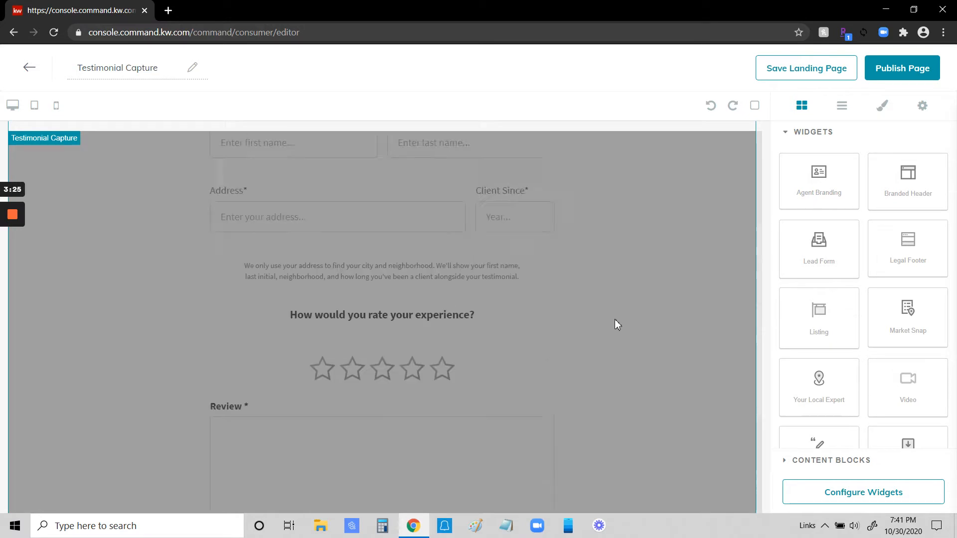
{"action": "scroll", "coordinate": [615, 321], "scroll_direction": "down", "scroll_amount": 7}
{"action": "left_click_drag", "start_coordinate": [818, 173], "coordinate": [678, 514]}
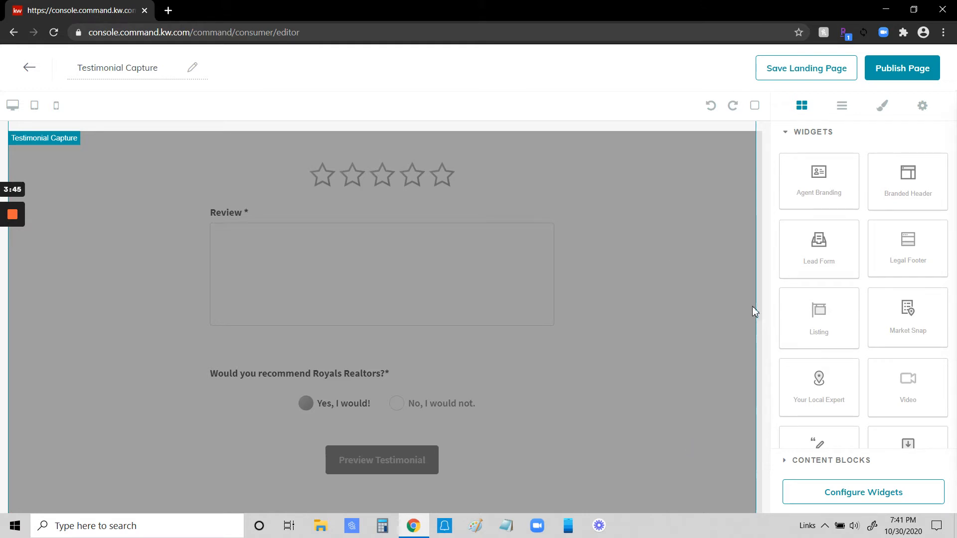
{"action": "left_click_drag", "start_coordinate": [812, 177], "coordinate": [680, 491]}
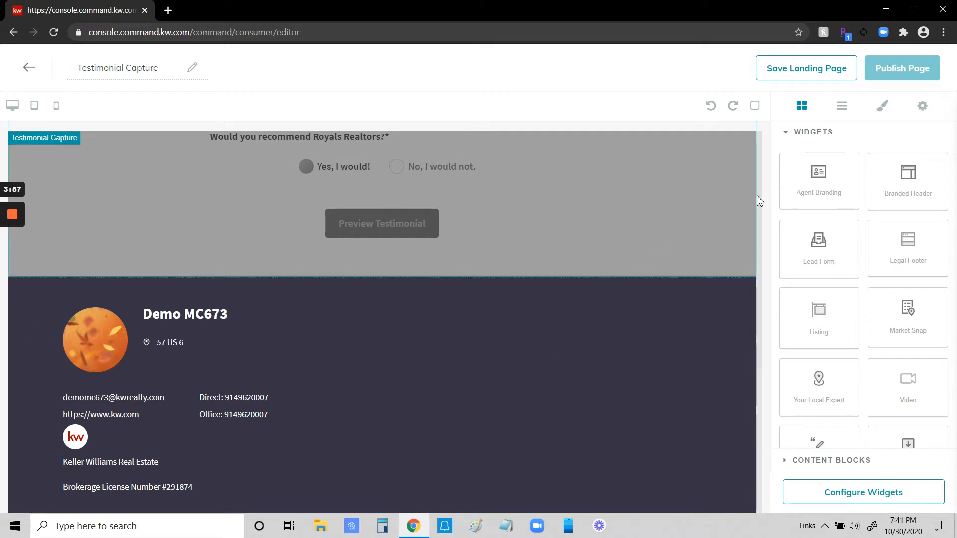
{"action": "scroll", "coordinate": [551, 287], "scroll_direction": "up", "scroll_amount": 7}
{"action": "scroll", "coordinate": [551, 287], "scroll_direction": "up", "scroll_amount": 5}
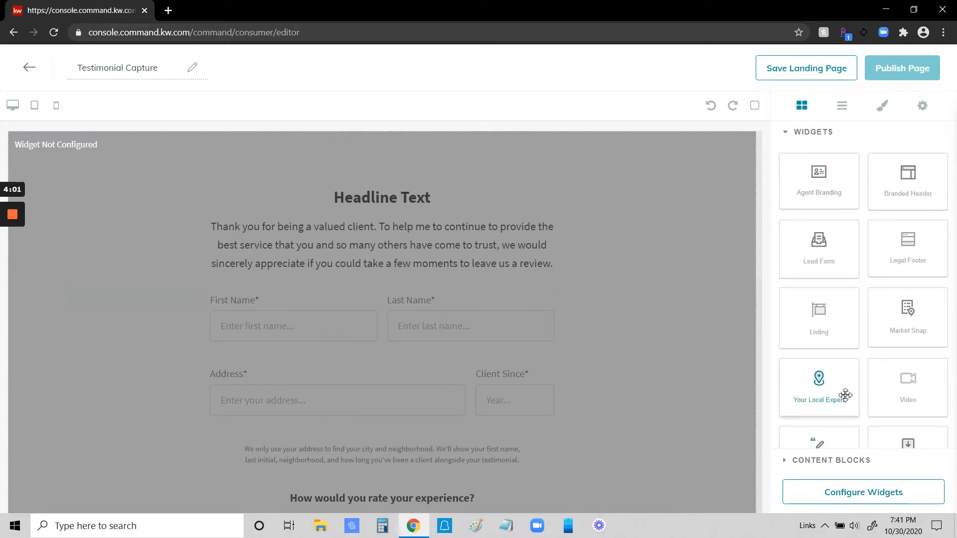
Step: Open the Testimonial Capture widget's configuration and enter the agent's first name as the team name
{"action": "left_click", "coordinate": [857, 497]}
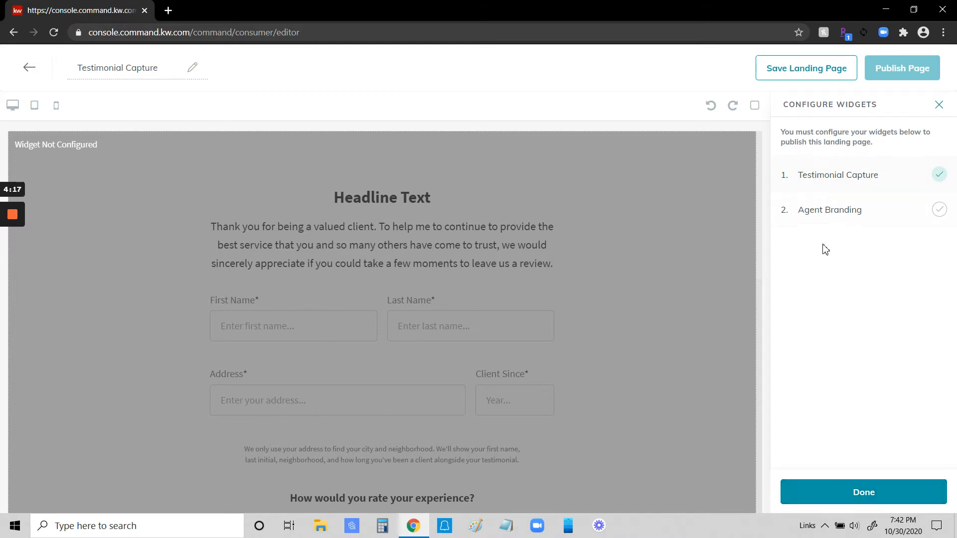
{"action": "left_click", "coordinate": [841, 178]}
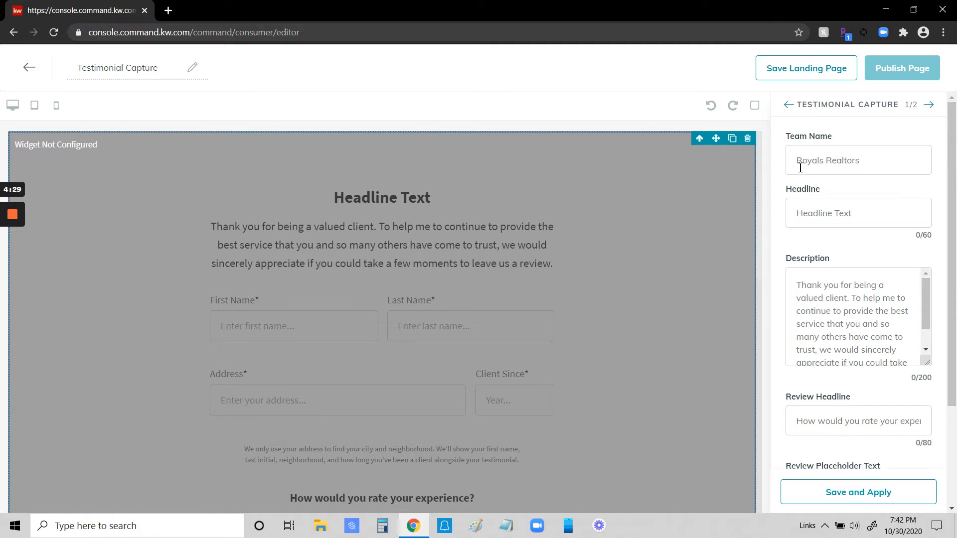
{"action": "scroll", "coordinate": [546, 298], "scroll_direction": "down", "scroll_amount": 1}
{"action": "scroll", "coordinate": [546, 295], "scroll_direction": "down", "scroll_amount": 6}
{"action": "scroll", "coordinate": [217, 385], "scroll_direction": "down", "scroll_amount": 1}
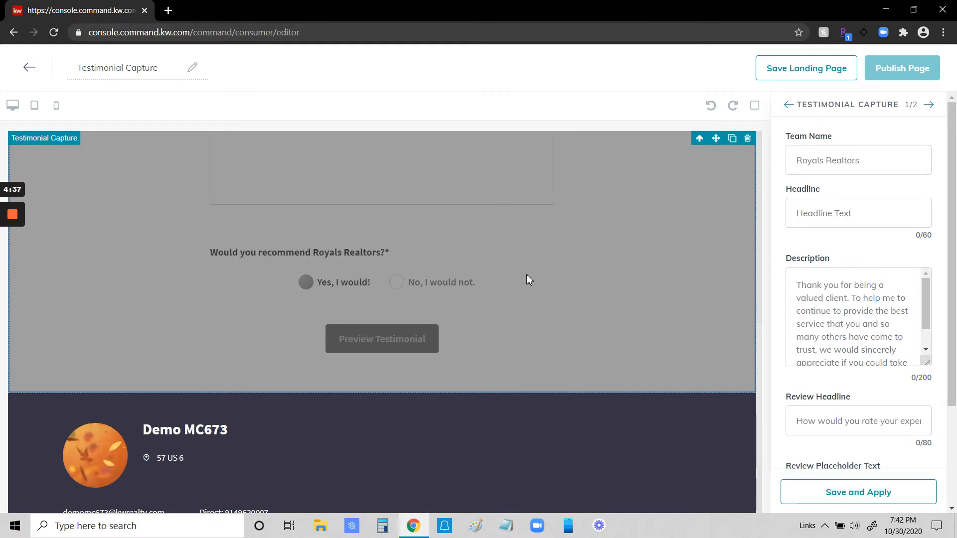
{"action": "scroll", "coordinate": [533, 274], "scroll_direction": "up", "scroll_amount": 7}
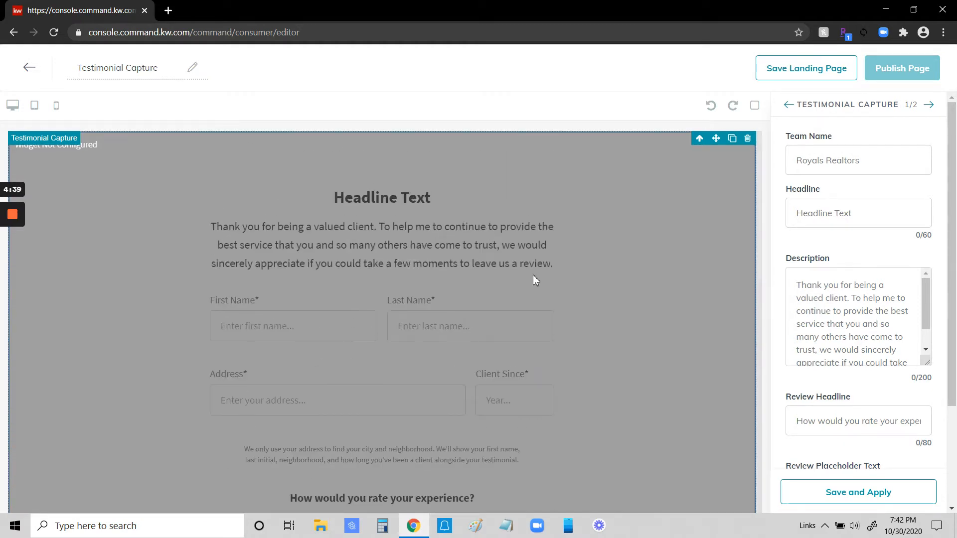
{"action": "left_click", "coordinate": [807, 161]}
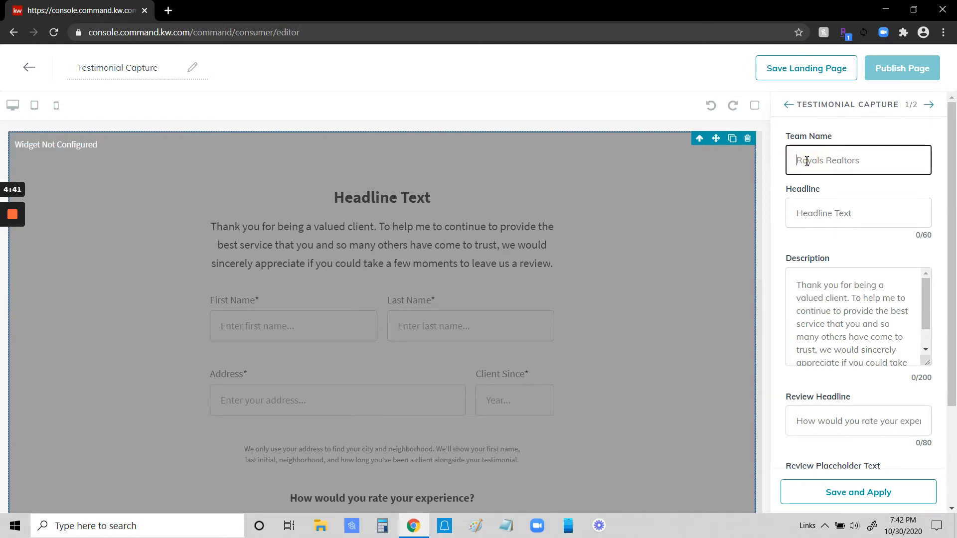
{"action": "type", "text": "Christina"}
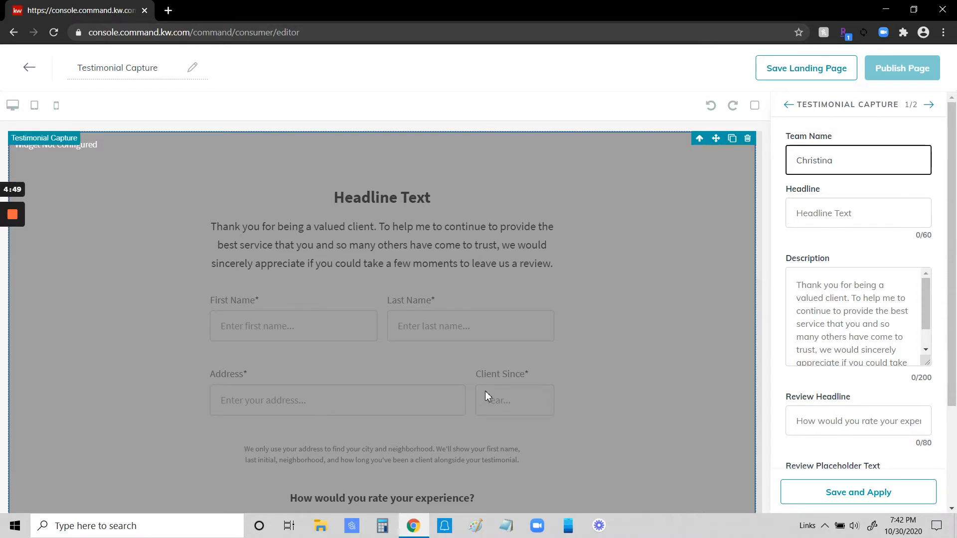
Step: Set the testimonial form's headline to "Share Your Experience"
{"action": "scroll", "coordinate": [619, 285], "scroll_direction": "down", "scroll_amount": 8}
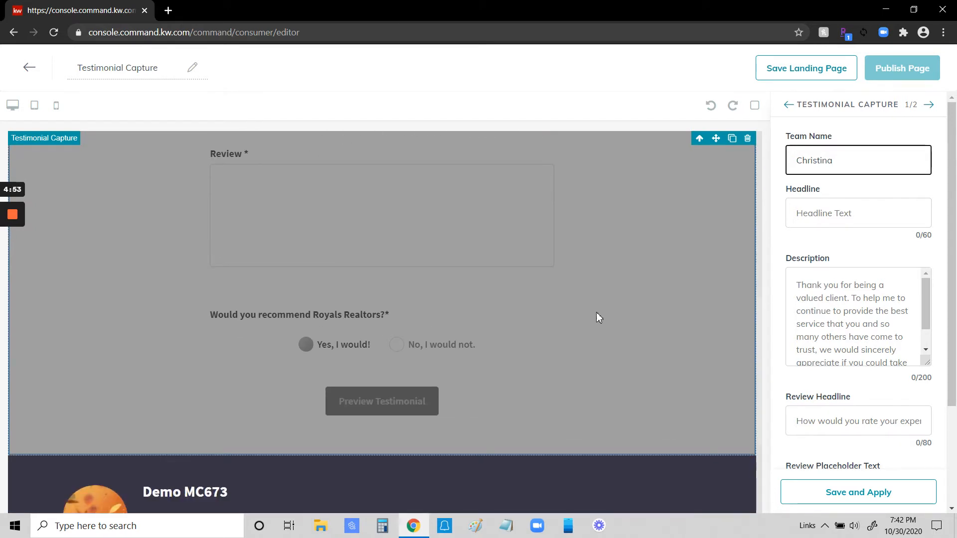
{"action": "scroll", "coordinate": [648, 378], "scroll_direction": "down", "scroll_amount": 1}
{"action": "scroll", "coordinate": [573, 309], "scroll_direction": "up", "scroll_amount": 3}
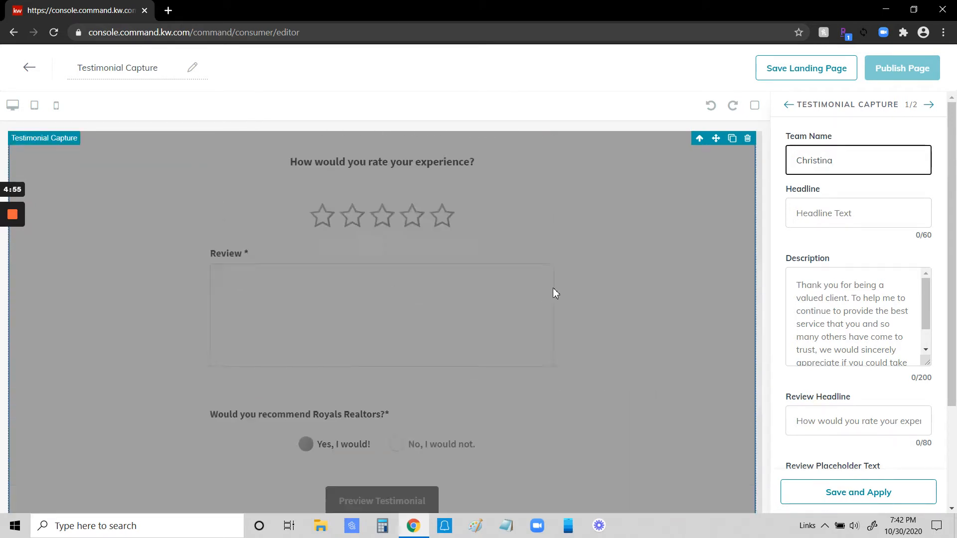
{"action": "scroll", "coordinate": [553, 289], "scroll_direction": "up", "scroll_amount": 6}
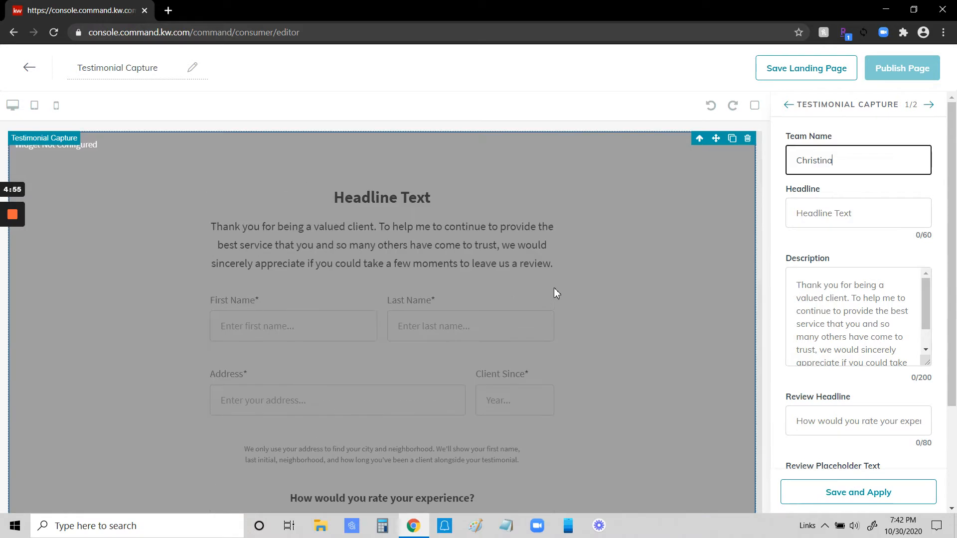
{"action": "left_click", "coordinate": [809, 215]}
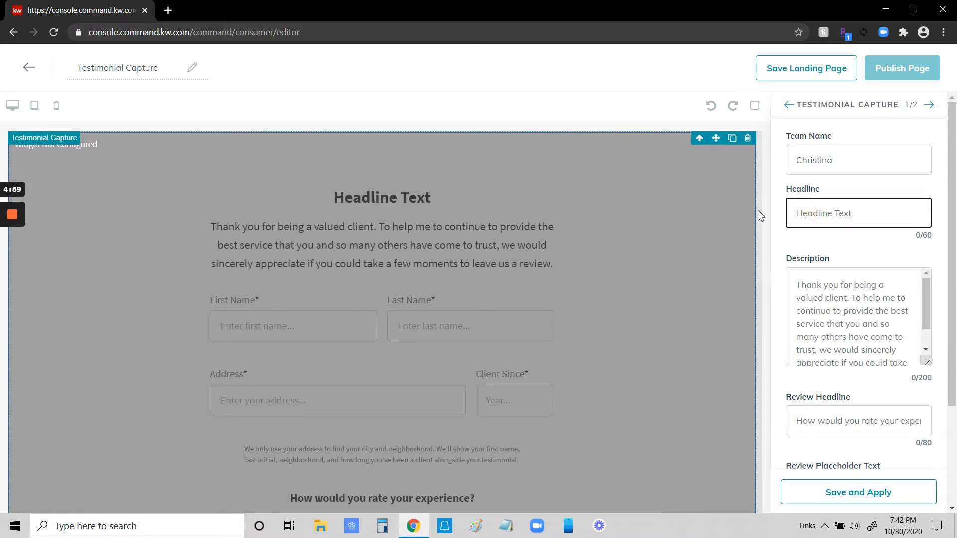
{"action": "type", "text": "Sh"}
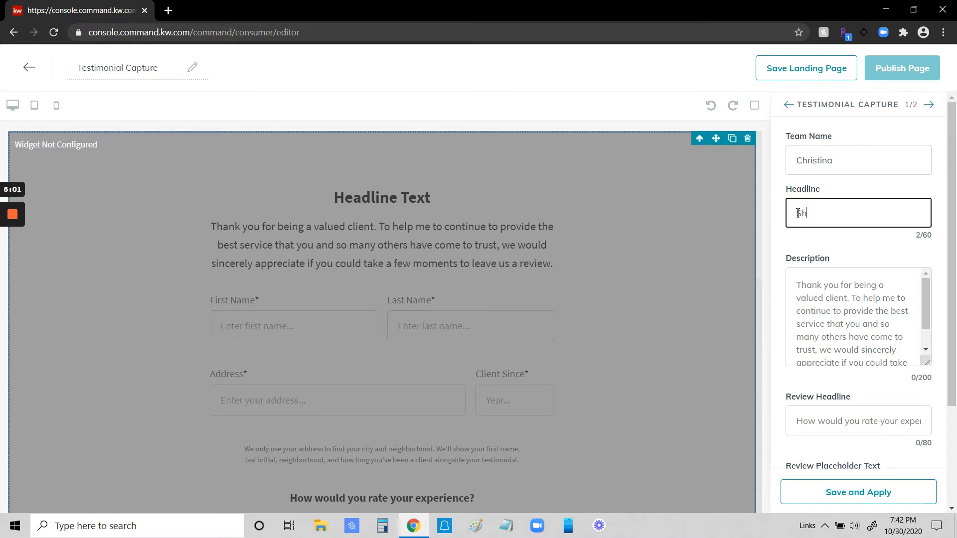
{"action": "type", "text": "are Your Experience"}
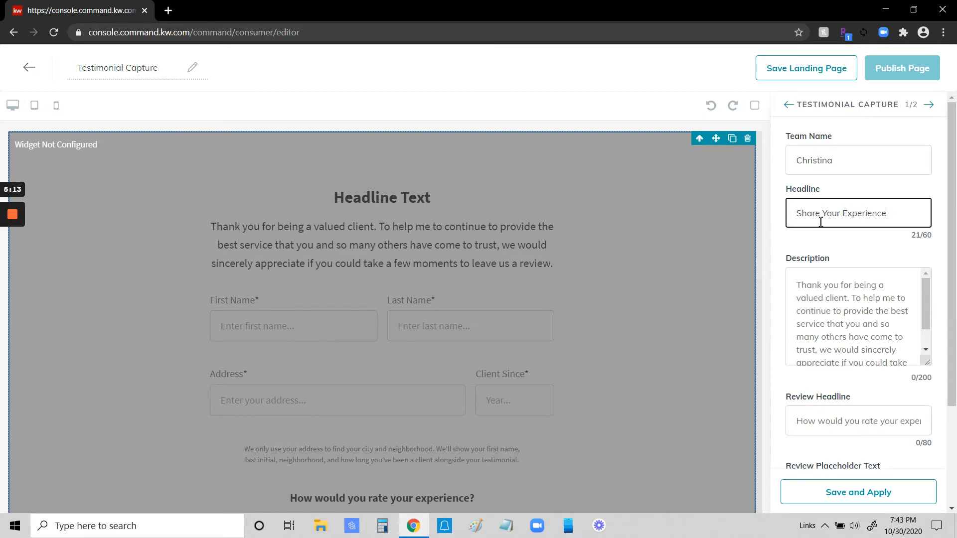
Step: Set the description to "Thank you for being a valued client. I would sincerely appreciate if you could take a few moments to leave me a review."
{"action": "scroll", "coordinate": [831, 283], "scroll_direction": "down", "scroll_amount": 1}
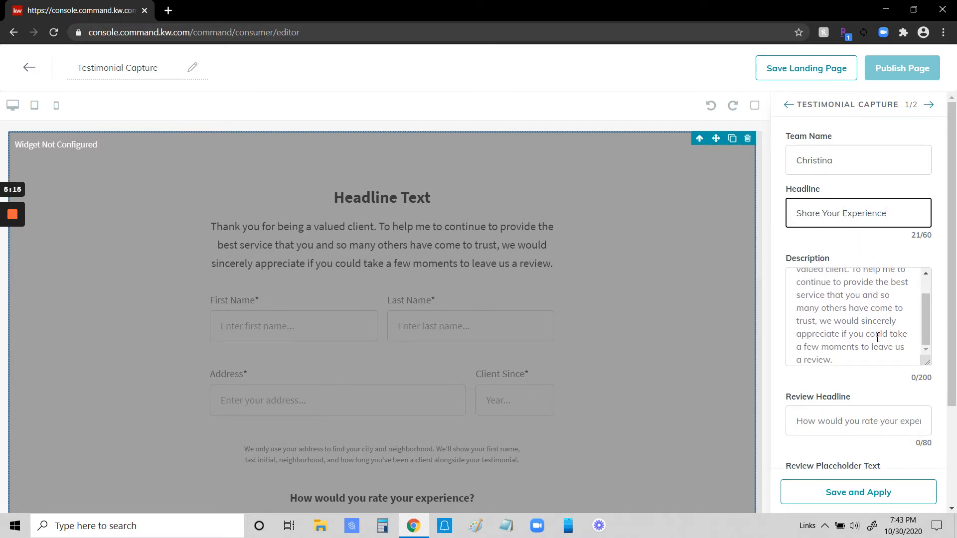
{"action": "scroll", "coordinate": [870, 339], "scroll_direction": "up", "scroll_amount": 1}
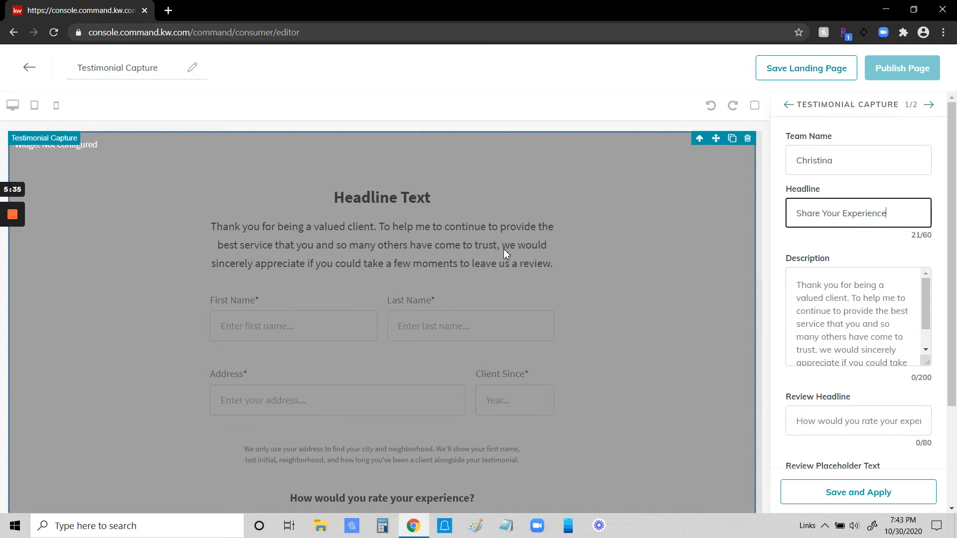
{"action": "left_click", "coordinate": [815, 322]}
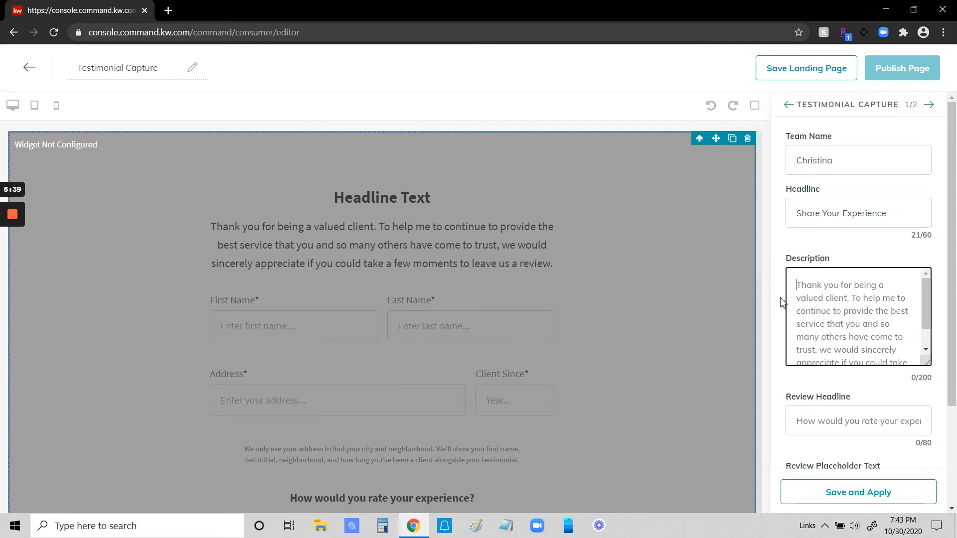
{"action": "left_click_drag", "start_coordinate": [796, 287], "coordinate": [861, 291]}
{"action": "left_click_drag", "start_coordinate": [789, 333], "coordinate": [829, 327]}
{"action": "type", "text": "Thank you "}
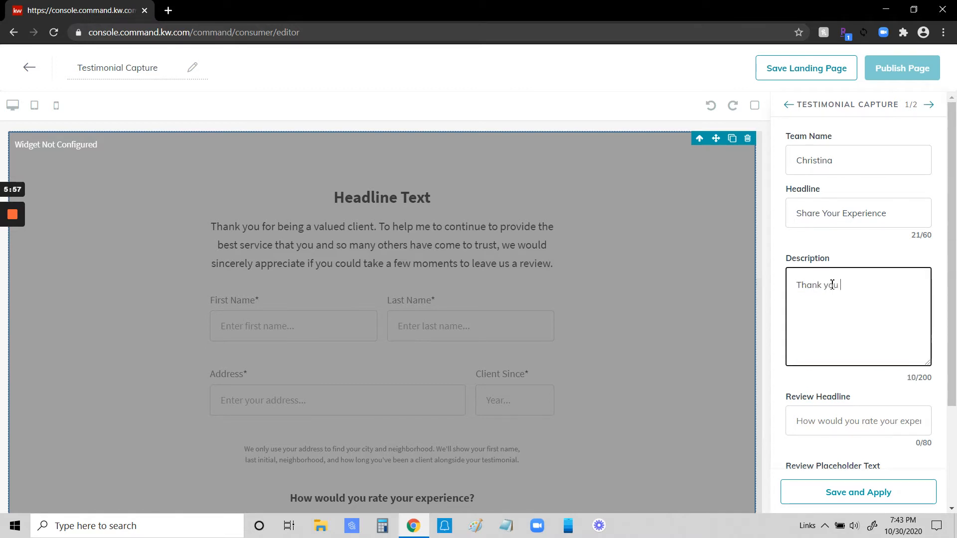
{"action": "type", "text": "for being a valued client"}
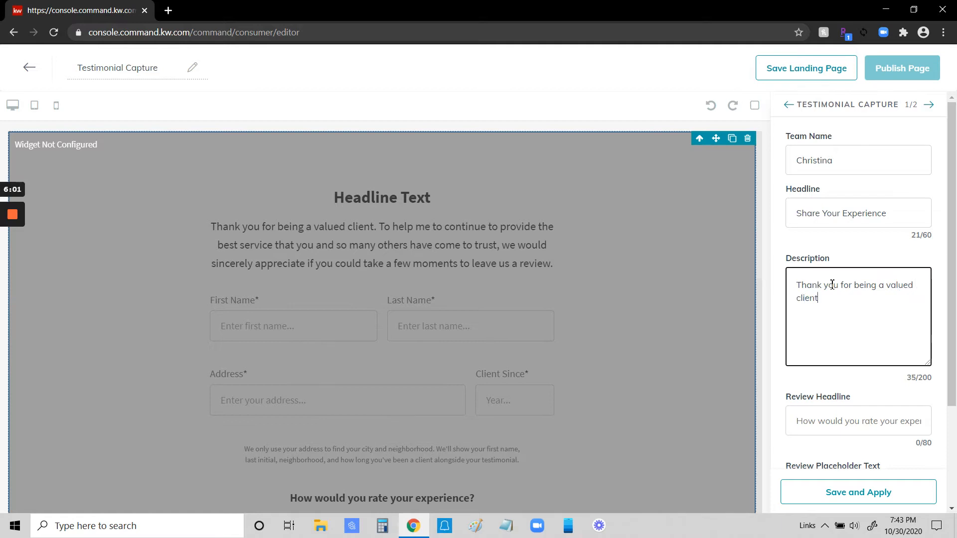
{"action": "type", "text": ".  I would sincerely appreciate if you could"}
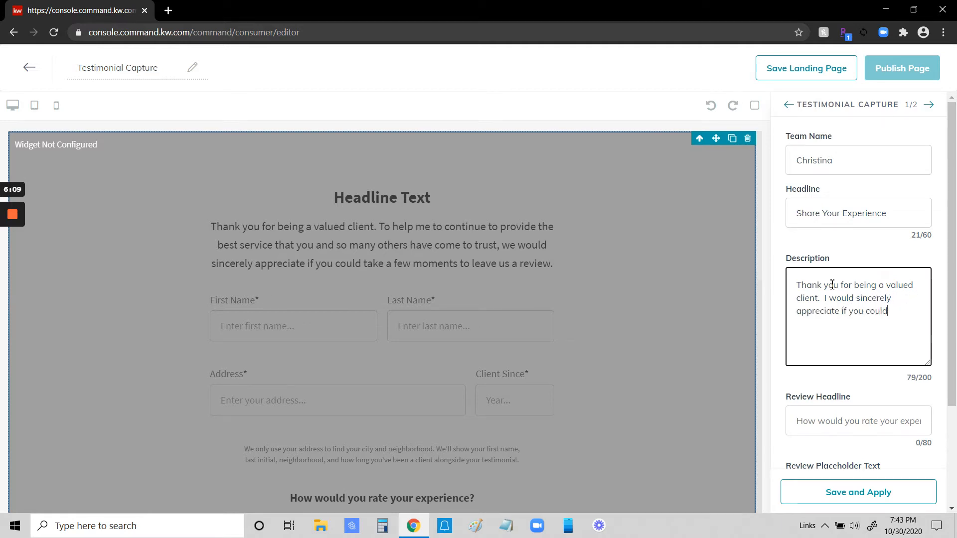
{"action": "type", "text": " take a few moments to le"}
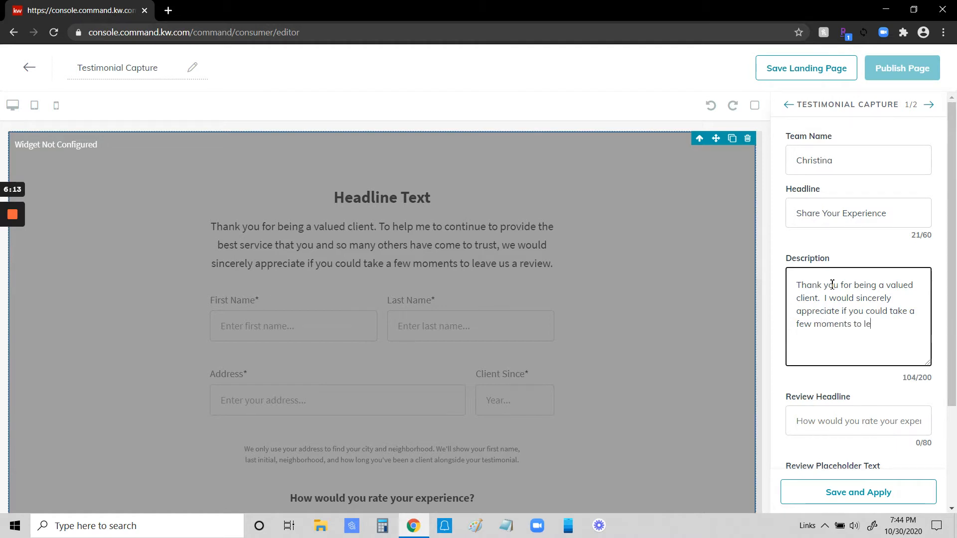
{"action": "type", "text": "ave me a review."}
Step: Set the review headline to "How would you rate your experience with" followed by the agent's first name and a question mark
{"action": "scroll", "coordinate": [864, 363], "scroll_direction": "down", "scroll_amount": 2}
{"action": "scroll", "coordinate": [633, 326], "scroll_direction": "down", "scroll_amount": 2}
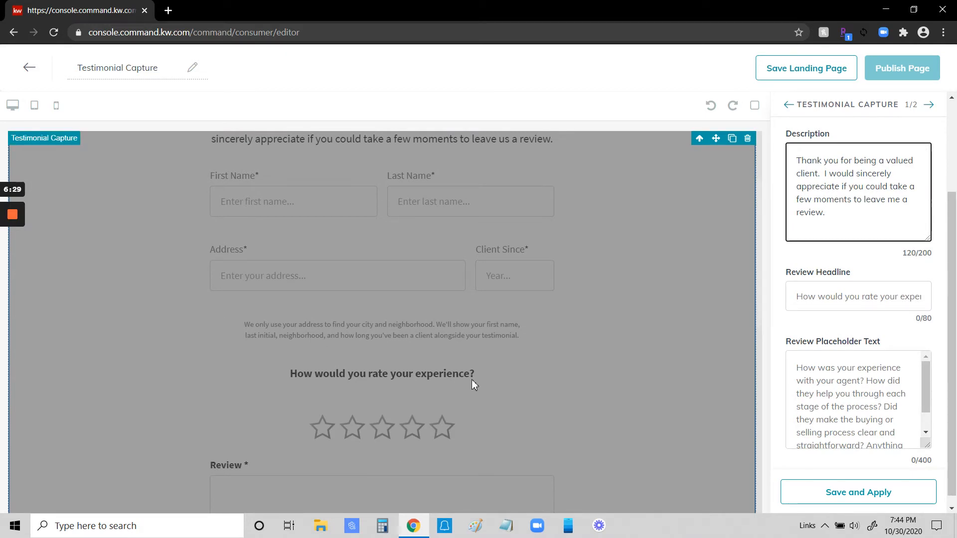
{"action": "left_click", "coordinate": [805, 298]}
{"action": "type", "text": "How would you rea"}
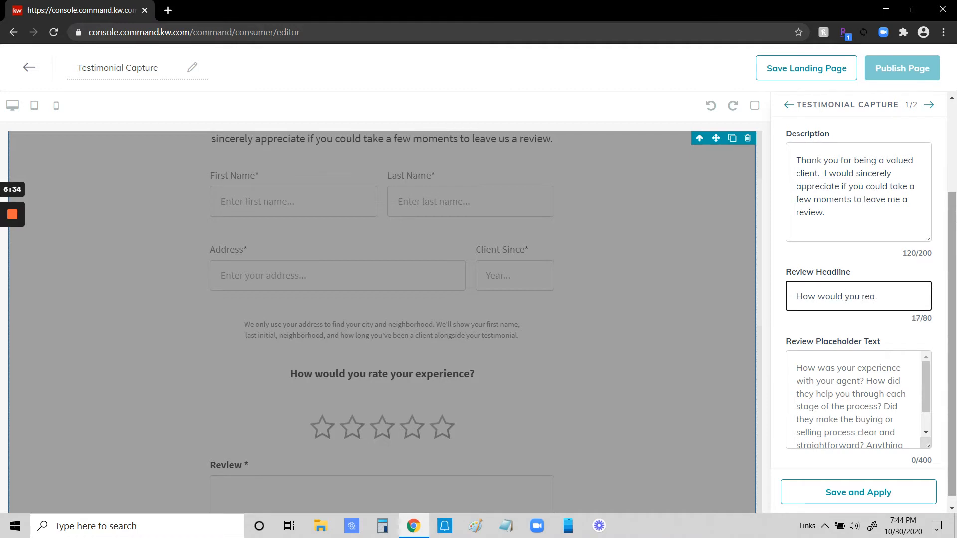
{"action": "key", "text": "BackSpace"}
{"action": "type", "text": "te your experience "}
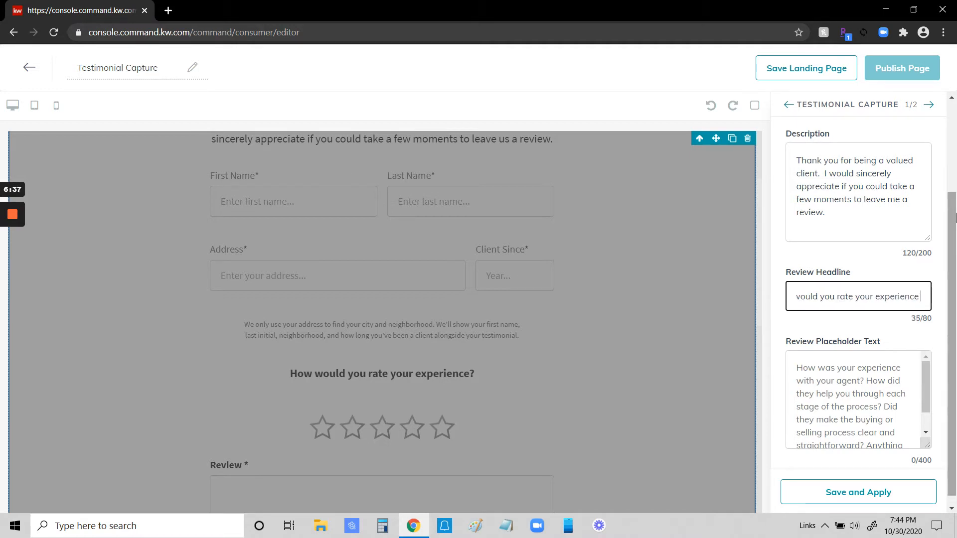
{"action": "type", "text": "with Christina"}
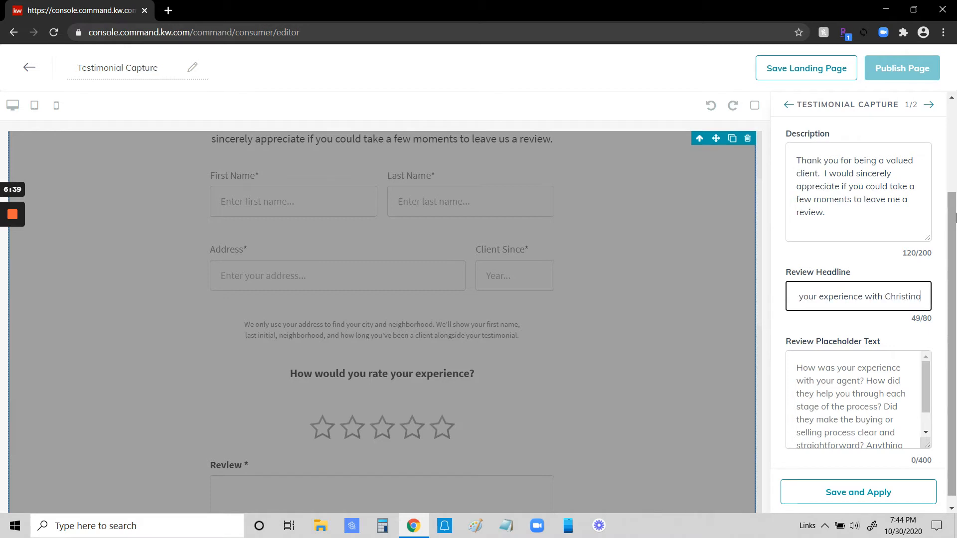
{"action": "type", "text": "?"}
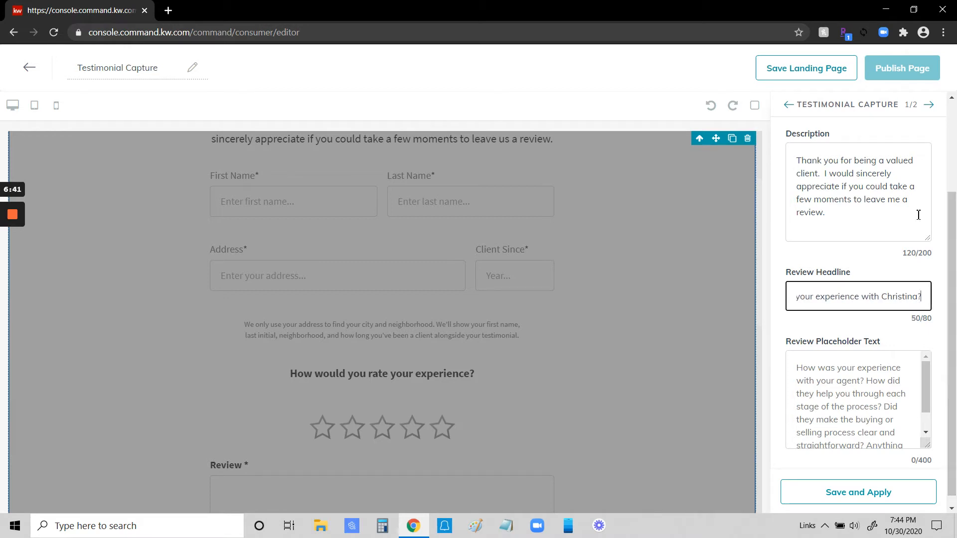
Step: Check the default review placeholder text, leave it as is, and save and apply the testimonial form's settings
{"action": "scroll", "coordinate": [632, 338], "scroll_direction": "down", "scroll_amount": 4}
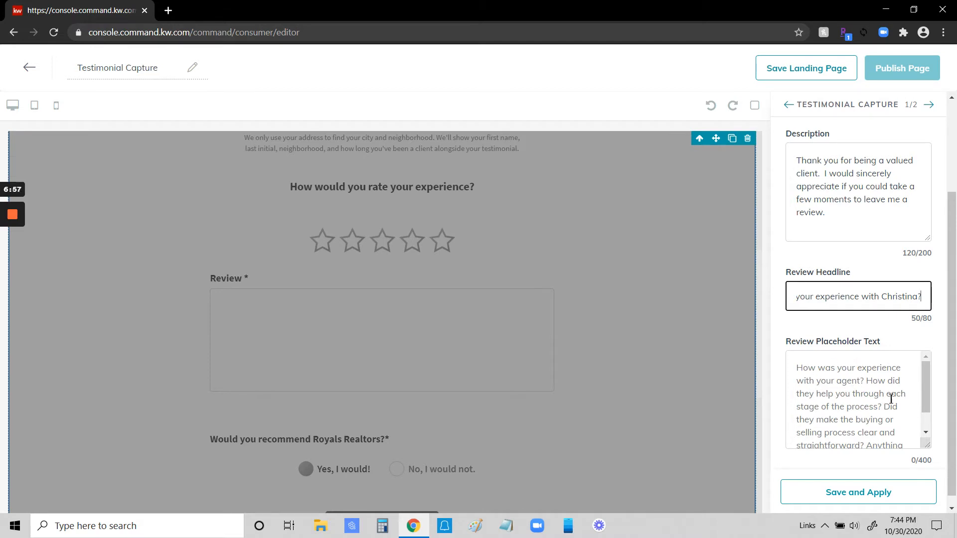
{"action": "mouse_move", "coordinate": [925, 380]}
{"action": "left_mouse_down"}
{"action": "mouse_move", "coordinate": [925, 399]}
{"action": "mouse_move", "coordinate": [930, 377]}
{"action": "left_mouse_up"}
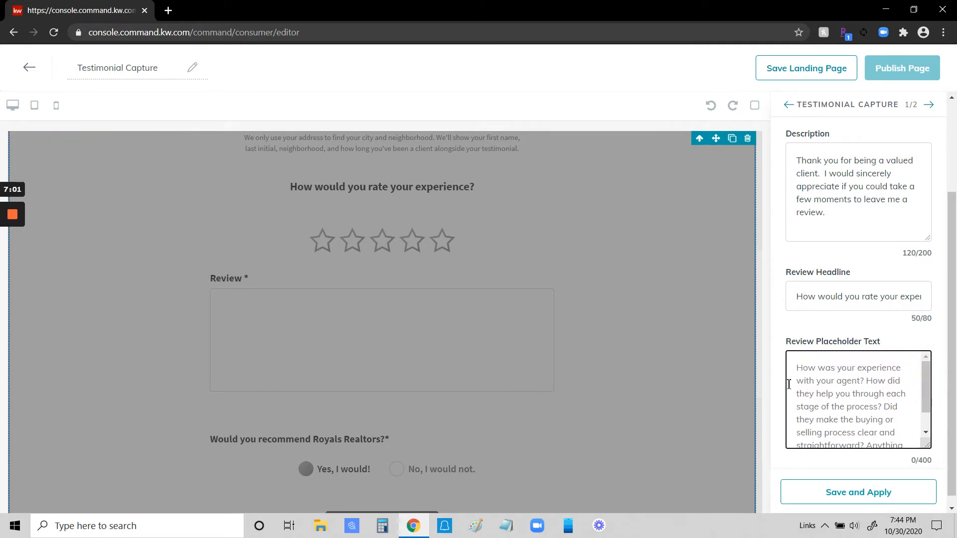
{"action": "scroll", "coordinate": [880, 383], "scroll_direction": "down", "scroll_amount": 1}
{"action": "scroll", "coordinate": [898, 379], "scroll_direction": "down", "scroll_amount": 1}
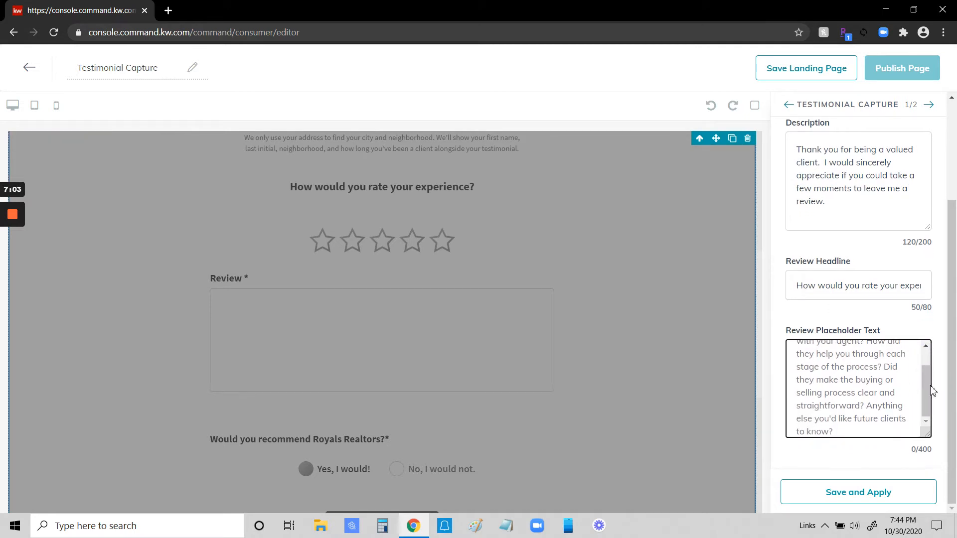
{"action": "left_click", "coordinate": [932, 399]}
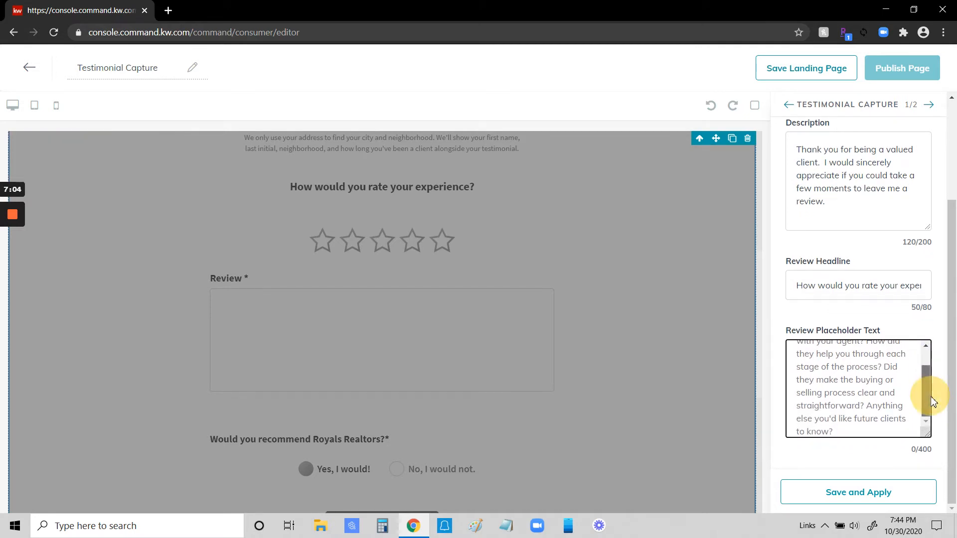
{"action": "left_click", "coordinate": [863, 492]}
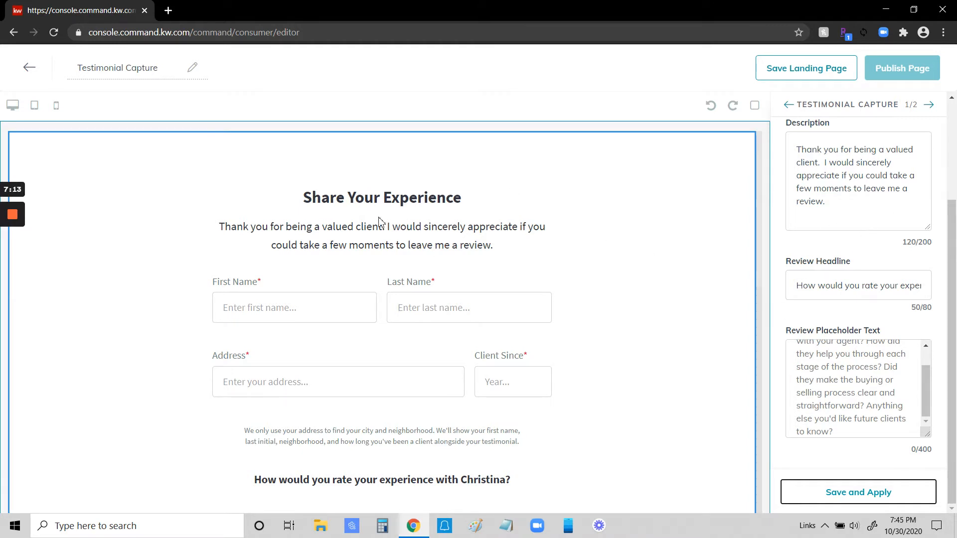
Step: Examine the configured testimonial form on the page, from the headline through the recommendation question to the agent branding section
{"action": "scroll", "coordinate": [486, 222], "scroll_direction": "down", "scroll_amount": 4}
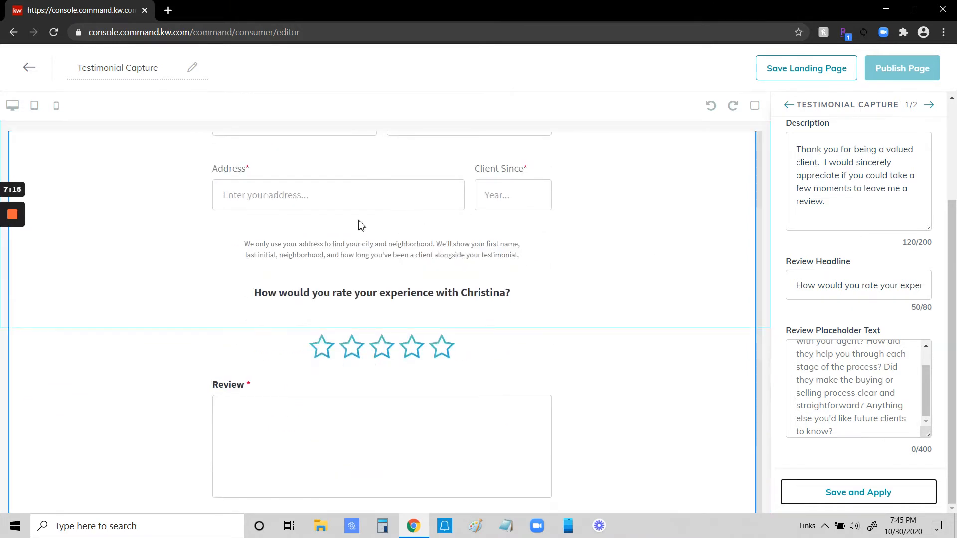
{"action": "scroll", "coordinate": [513, 293], "scroll_direction": "down", "scroll_amount": 3}
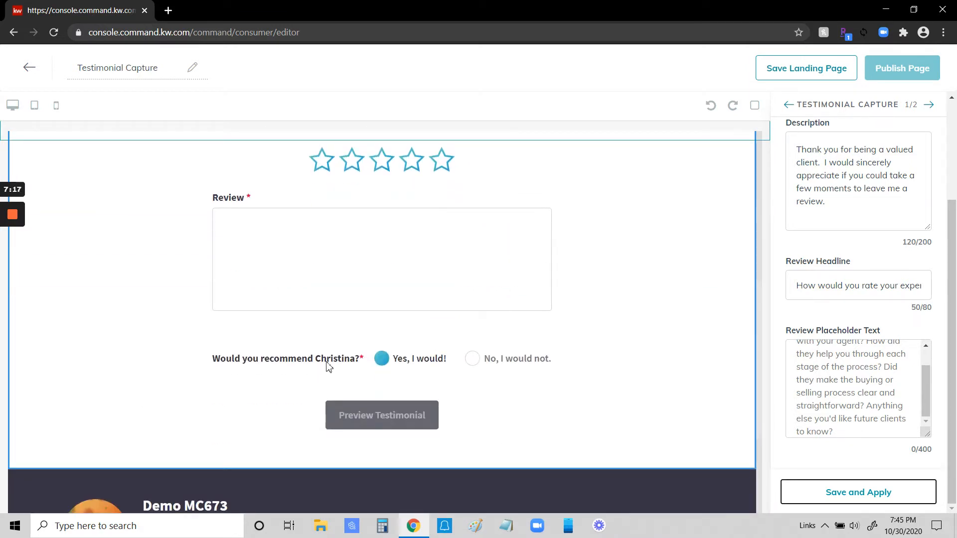
{"action": "scroll", "coordinate": [660, 274], "scroll_direction": "up", "scroll_amount": 5}
{"action": "scroll", "coordinate": [660, 274], "scroll_direction": "up", "scroll_amount": 3}
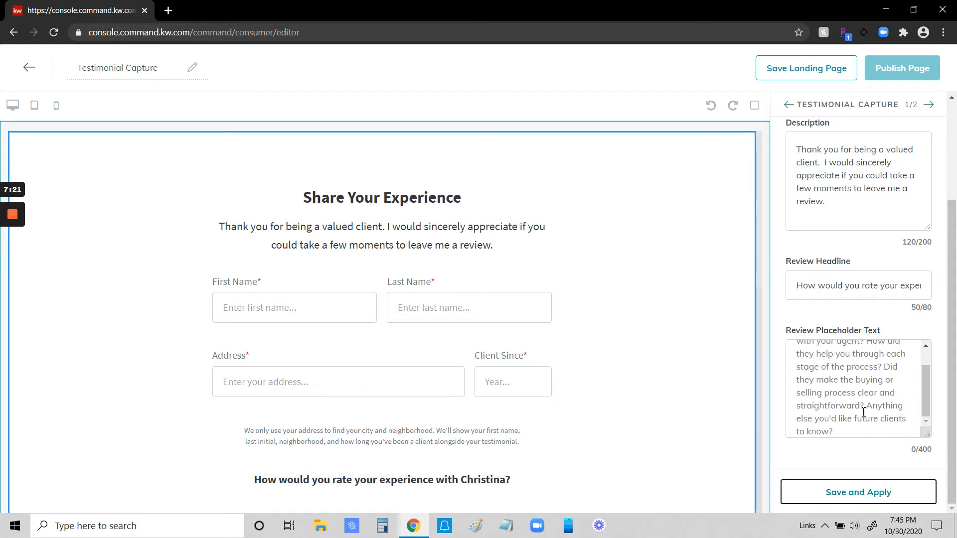
{"action": "left_click", "coordinate": [831, 196]}
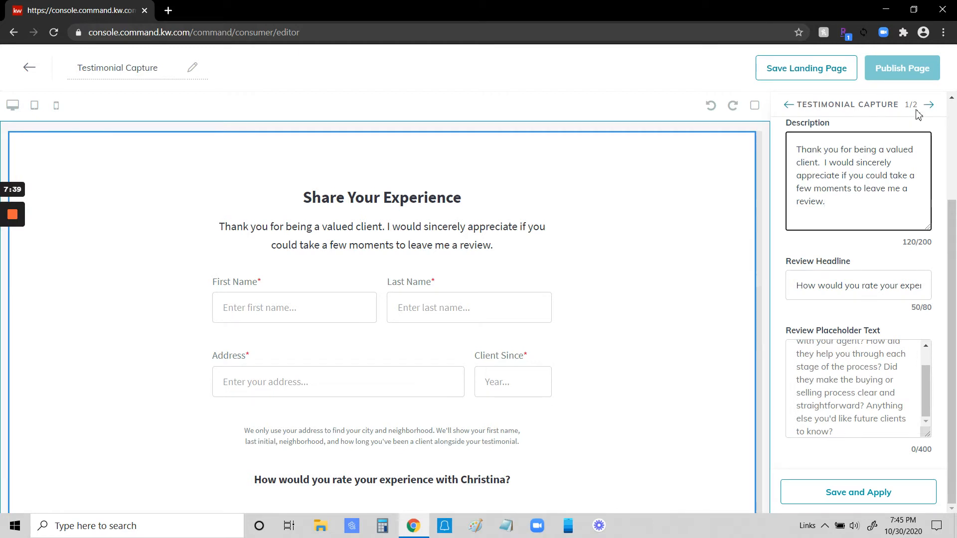
{"action": "scroll", "coordinate": [715, 359], "scroll_direction": "down", "scroll_amount": 10}
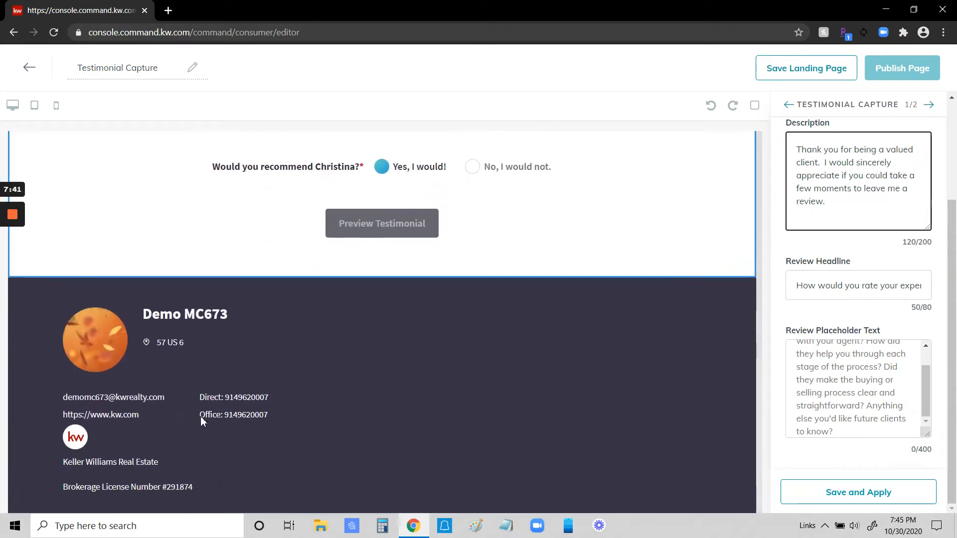
{"action": "scroll", "coordinate": [837, 284], "scroll_direction": "up", "scroll_amount": 3}
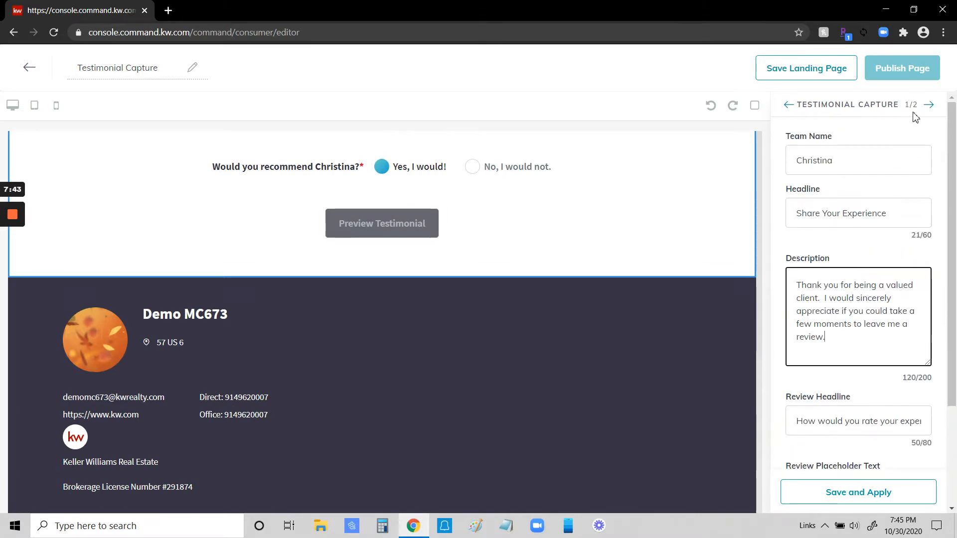
{"action": "scroll", "coordinate": [664, 301], "scroll_direction": "up", "scroll_amount": 10}
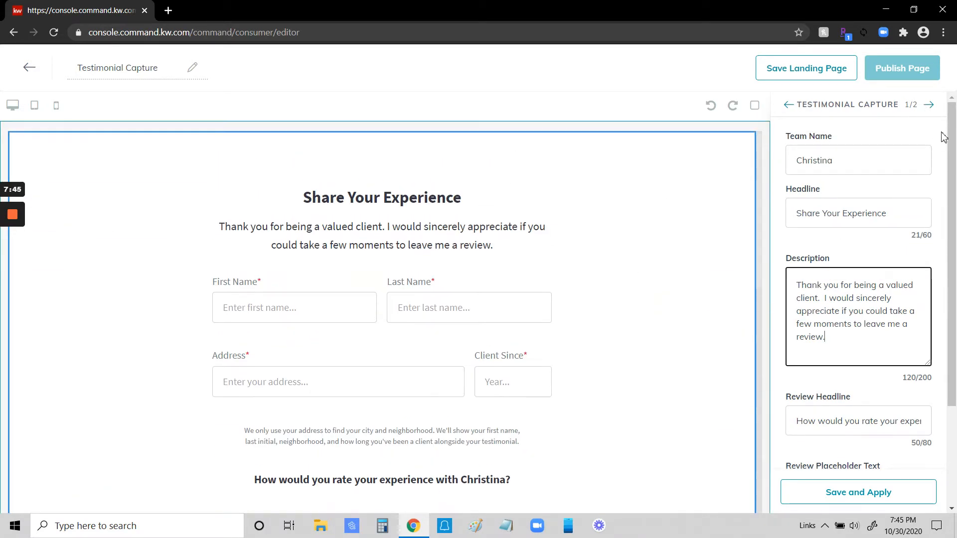
Step: Open the Agent Branding widget's configuration and set the agent license to "Real Estate Salesperson"
{"action": "left_click", "coordinate": [929, 106]}
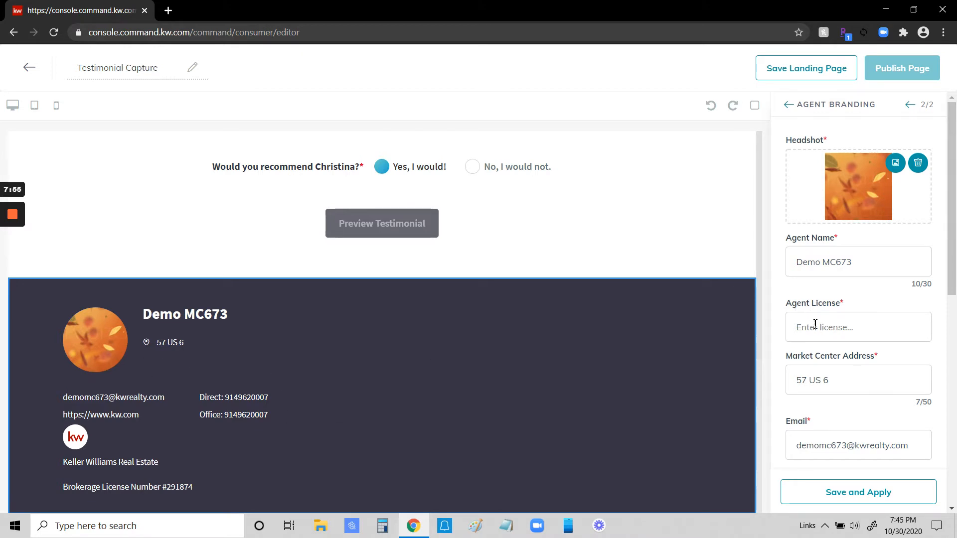
{"action": "left_click", "coordinate": [798, 330]}
{"action": "type", "text": "Real Estate Salesperson"}
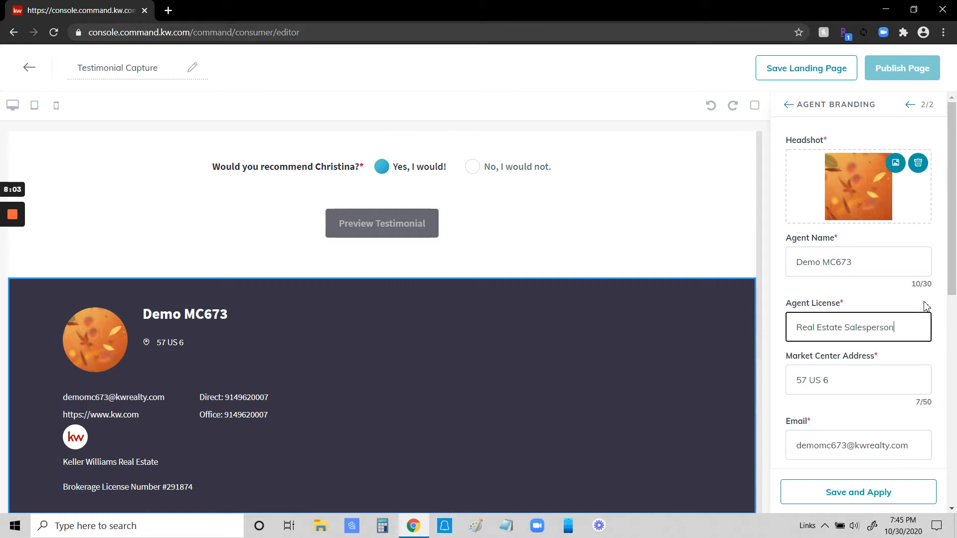
Step: Upload "2KW LOGO (red) Transparent" from the KW LOGOS desktop folder as the DBA logo, and save and apply the agent branding
{"action": "scroll", "coordinate": [926, 306], "scroll_direction": "down", "scroll_amount": 6}
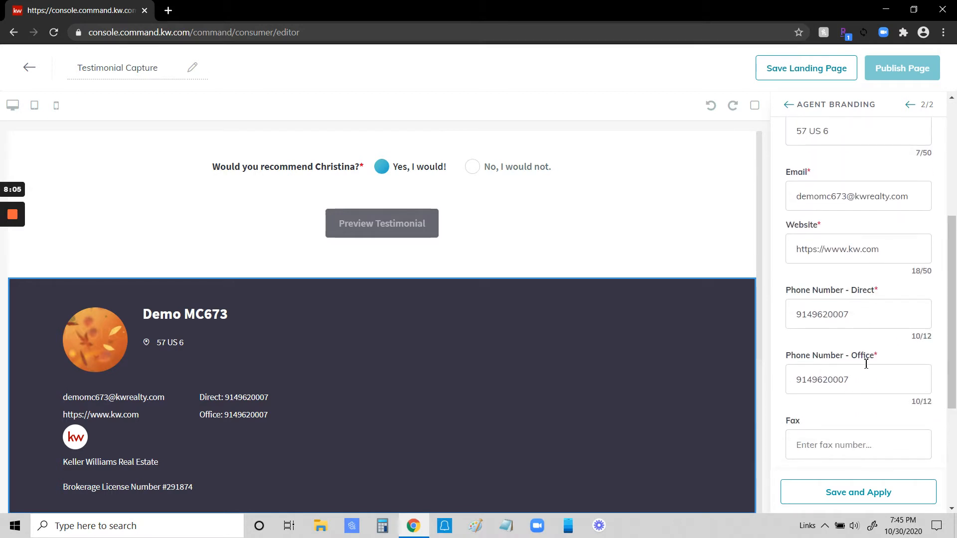
{"action": "scroll", "coordinate": [891, 338], "scroll_direction": "down", "scroll_amount": 2}
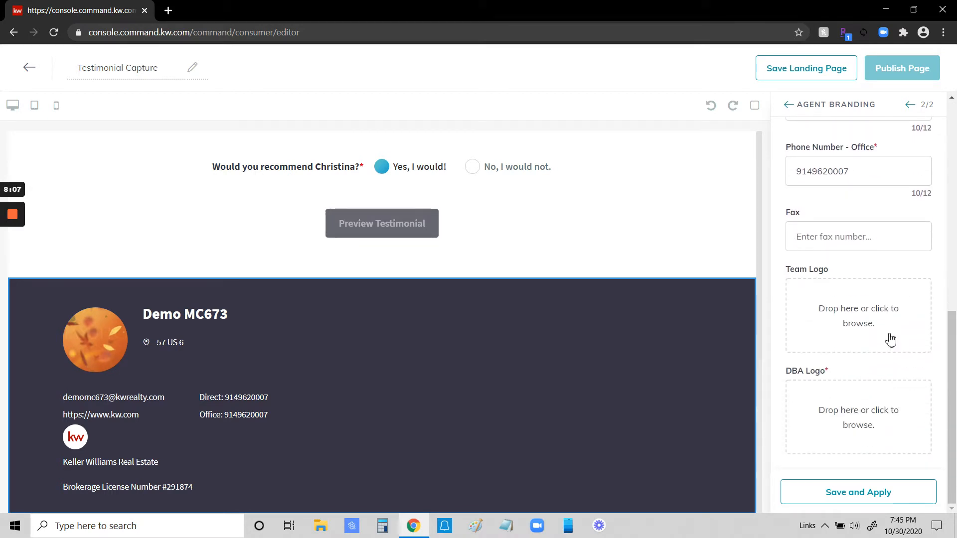
{"action": "left_click", "coordinate": [869, 415]}
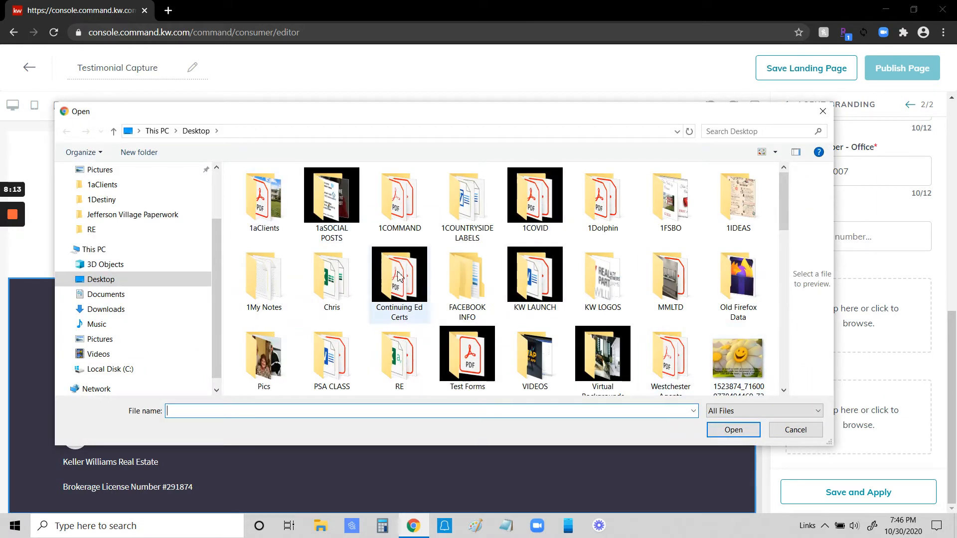
{"action": "double_click", "coordinate": [600, 276]}
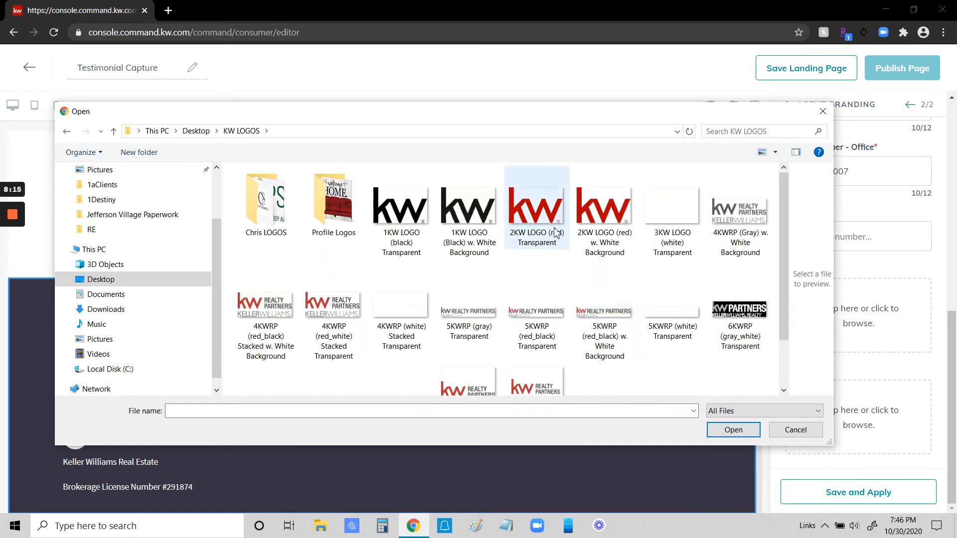
{"action": "left_click", "coordinate": [546, 220]}
{"action": "left_click", "coordinate": [730, 429]}
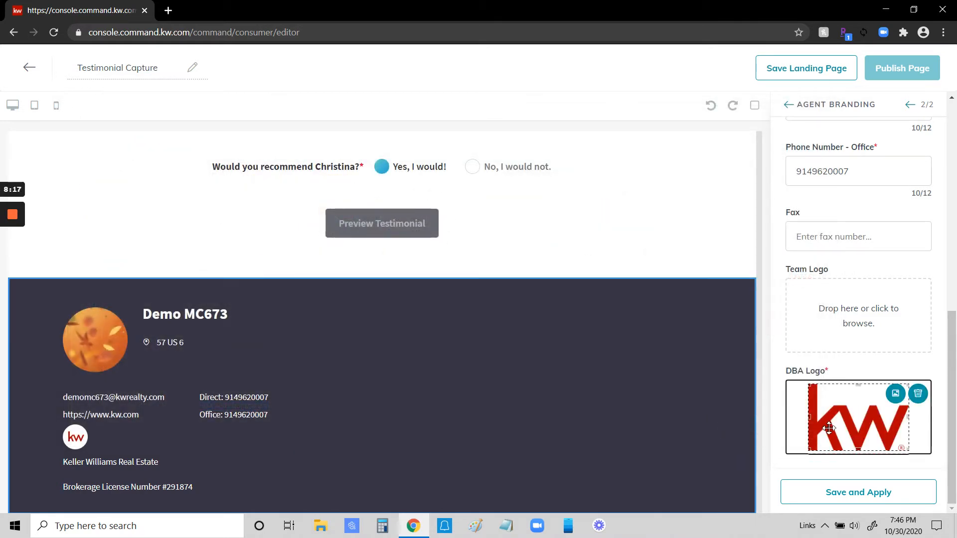
{"action": "left_click", "coordinate": [855, 492]}
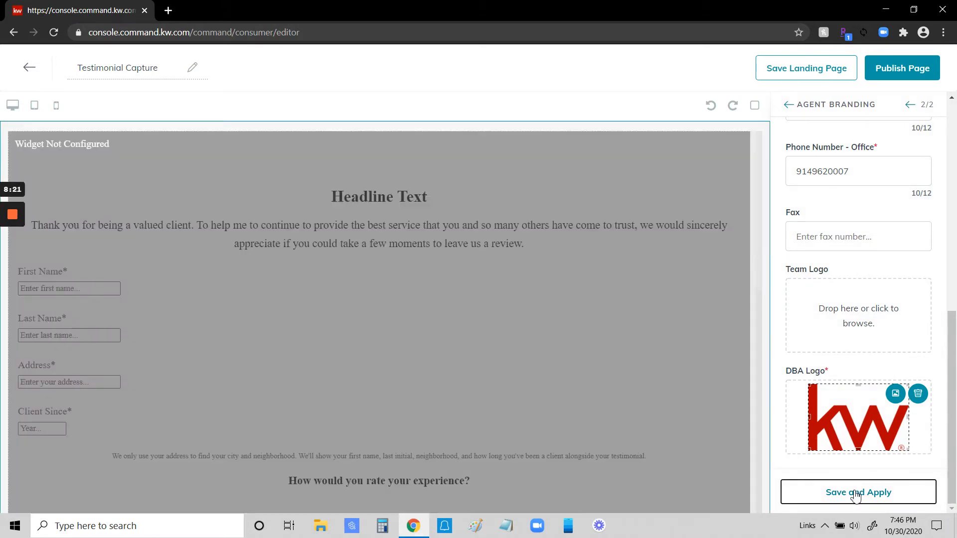
Step: Check the finished form and branding on the page, and publish it as a landing page
{"action": "scroll", "coordinate": [650, 357], "scroll_direction": "down", "scroll_amount": 8}
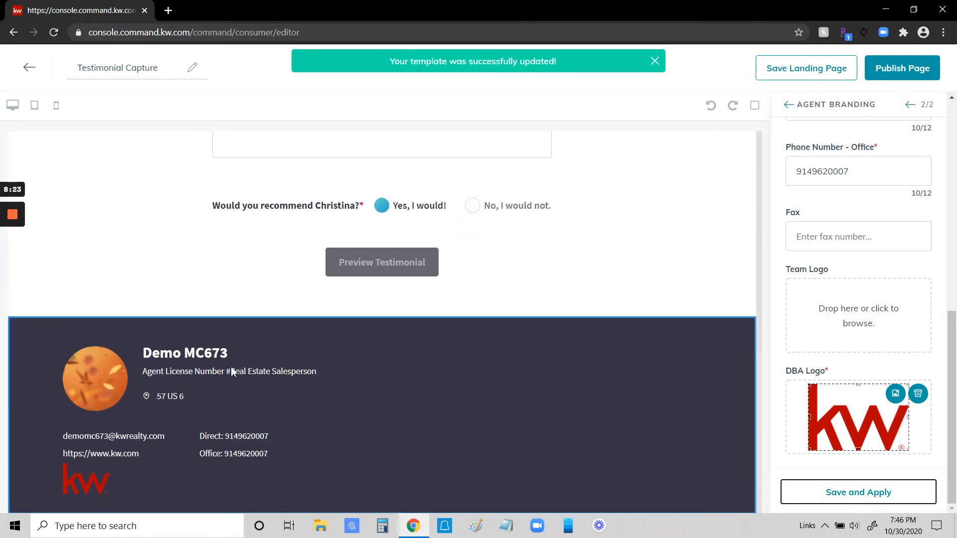
{"action": "scroll", "coordinate": [854, 363], "scroll_direction": "up", "scroll_amount": 10}
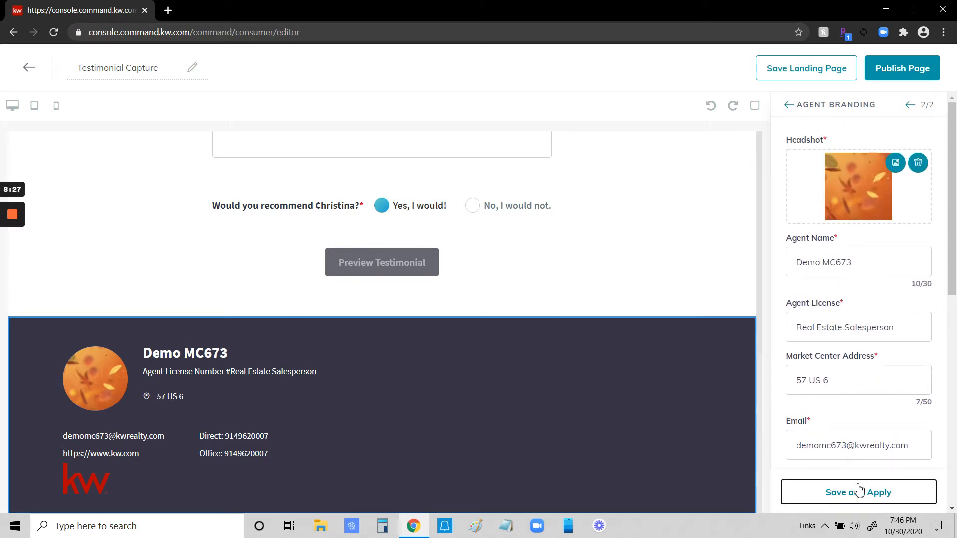
{"action": "scroll", "coordinate": [652, 220], "scroll_direction": "up", "scroll_amount": 8}
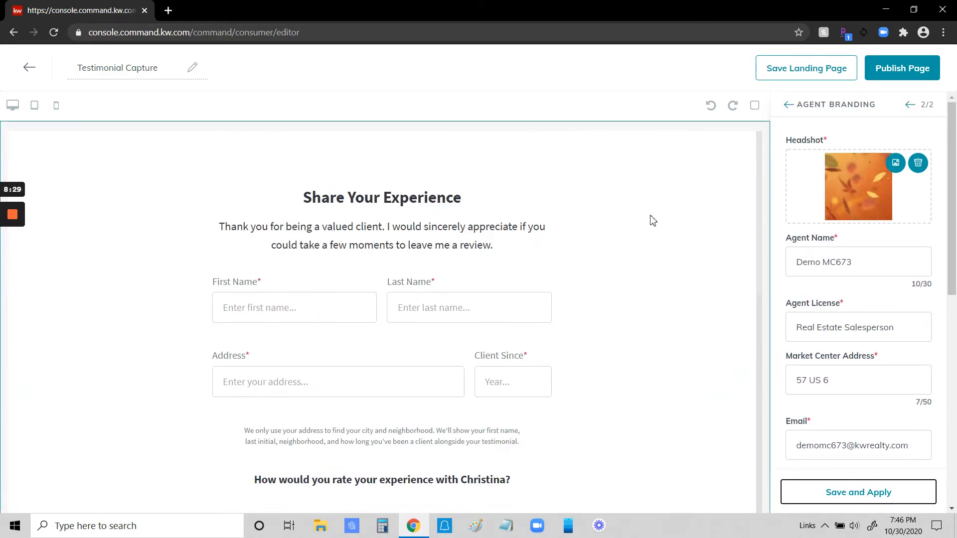
{"action": "left_click", "coordinate": [906, 70]}
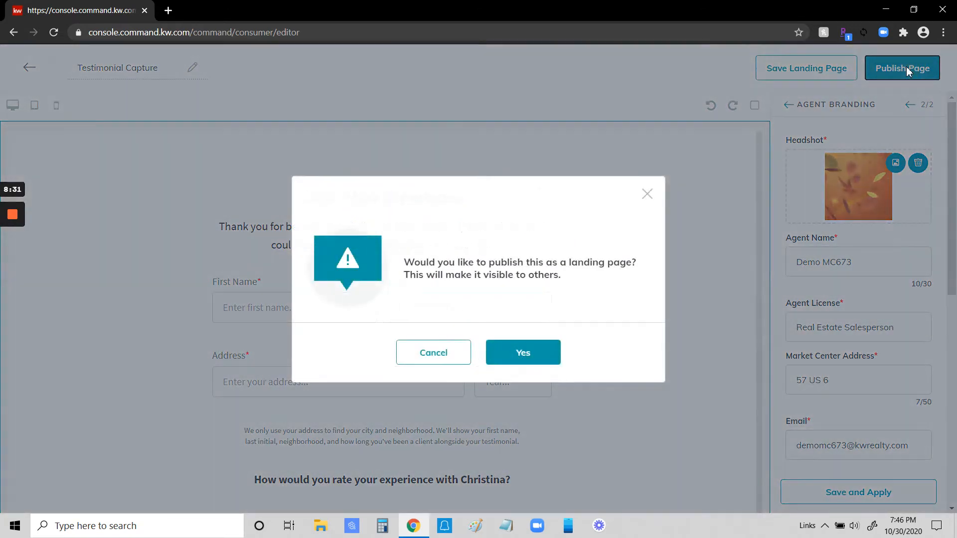
{"action": "left_click", "coordinate": [531, 357]}
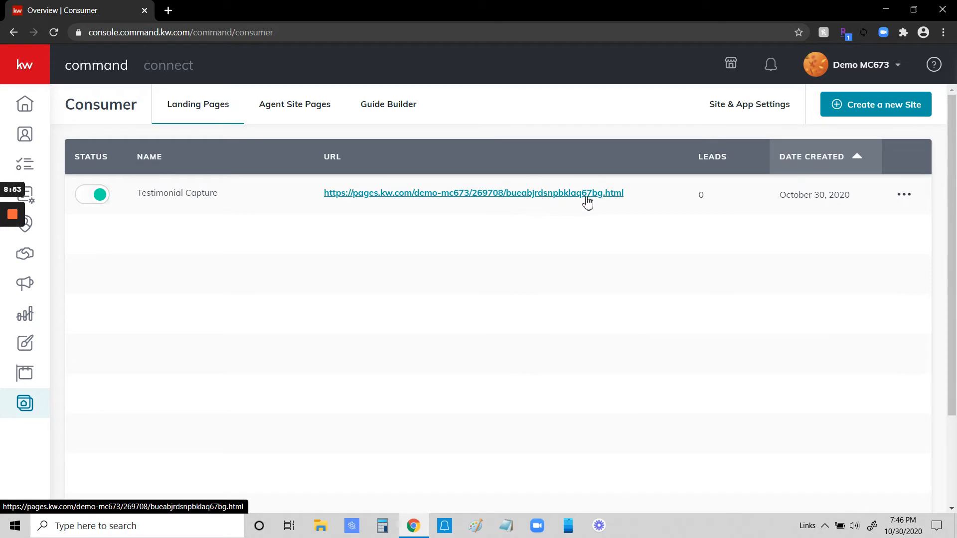
Step: Change the custom ending of the Testimonial Capture page's URL to "shareyourexperience" and copy the page's link address
{"action": "left_click", "coordinate": [905, 195]}
{"action": "left_click", "coordinate": [828, 255]}
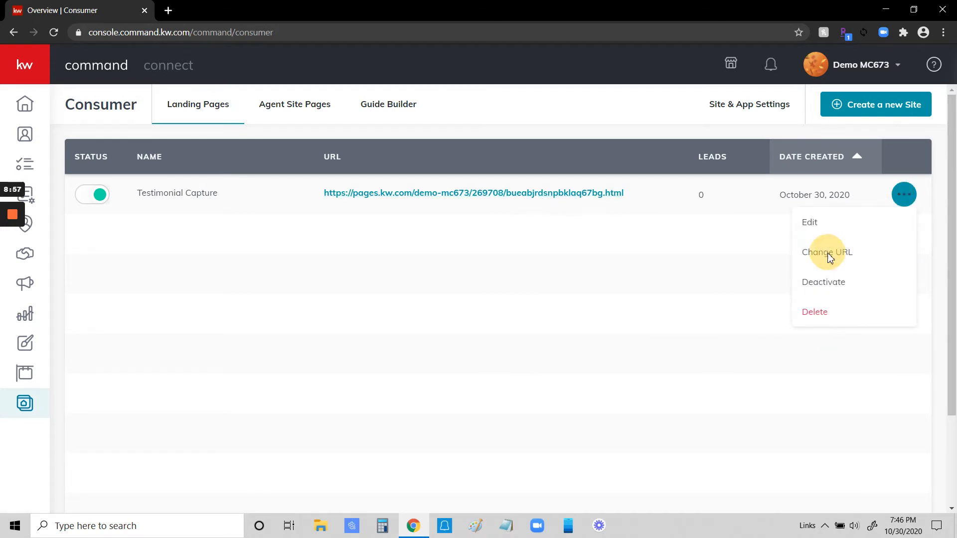
{"action": "left_click_drag", "start_coordinate": [559, 257], "coordinate": [459, 255]}
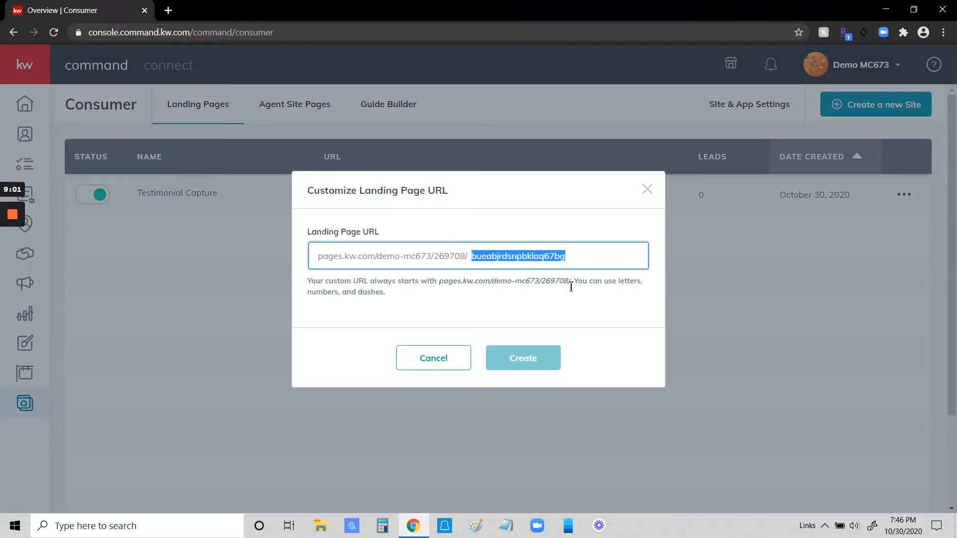
{"action": "type", "text": "share"}
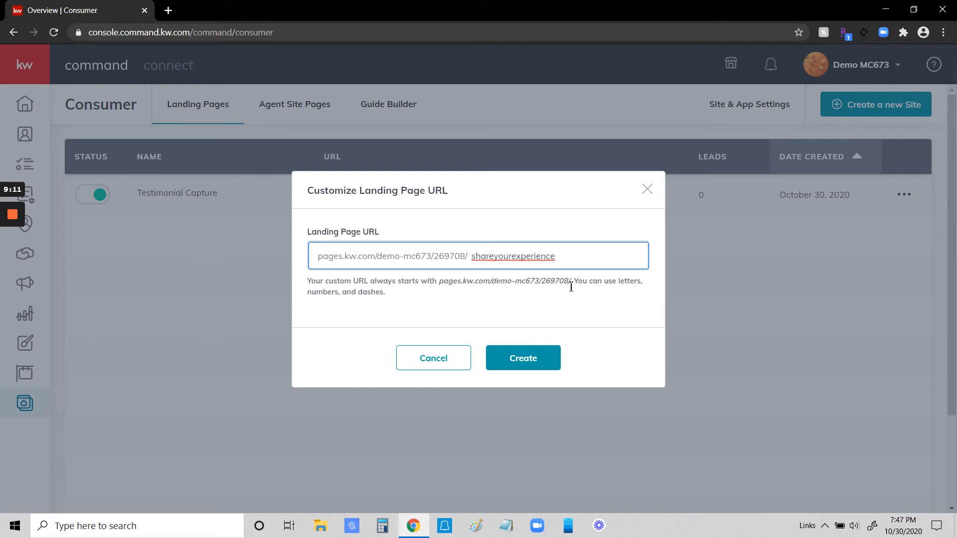
{"action": "type", "text": "_"}
{"action": "key", "text": "BackSpace"}
{"action": "left_click", "coordinate": [535, 365]}
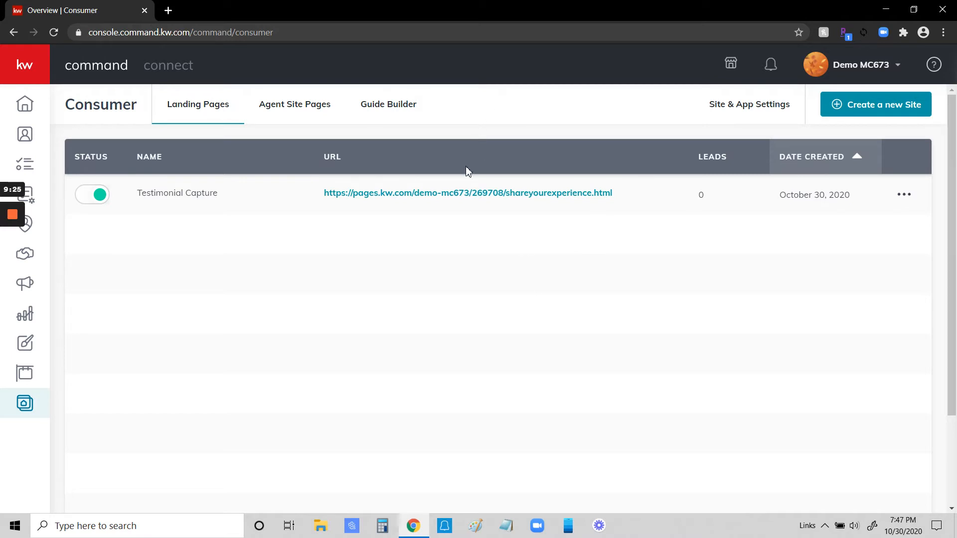
{"action": "right_click", "coordinate": [474, 194]}
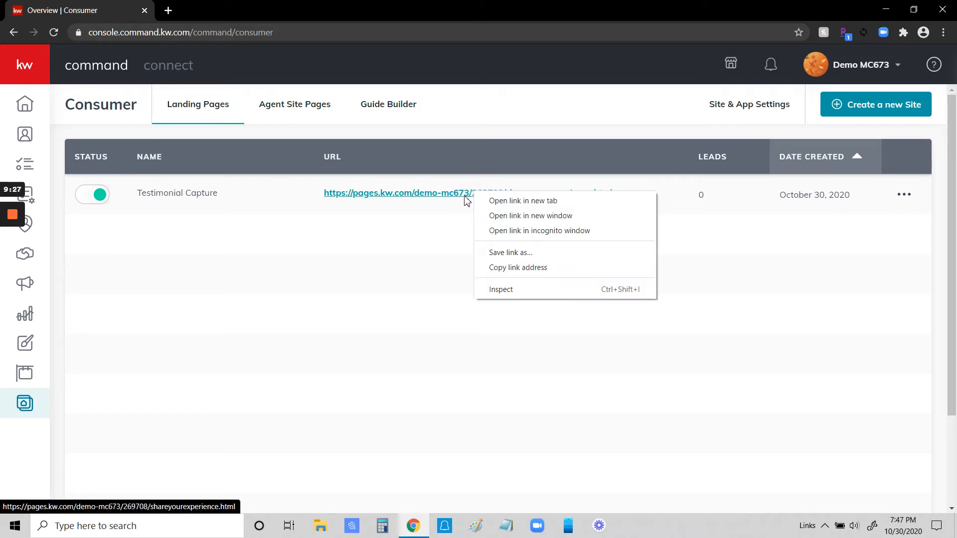
{"action": "left_click", "coordinate": [505, 274]}
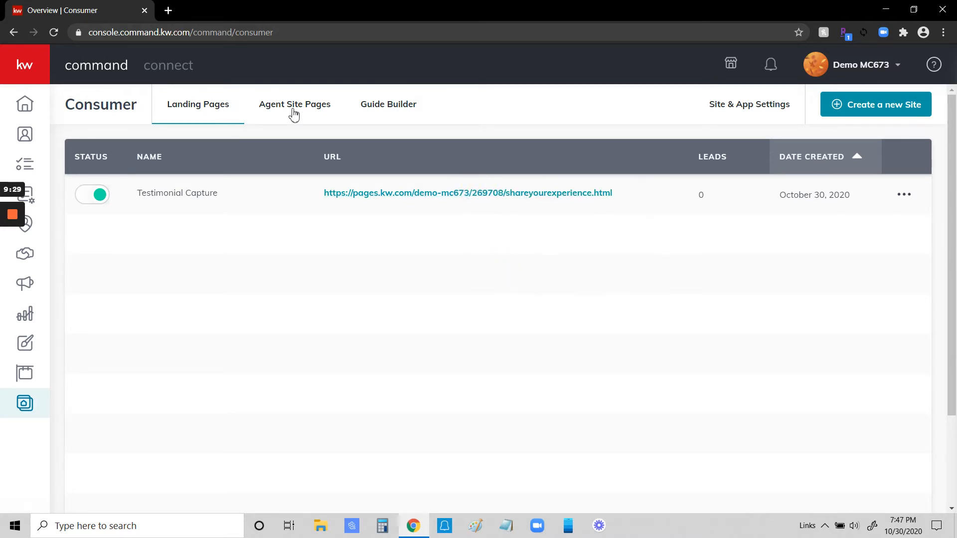
Step: Open the copied Testimonial Capture link in a new browser tab and examine the live form and agent branding footer
{"action": "left_click", "coordinate": [168, 10]}
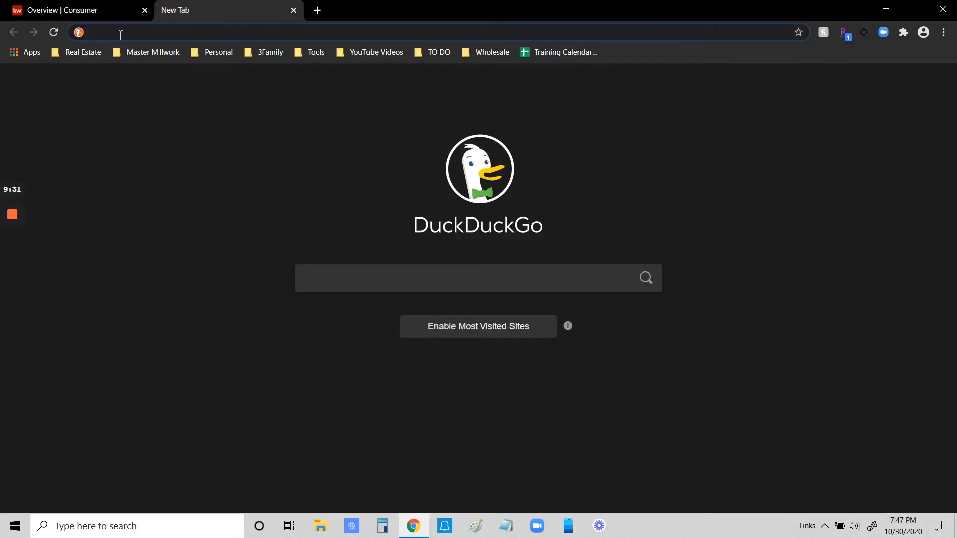
{"action": "right_click", "coordinate": [121, 35]}
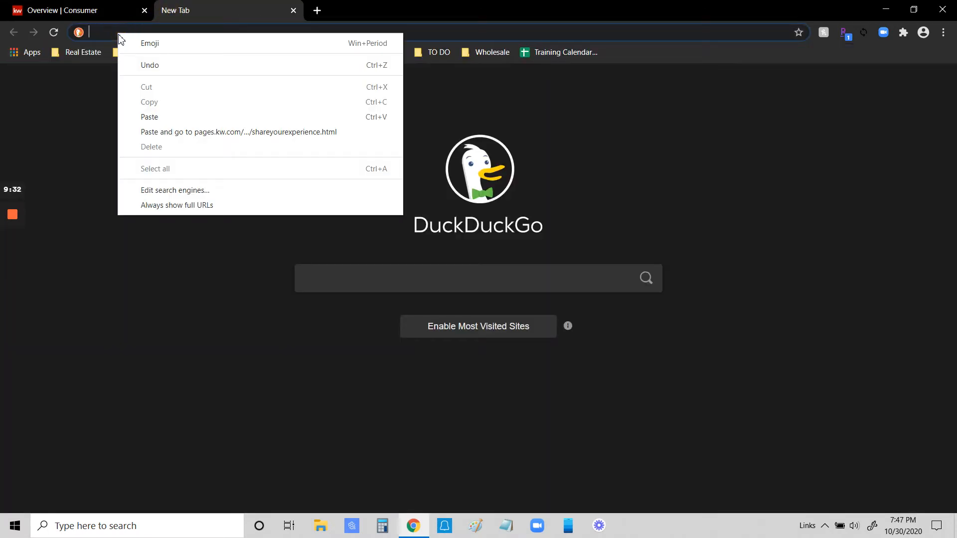
{"action": "left_click", "coordinate": [170, 117]}
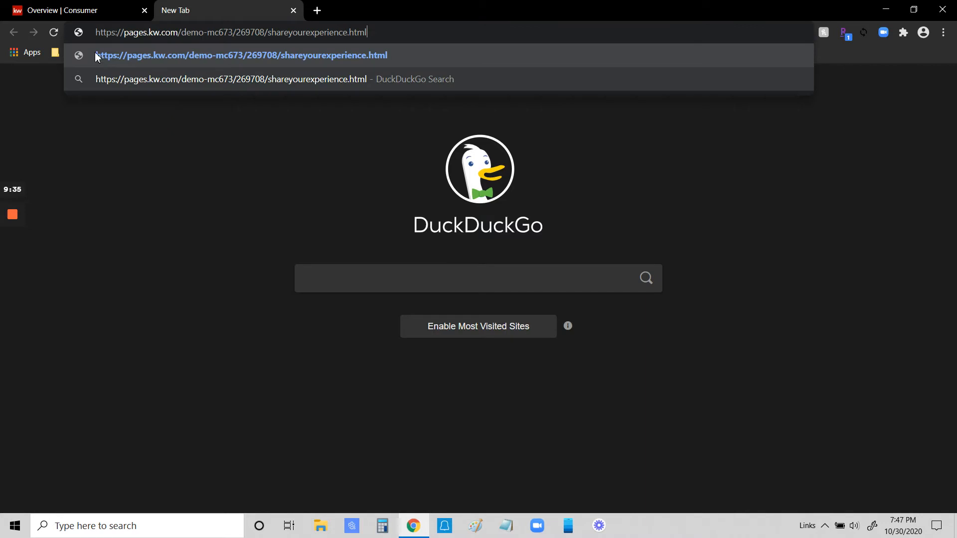
{"action": "left_click", "coordinate": [294, 48]}
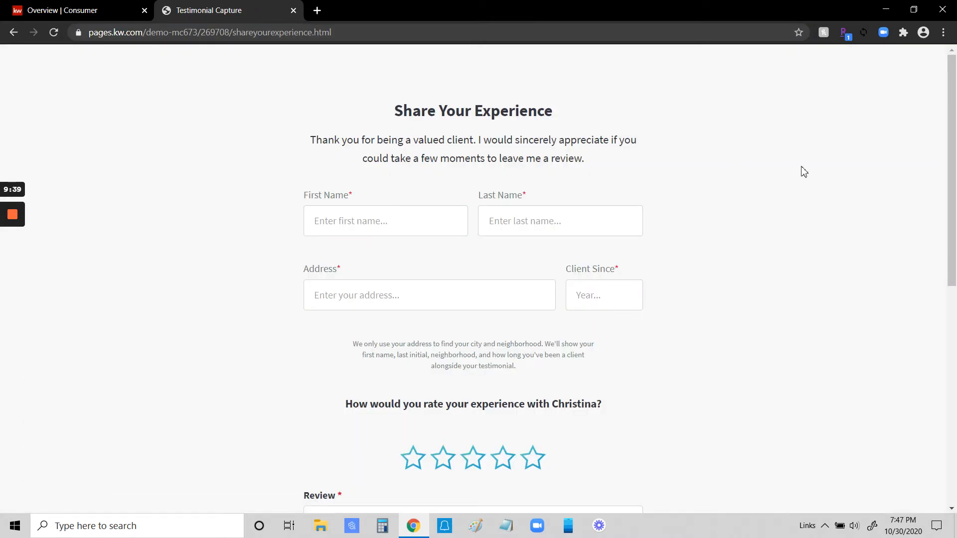
{"action": "scroll", "coordinate": [803, 171], "scroll_direction": "down", "scroll_amount": 4}
{"action": "scroll", "coordinate": [747, 177], "scroll_direction": "up", "scroll_amount": 4}
{"action": "scroll", "coordinate": [779, 168], "scroll_direction": "down", "scroll_amount": 1}
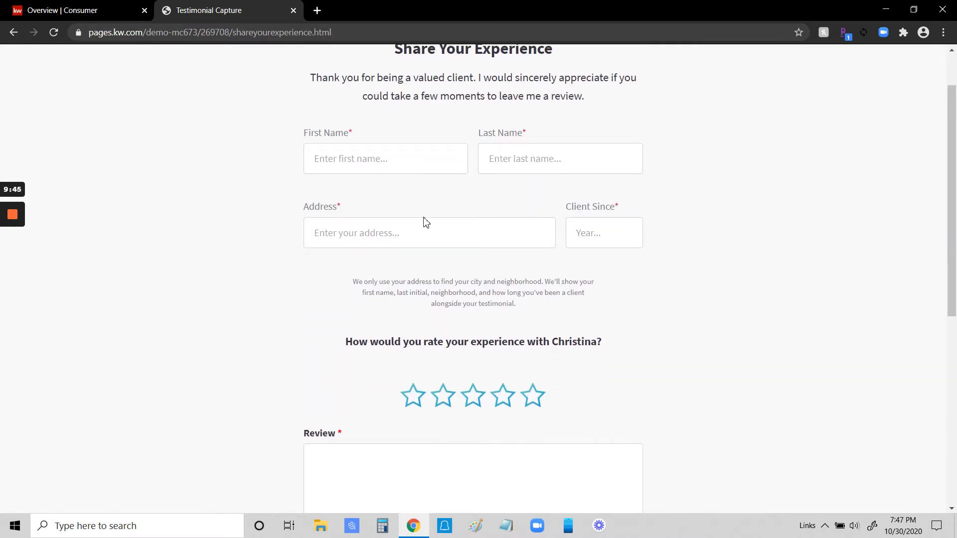
{"action": "scroll", "coordinate": [832, 281], "scroll_direction": "down", "scroll_amount": 2}
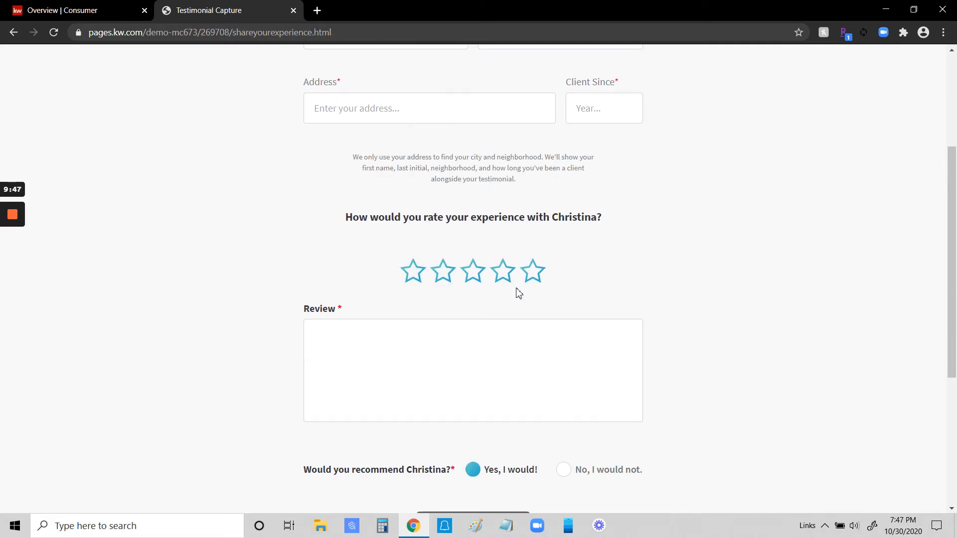
{"action": "scroll", "coordinate": [702, 287], "scroll_direction": "down", "scroll_amount": 4}
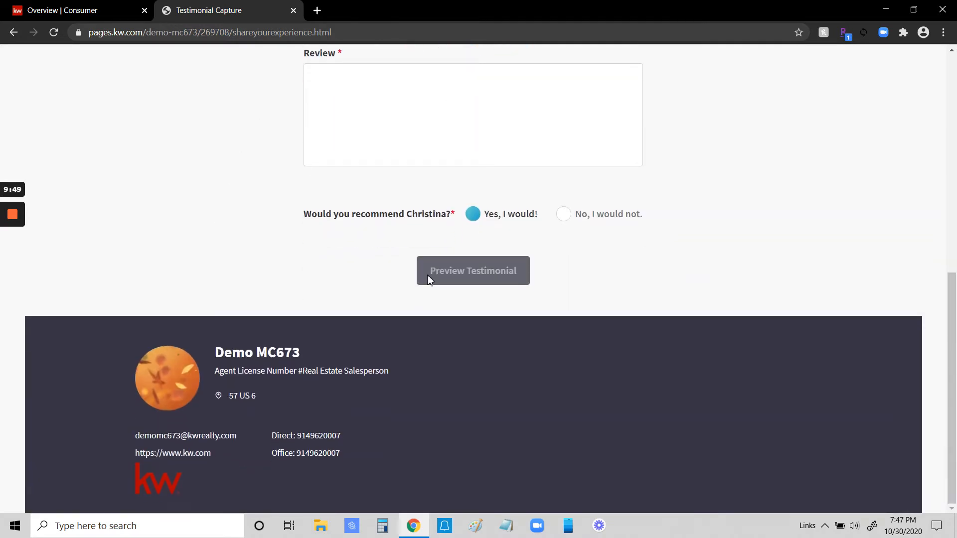
{"action": "left_click", "coordinate": [427, 278]}
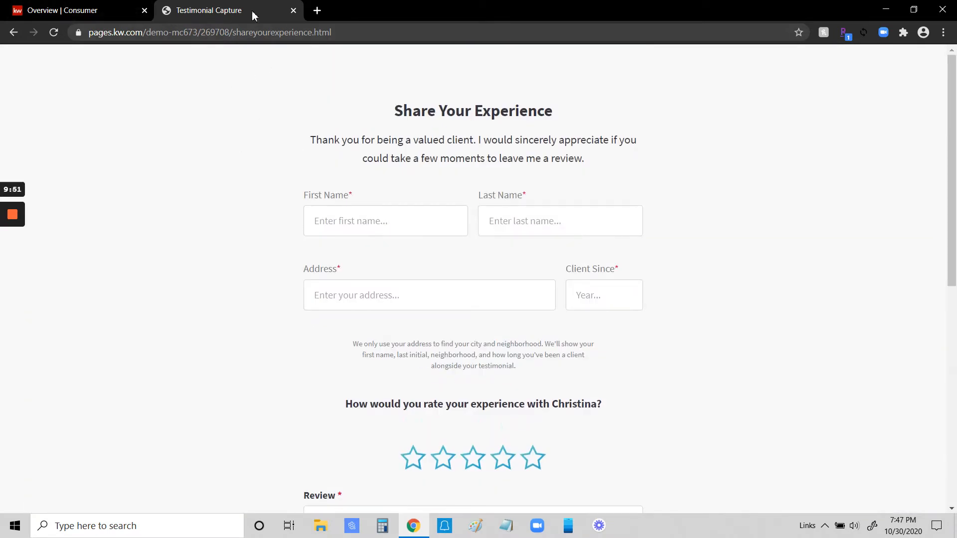
Step: Return to the Consumer overview and create a new page displayed on the agent site
{"action": "left_click_drag", "start_coordinate": [87, 10], "coordinate": [278, 8]}
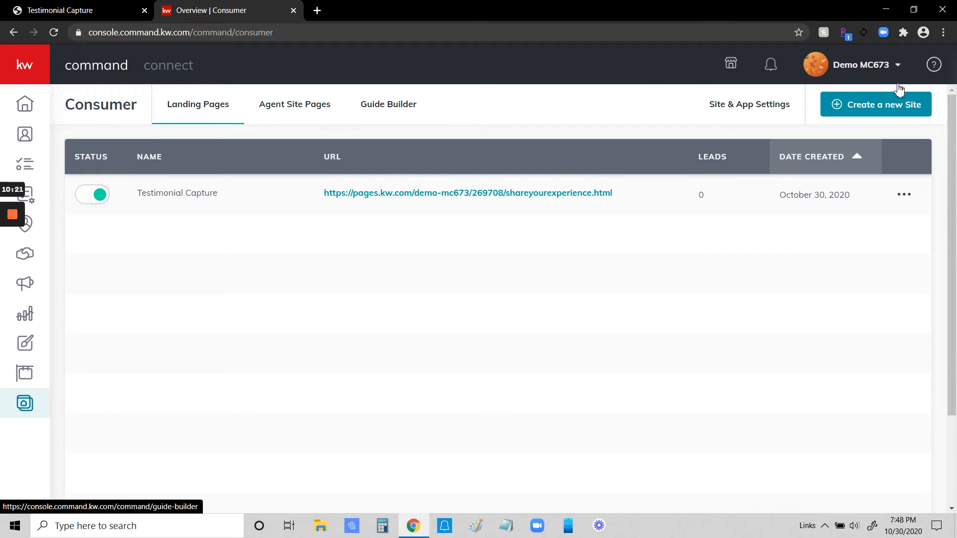
{"action": "left_click", "coordinate": [884, 109]}
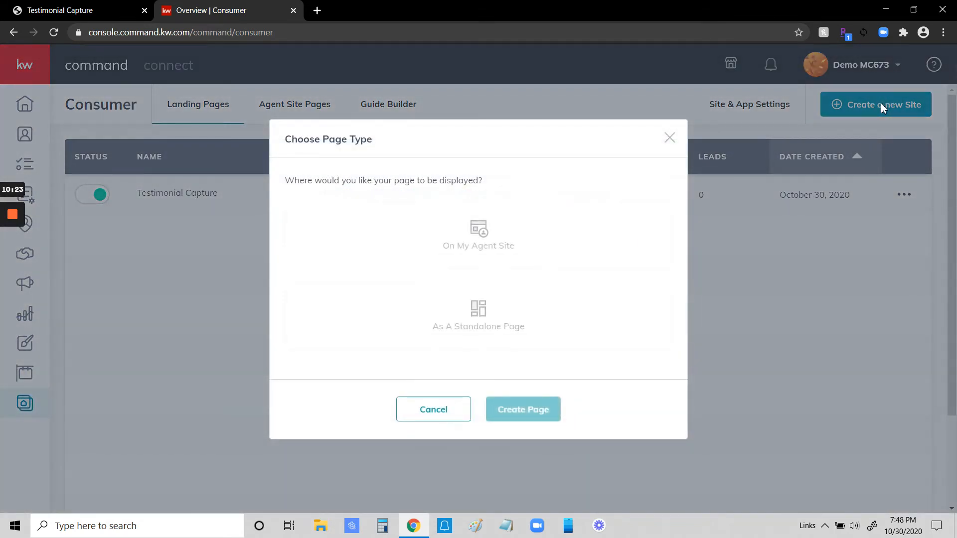
{"action": "left_click", "coordinate": [482, 235]}
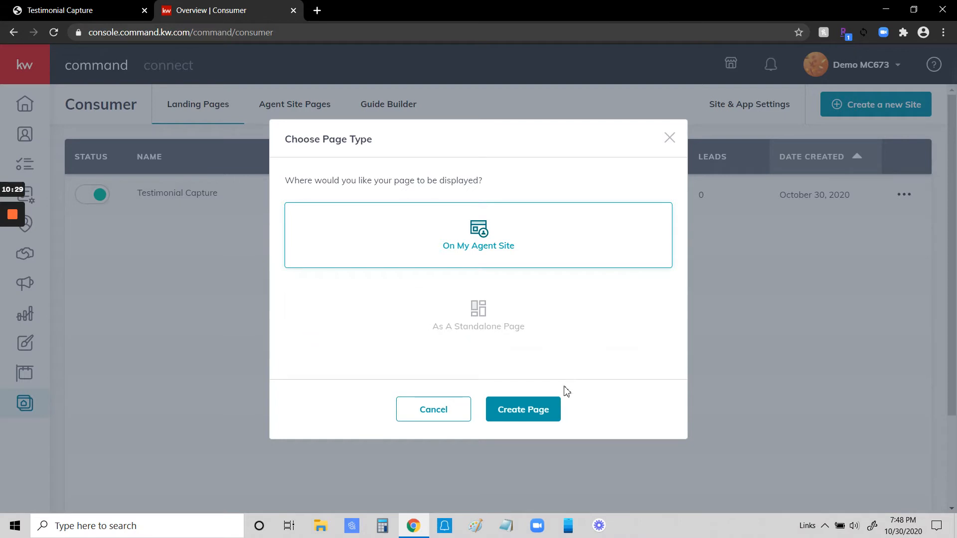
{"action": "left_click", "coordinate": [519, 407]}
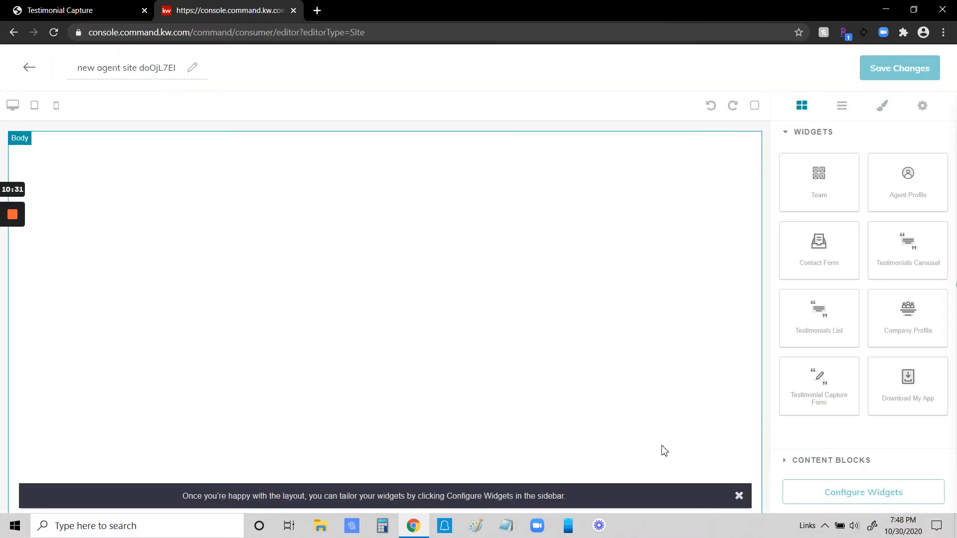
Step: Dismiss the layout hint and rename the new agent site page as "Testimonials"
{"action": "left_click", "coordinate": [739, 497]}
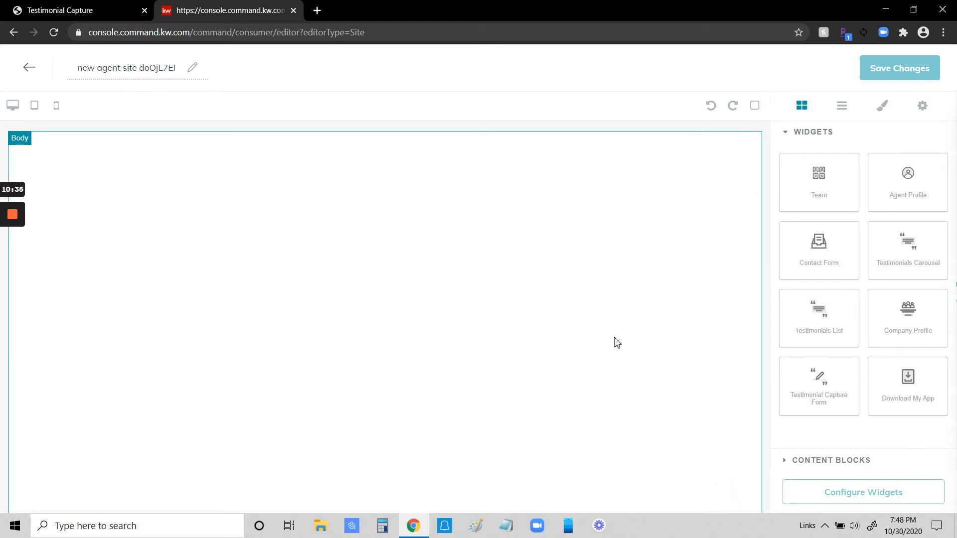
{"action": "left_click_drag", "start_coordinate": [77, 68], "coordinate": [203, 76]}
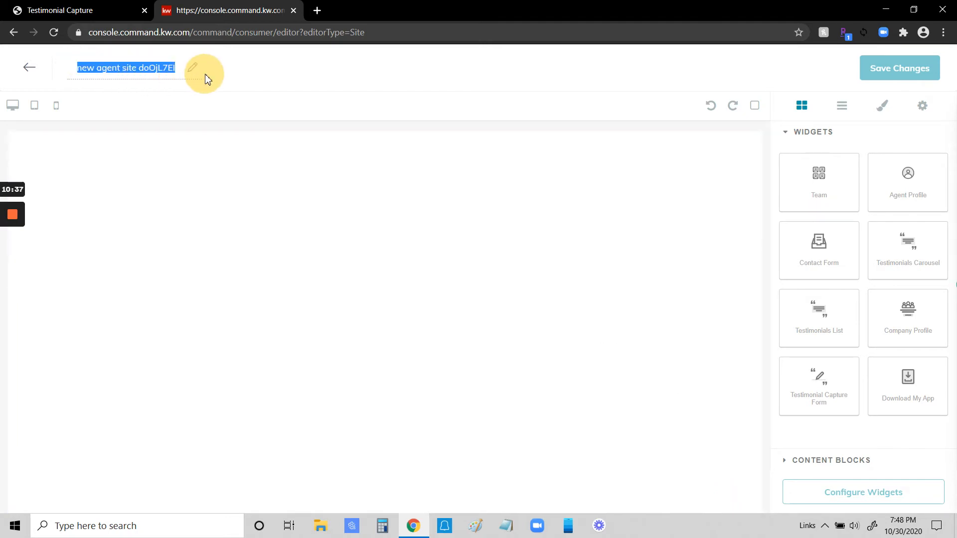
{"action": "type", "text": "Testimonials"}
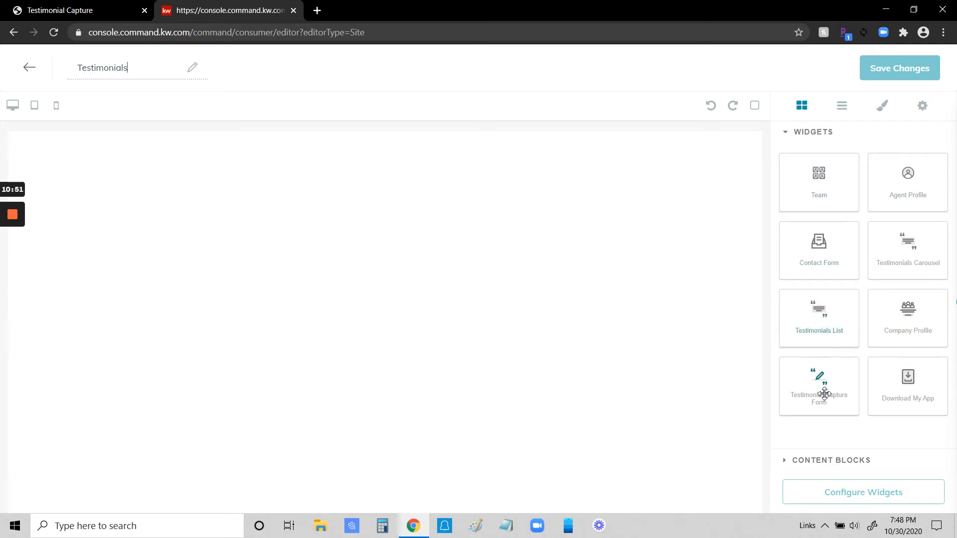
{"action": "left_click", "coordinate": [822, 463]}
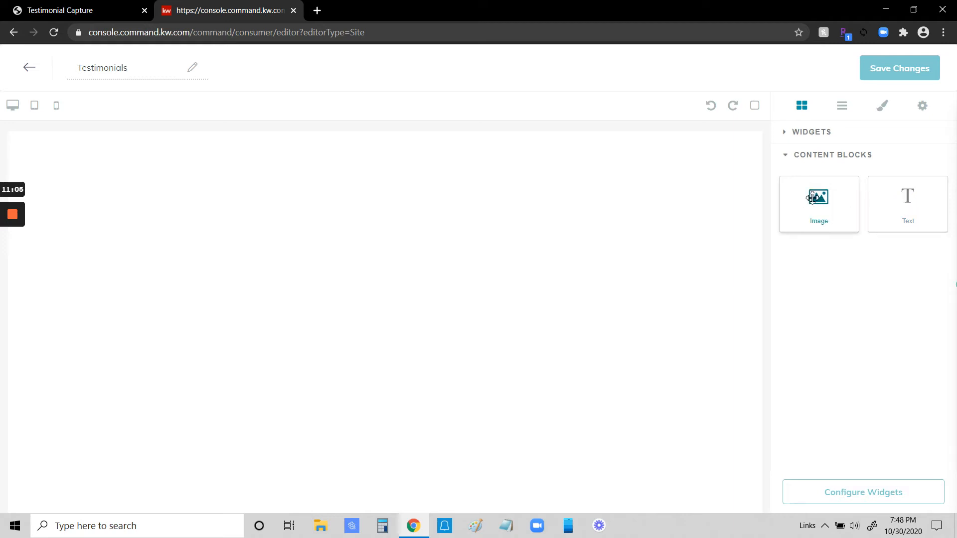
{"action": "left_click", "coordinate": [813, 160]}
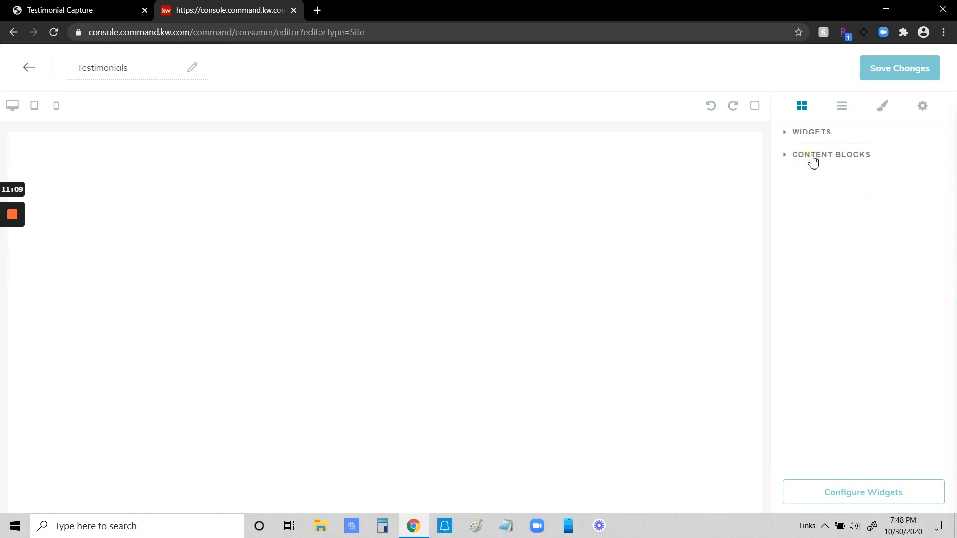
{"action": "left_click", "coordinate": [813, 160]}
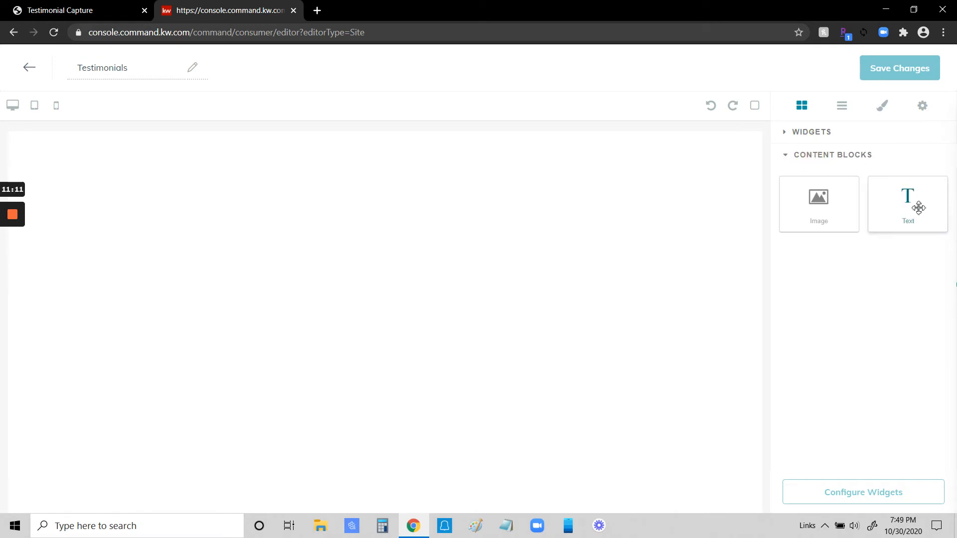
{"action": "left_click", "coordinate": [884, 109]}
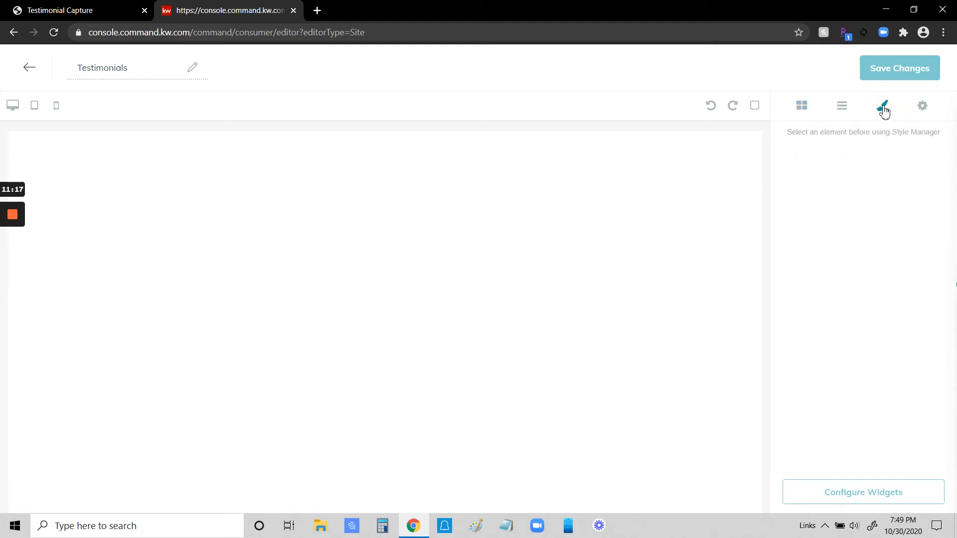
{"action": "left_click", "coordinate": [803, 108]}
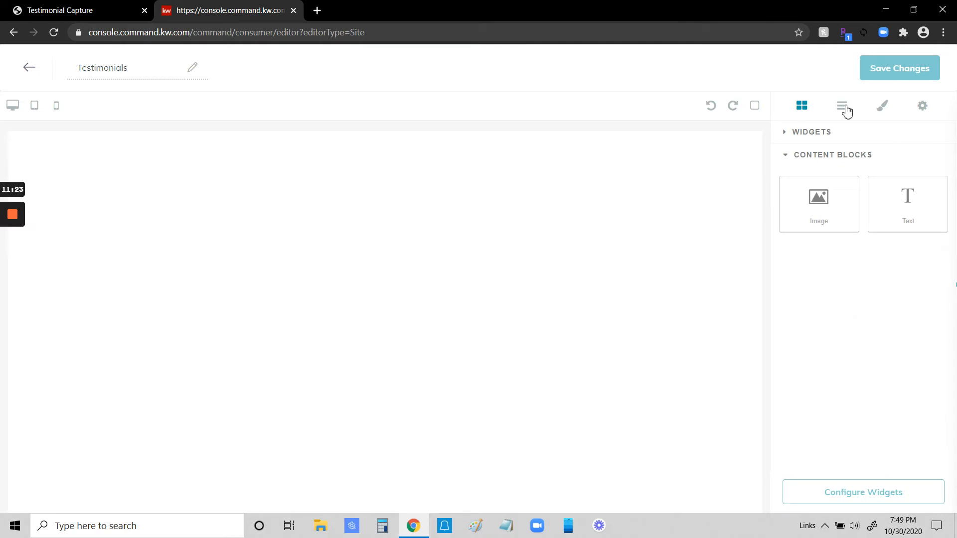
{"action": "left_click", "coordinate": [815, 133]}
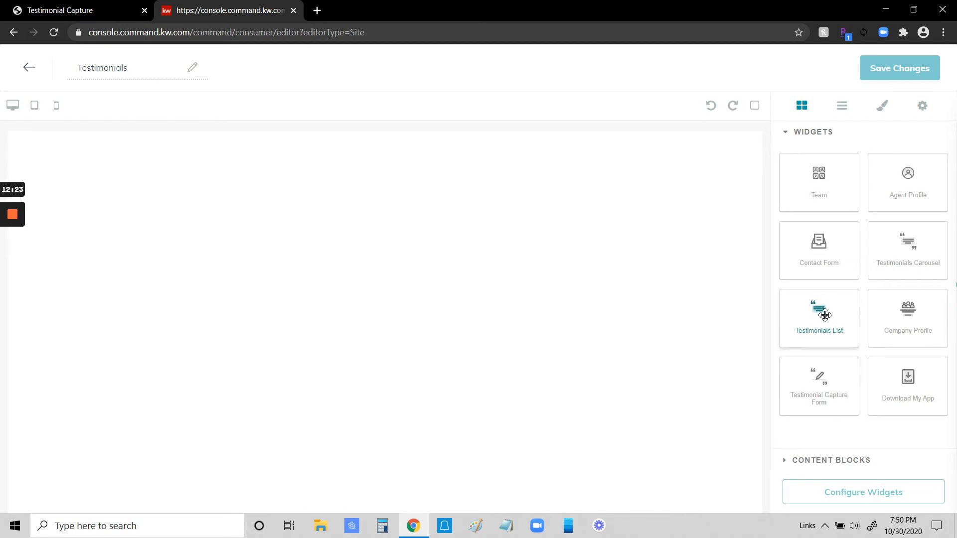
Step: Place a Testimonials List widget on the blank page, look through its sample layout, and delete it
{"action": "left_click_drag", "start_coordinate": [824, 311], "coordinate": [441, 219]}
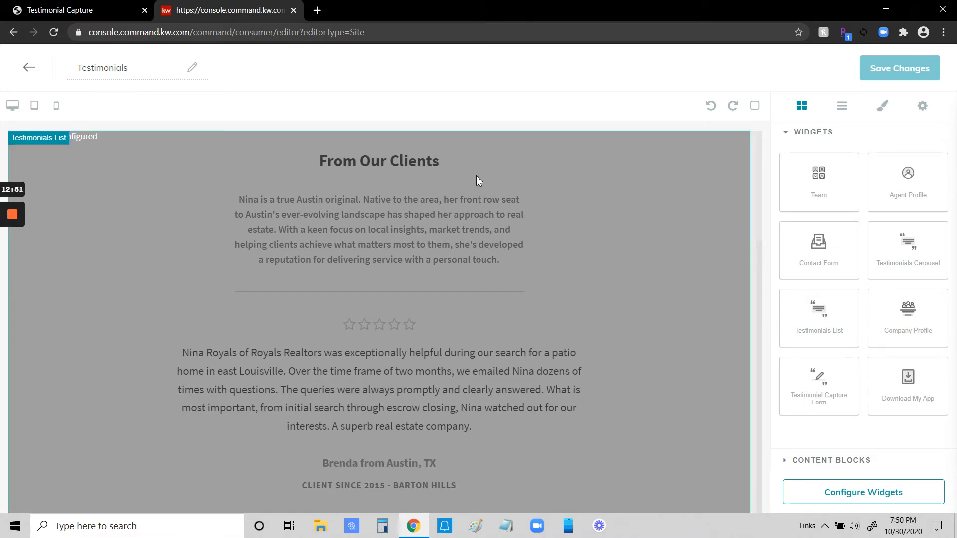
{"action": "left_click", "coordinate": [598, 189]}
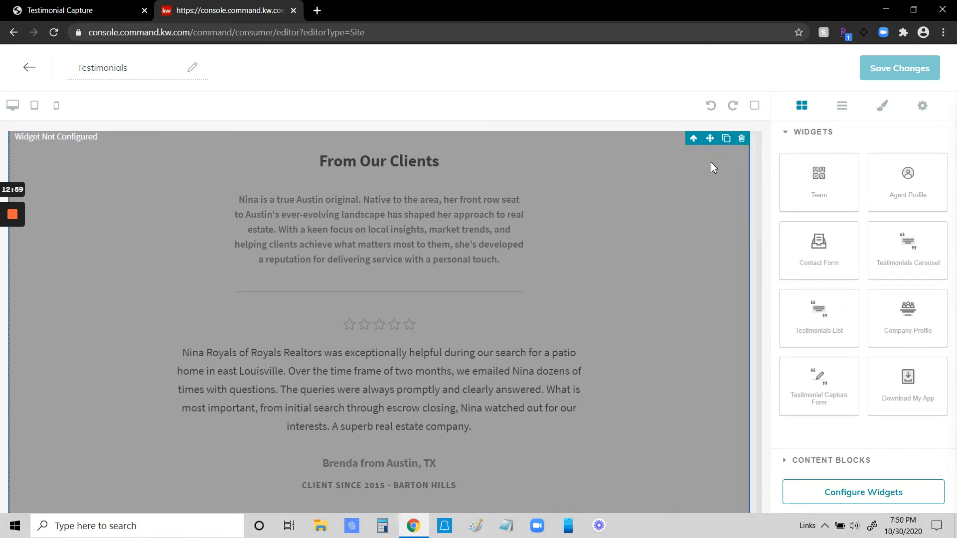
{"action": "scroll", "coordinate": [681, 263], "scroll_direction": "down", "scroll_amount": 2}
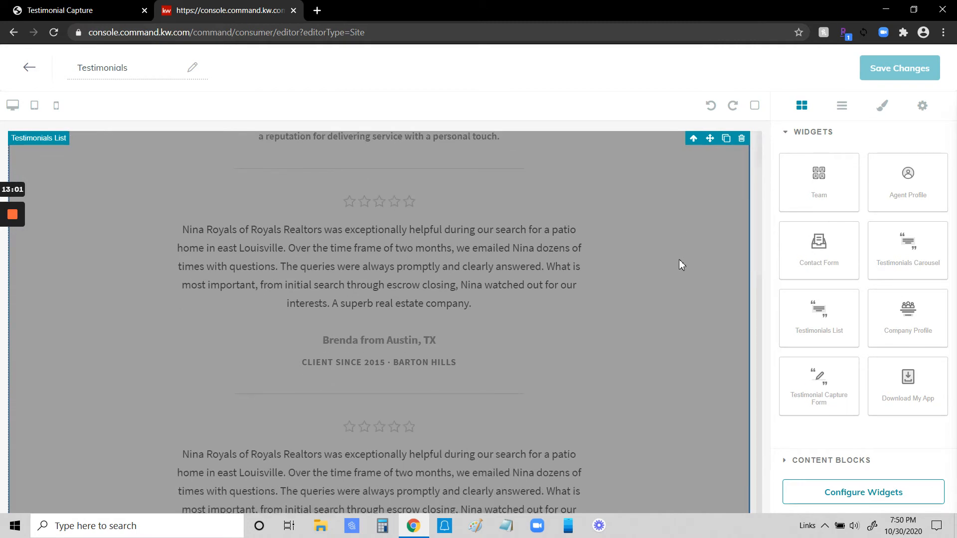
{"action": "scroll", "coordinate": [679, 260], "scroll_direction": "up", "scroll_amount": 2}
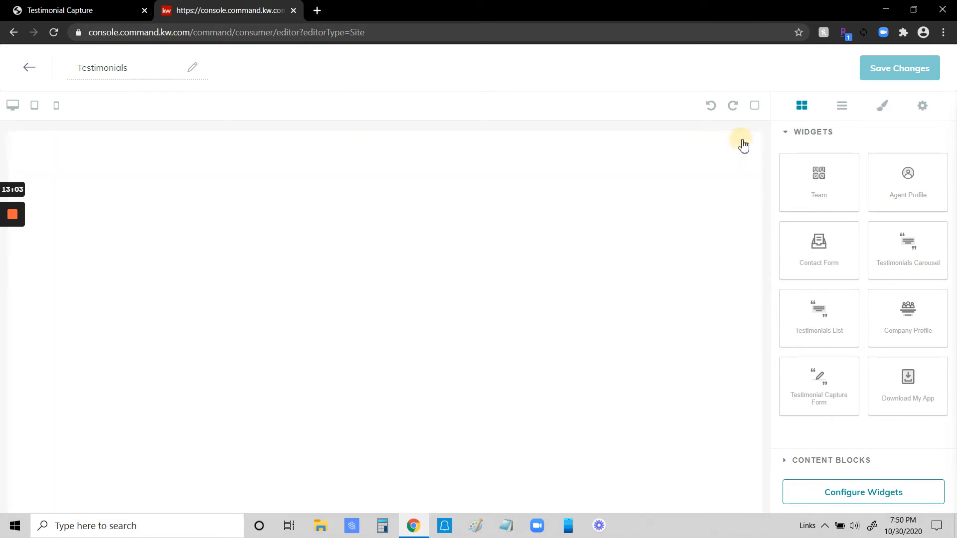
{"action": "left_click", "coordinate": [742, 139]}
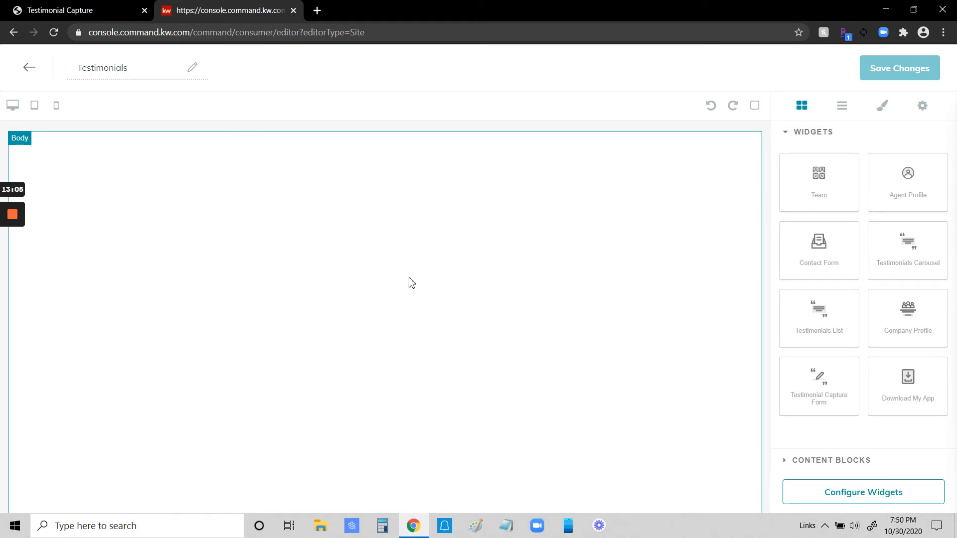
Step: Place a Testimonial Capture Form widget on the page, look through its configuration and layout, and delete it
{"action": "left_click_drag", "start_coordinate": [824, 377], "coordinate": [462, 274]}
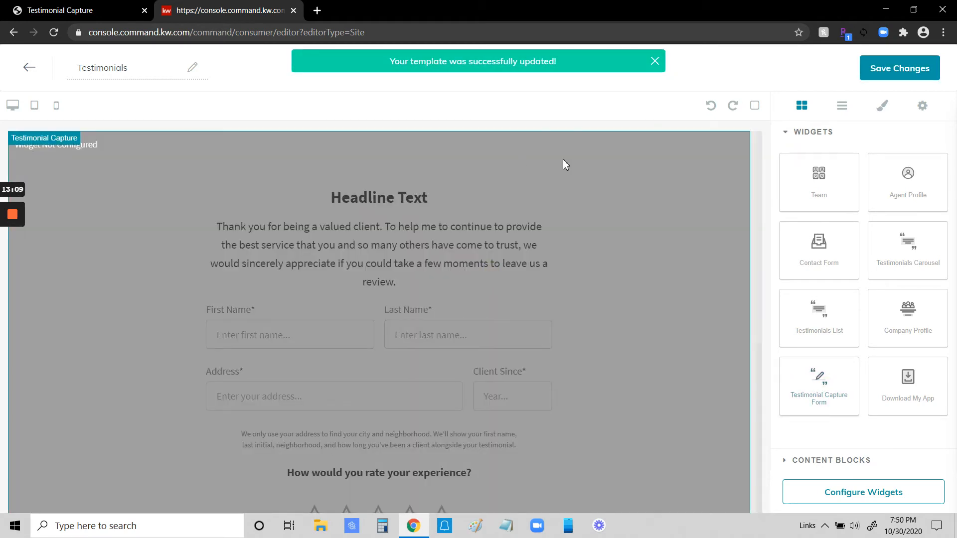
{"action": "left_click", "coordinate": [867, 495]}
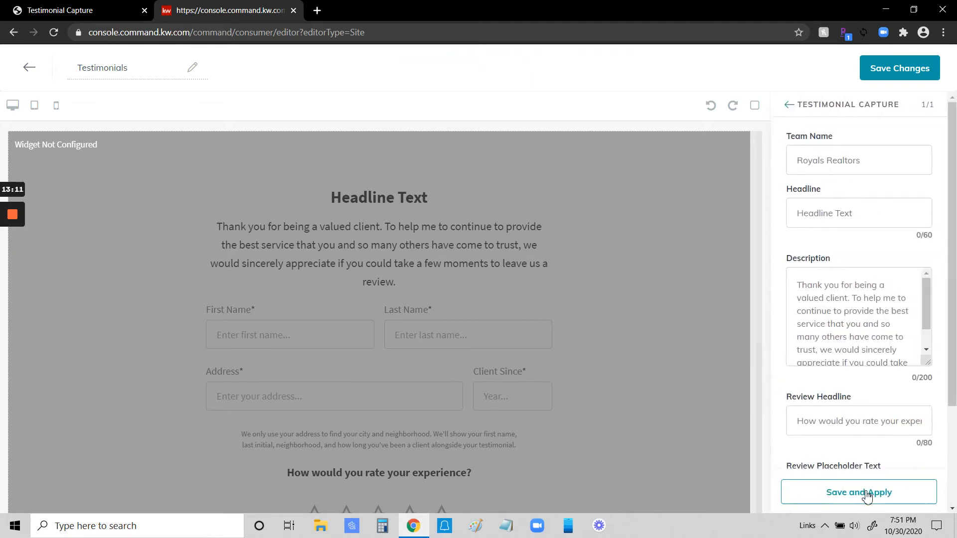
{"action": "scroll", "coordinate": [639, 252], "scroll_direction": "down", "scroll_amount": 5}
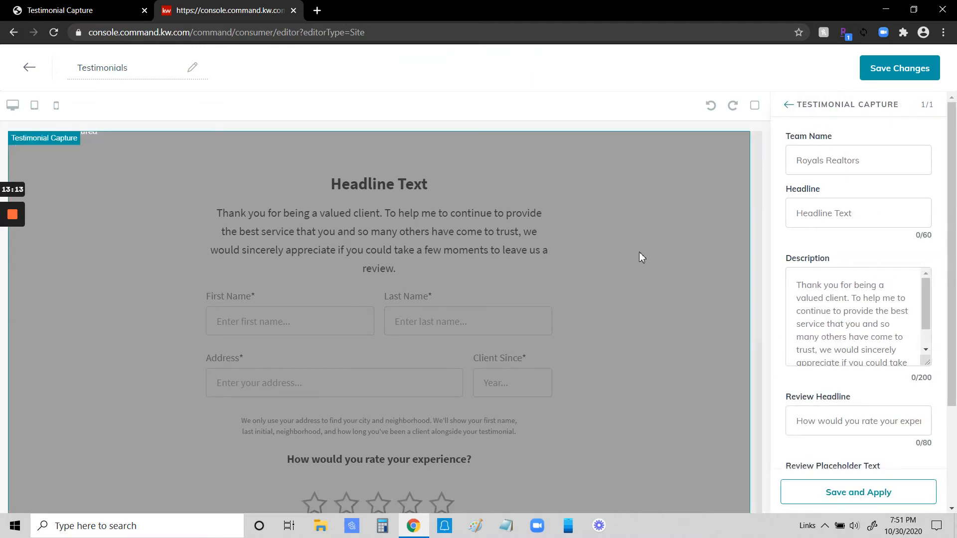
{"action": "scroll", "coordinate": [638, 252], "scroll_direction": "up", "scroll_amount": 1}
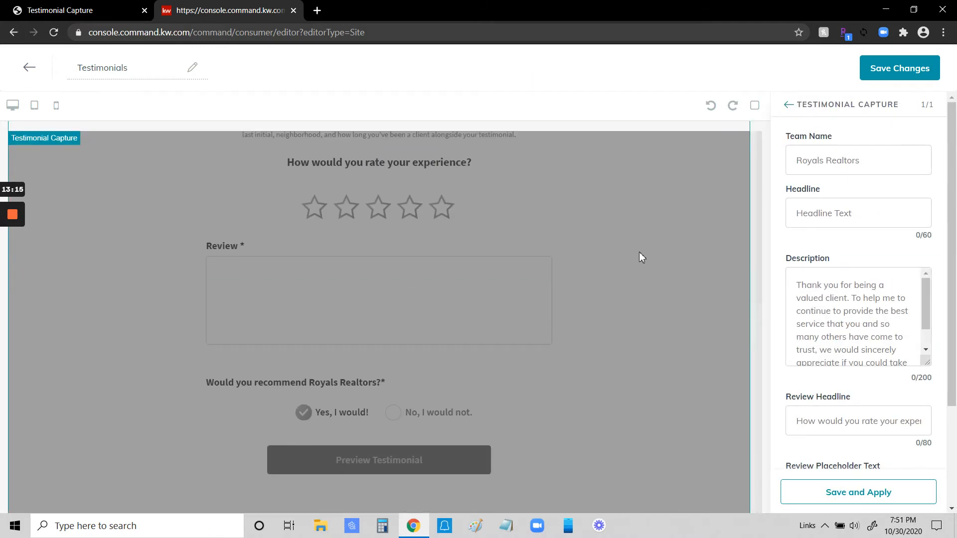
{"action": "scroll", "coordinate": [639, 252], "scroll_direction": "up", "scroll_amount": 5}
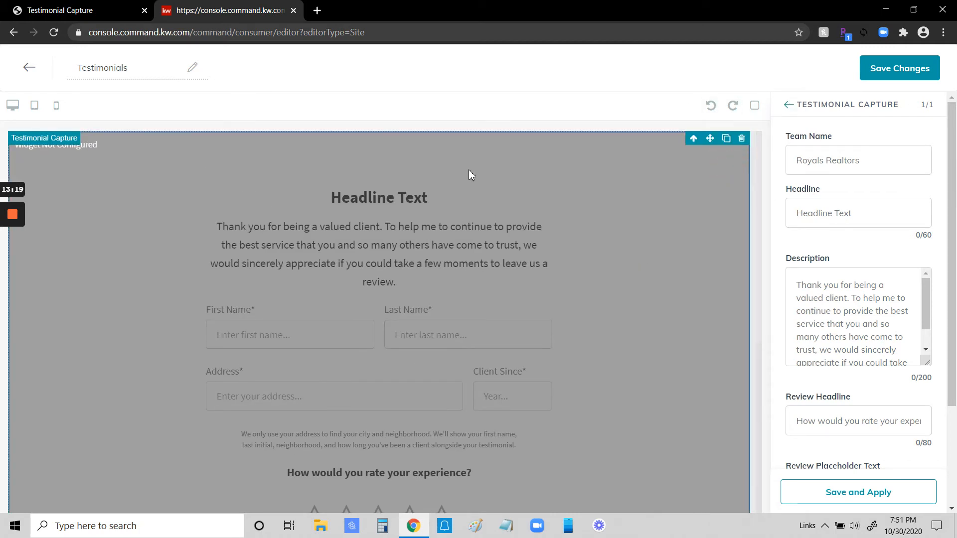
{"action": "left_click", "coordinate": [741, 139]}
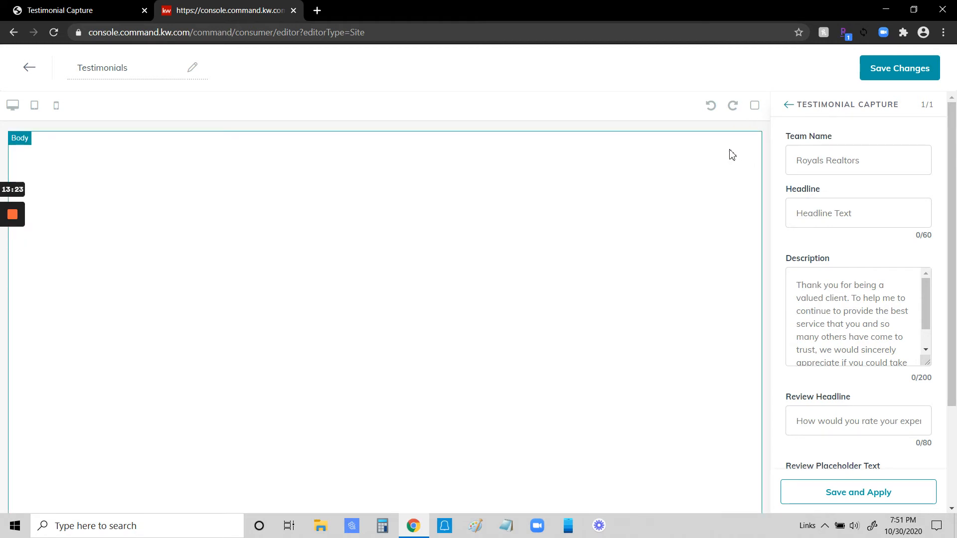
{"action": "left_click", "coordinate": [787, 105]}
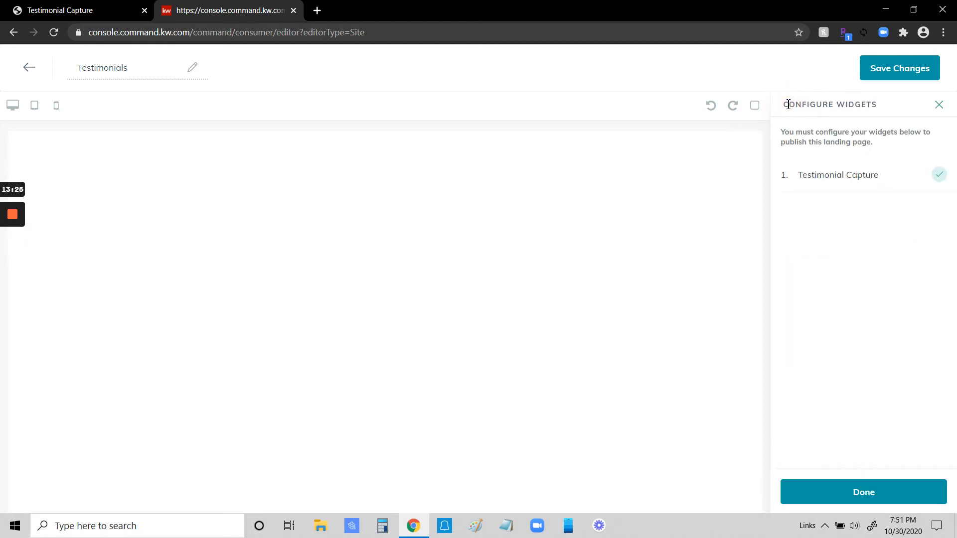
{"action": "left_click", "coordinate": [938, 106]}
Step: Place a Testimonials List widget on the blank page and open its configuration
{"action": "left_click_drag", "start_coordinate": [818, 314], "coordinate": [526, 285]}
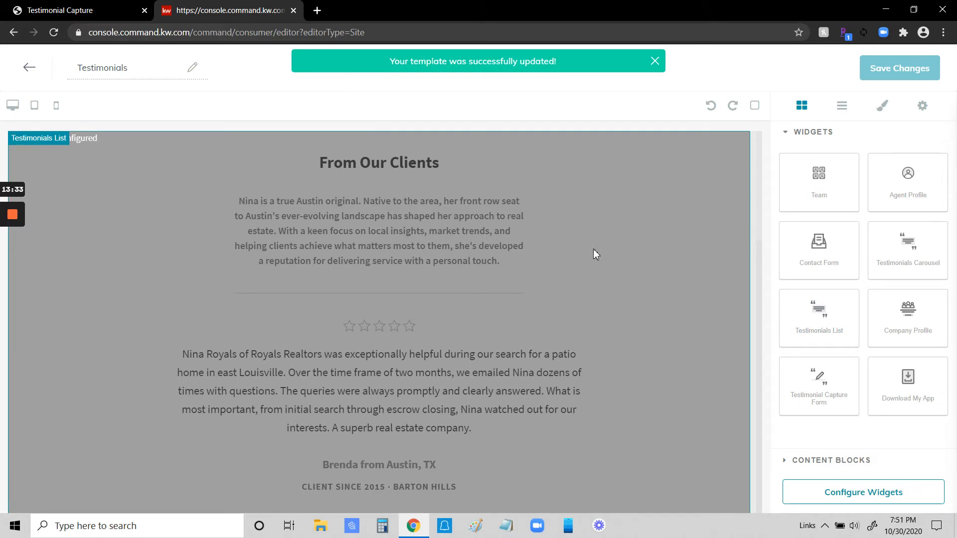
{"action": "left_click", "coordinate": [868, 495]}
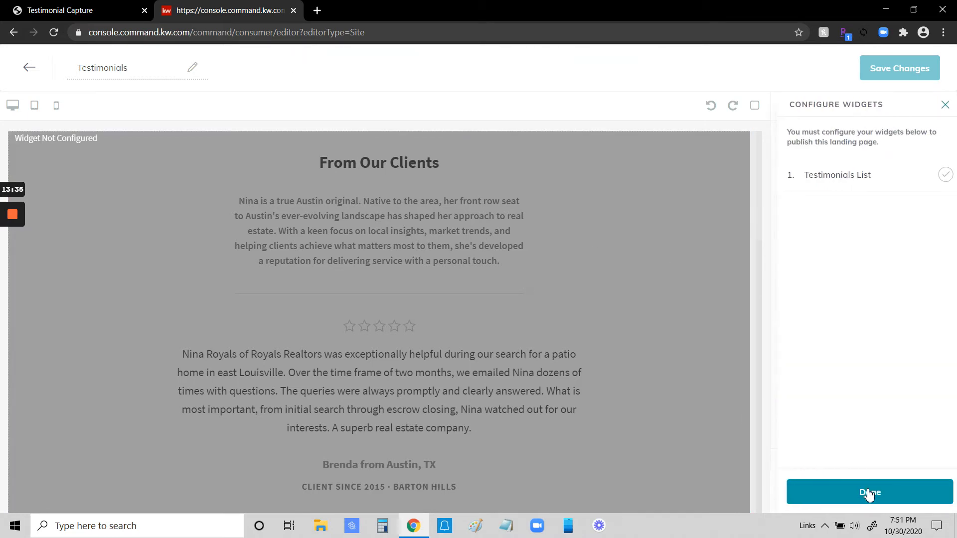
{"action": "left_click", "coordinate": [838, 179]}
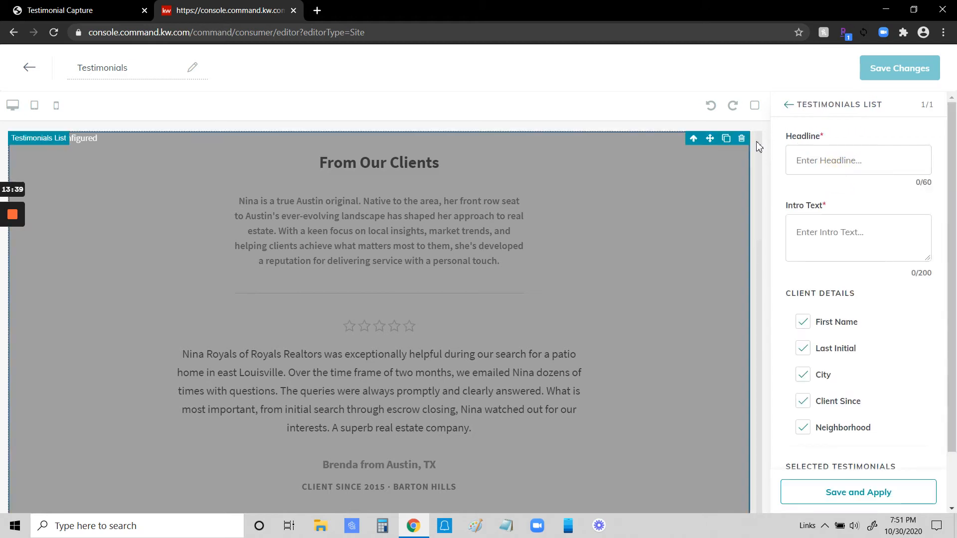
Step: Set the testimonials list headline to "Client Love", enter a blank space as intro text, keep all client details enabled, and apply the configuration
{"action": "left_click", "coordinate": [806, 158]}
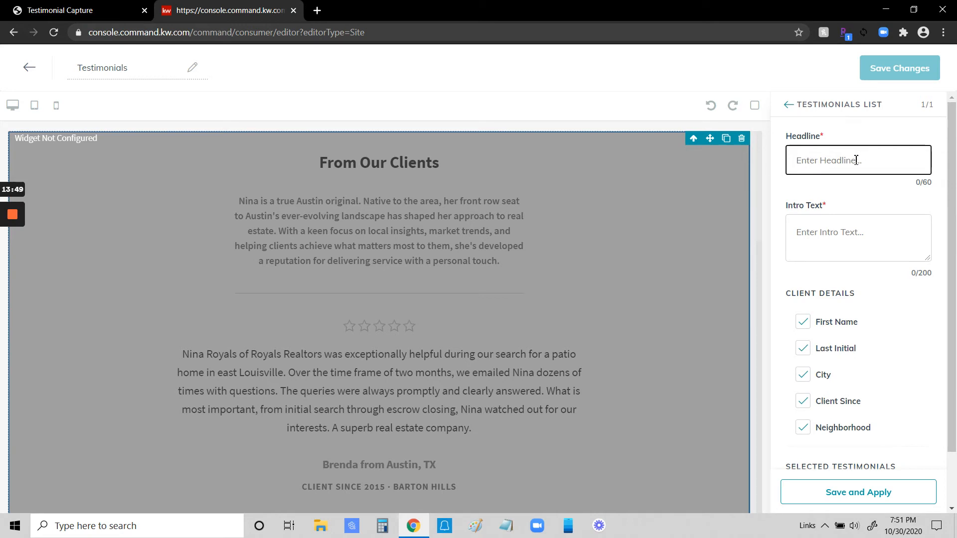
{"action": "type", "text": "Client Love"}
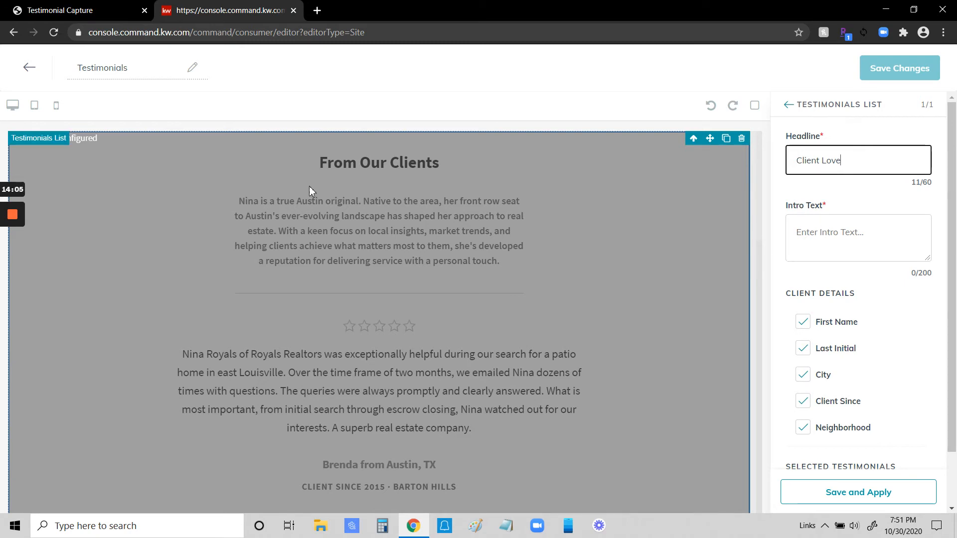
{"action": "left_click", "coordinate": [789, 229]}
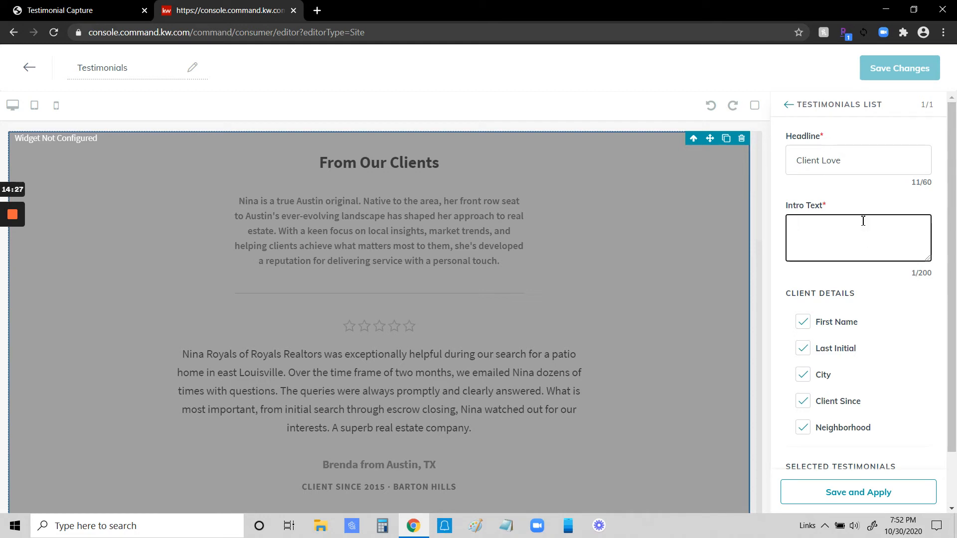
{"action": "scroll", "coordinate": [880, 316], "scroll_direction": "down", "scroll_amount": 1}
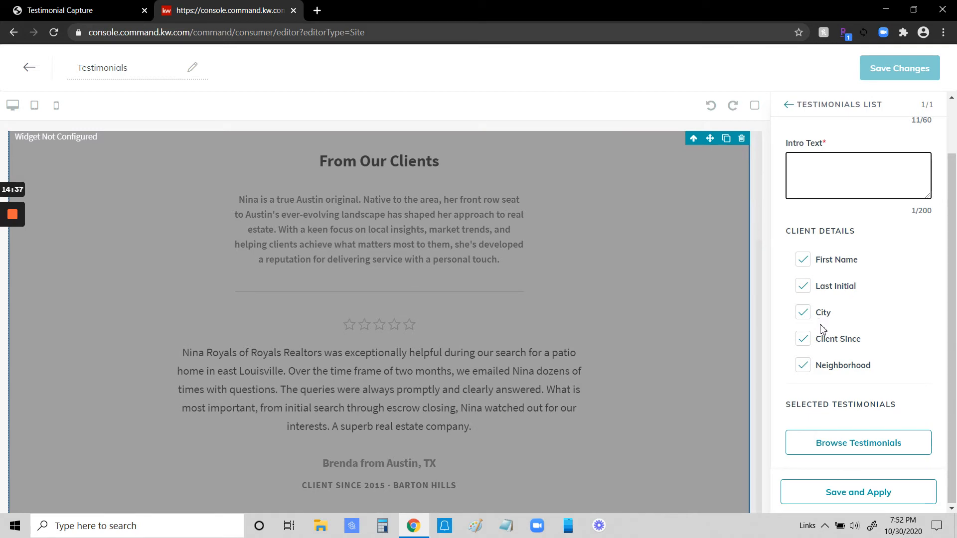
{"action": "left_click", "coordinate": [803, 366]}
{"action": "left_click", "coordinate": [804, 368]}
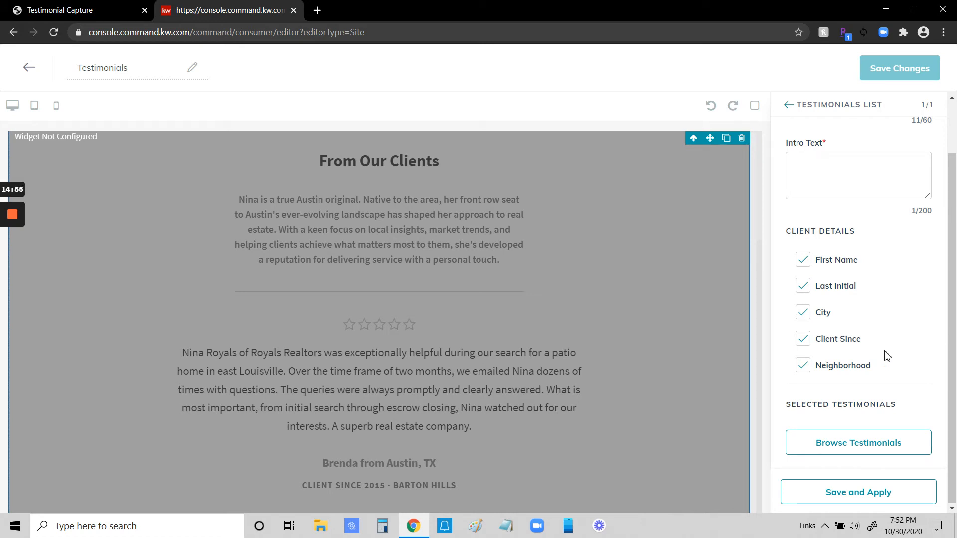
{"action": "left_click", "coordinate": [874, 495]}
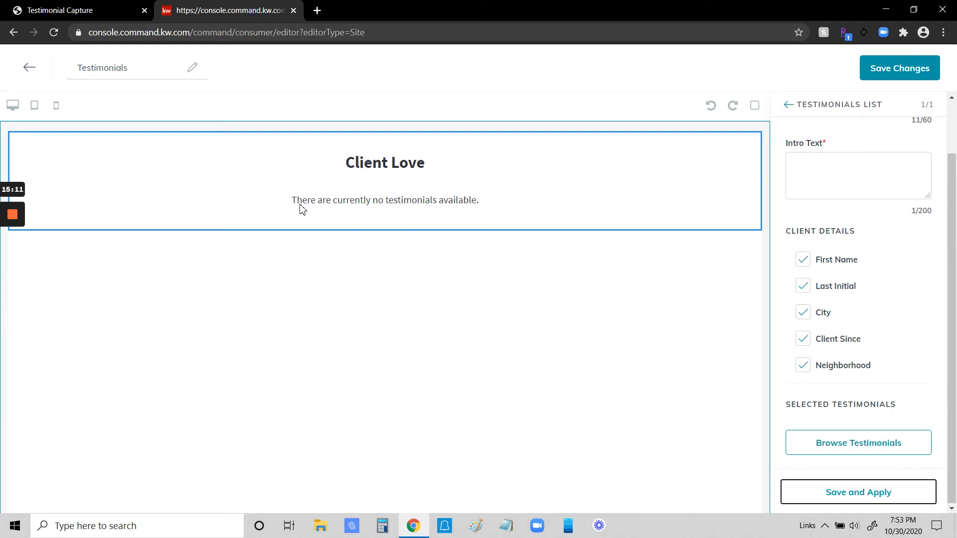
Step: Save the page, continue to the site and app settings, and add the Testimonials page to the agent site's pages
{"action": "left_click", "coordinate": [910, 68]}
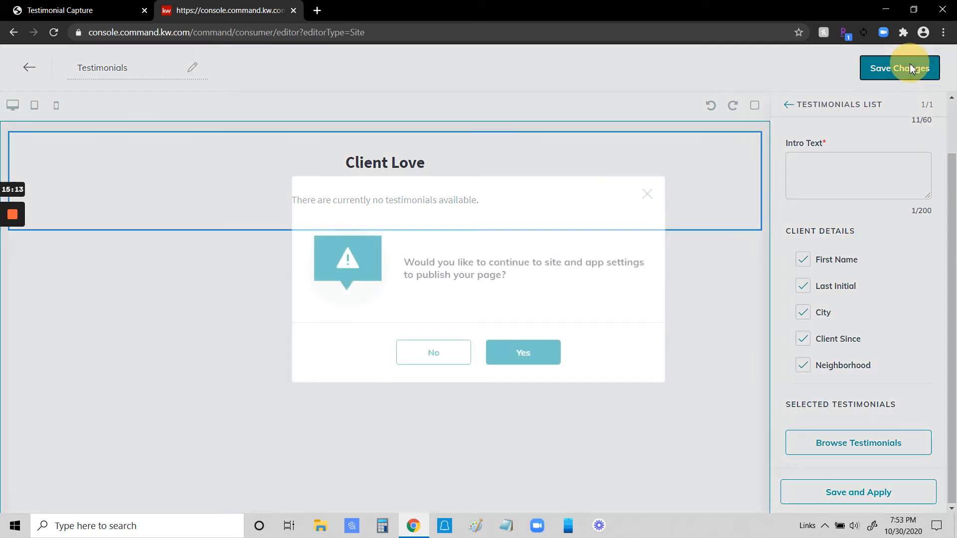
{"action": "left_click", "coordinate": [538, 353]}
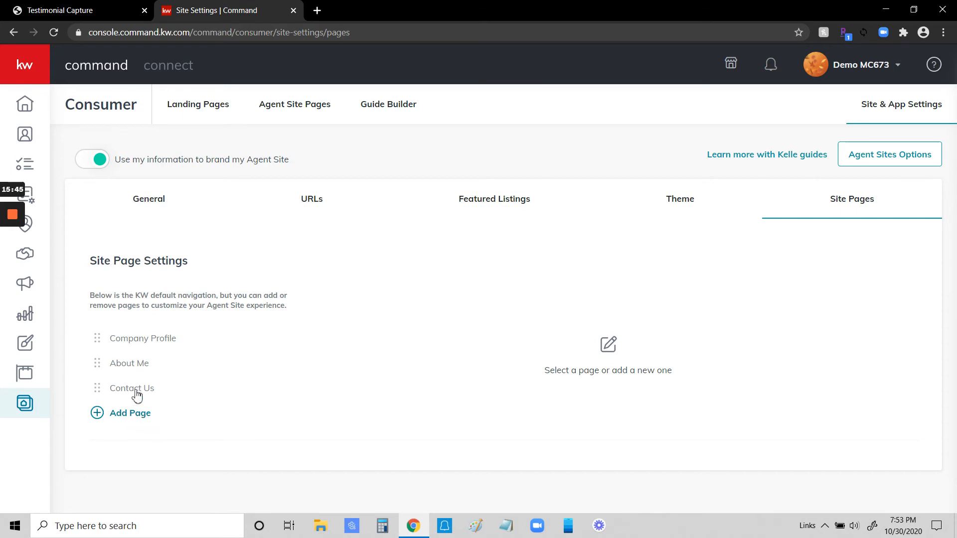
{"action": "left_click", "coordinate": [122, 419]}
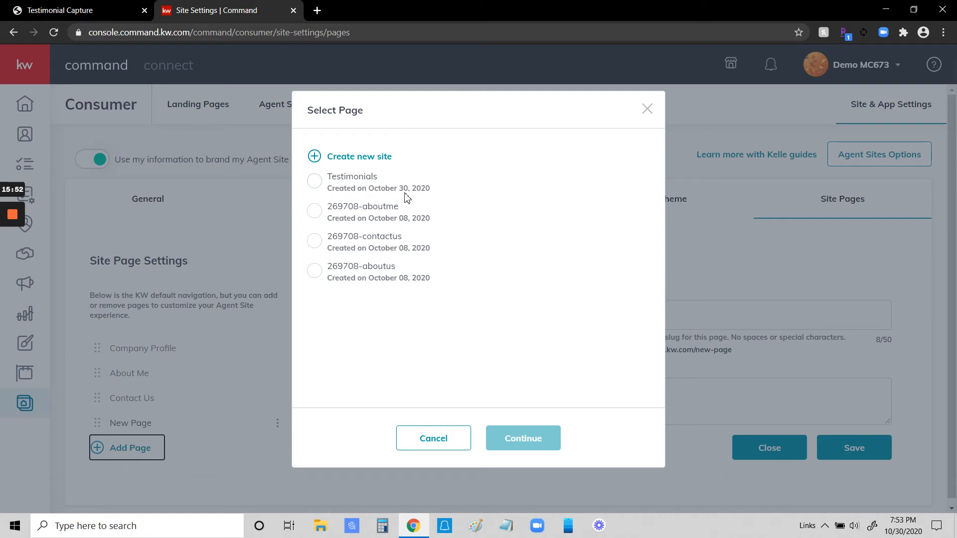
{"action": "left_click", "coordinate": [316, 182]}
{"action": "left_click", "coordinate": [523, 431]}
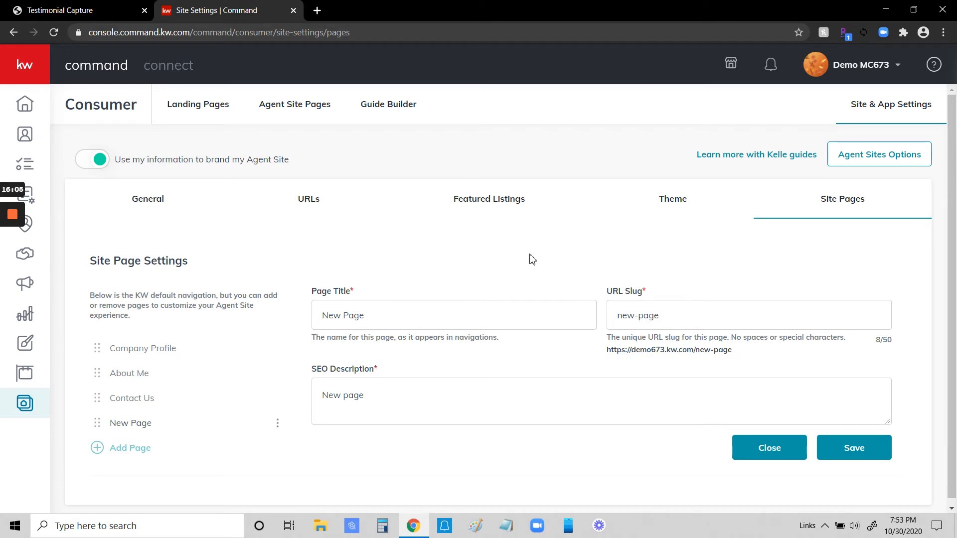
Step: Set the new site page's title to "Testimonials"
{"action": "left_click_drag", "start_coordinate": [375, 314], "coordinate": [310, 309]}
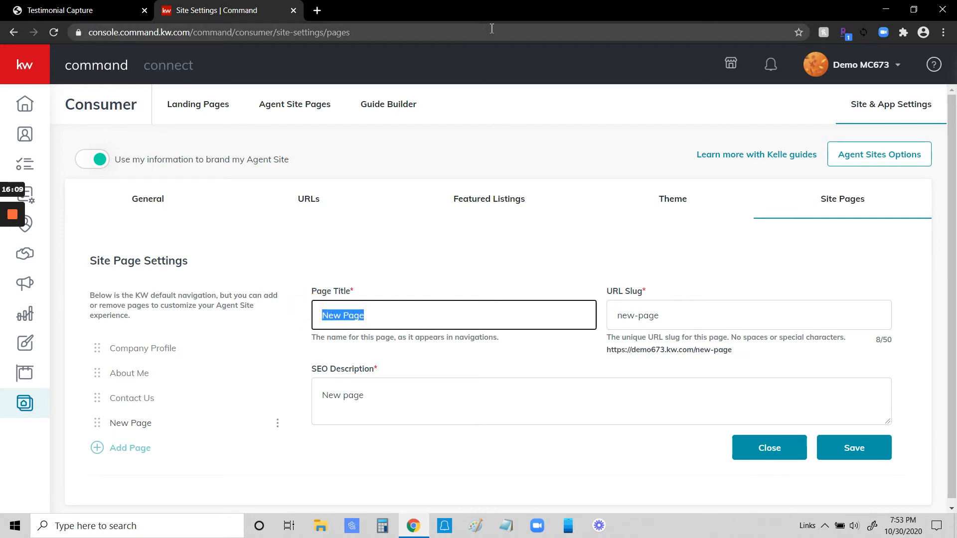
{"action": "type", "text": "Testimonial"}
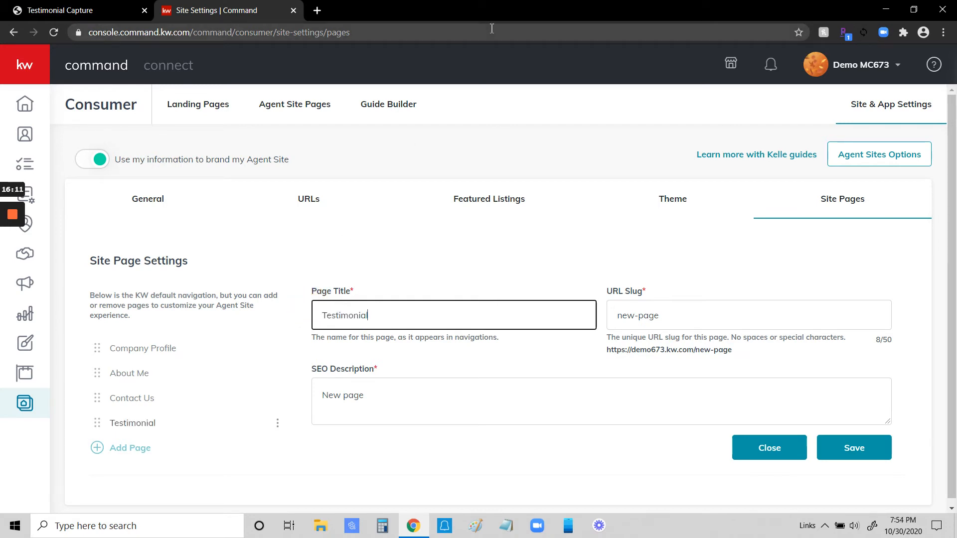
{"action": "type", "text": "s"}
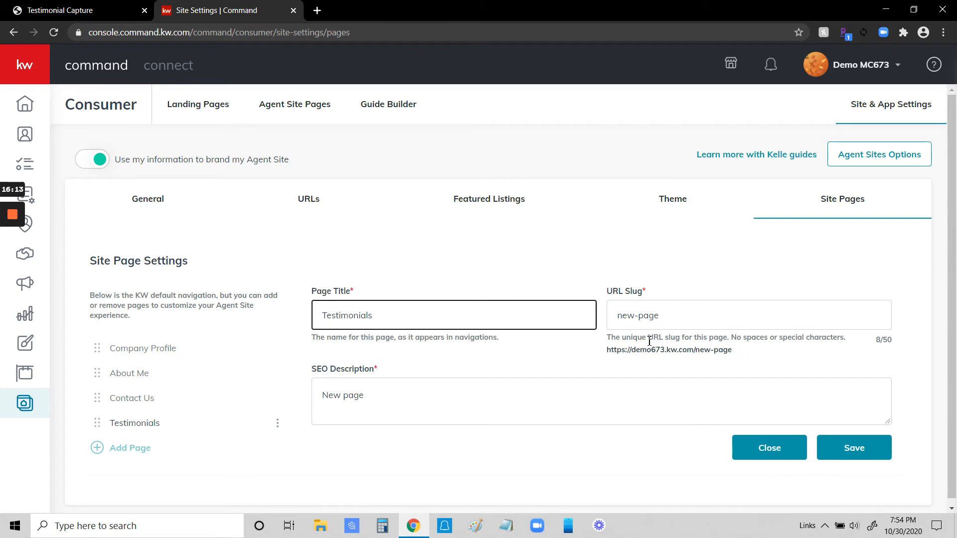
{"action": "left_click", "coordinate": [698, 351]}
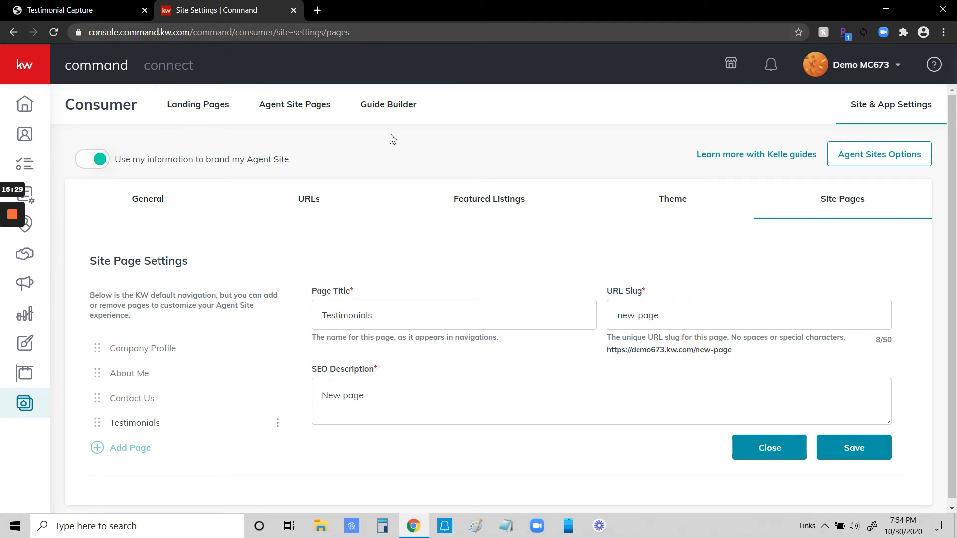
Step: Set the page's URL slug to "testimonials"
{"action": "left_click_drag", "start_coordinate": [610, 317], "coordinate": [684, 304]}
{"action": "type", "text": "tesimoni"}
{"action": "key", "text": "BackSpace"}
{"action": "key", "text": "BackSpace"}
{"action": "key", "text": "BackSpace"}
{"action": "key", "text": "BackSpace"}
{"action": "key", "text": "BackSpace"}
{"action": "key", "text": "BackSpace"}
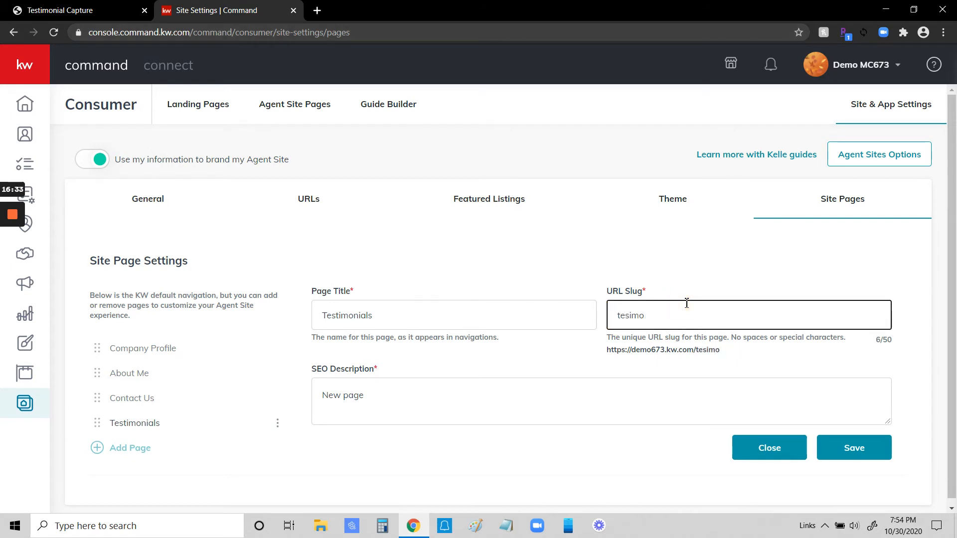
{"action": "type", "text": "stin"}
{"action": "type", "text": "monials"}
Step: Write the SEO description "See what buyers and sellers are saying about" the agent's full name "from Keller Williams Realty Partners." and save the page settings
{"action": "left_click", "coordinate": [335, 386]}
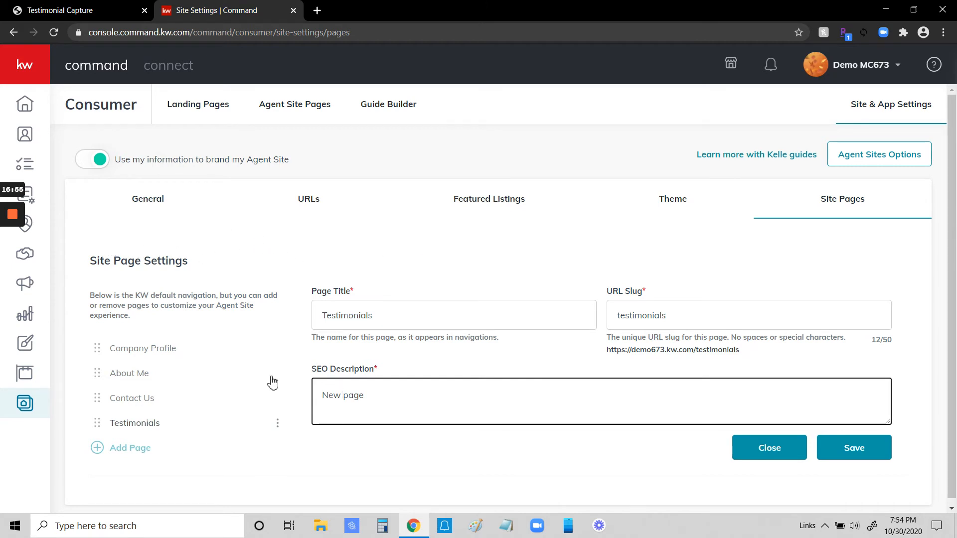
{"action": "left_click_drag", "start_coordinate": [320, 395], "coordinate": [381, 396]}
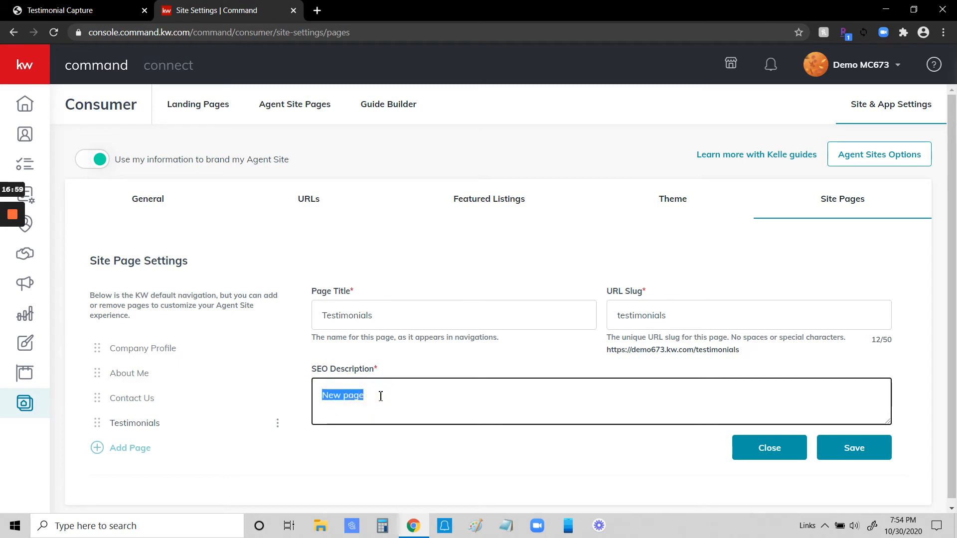
{"action": "type", "text": "S"}
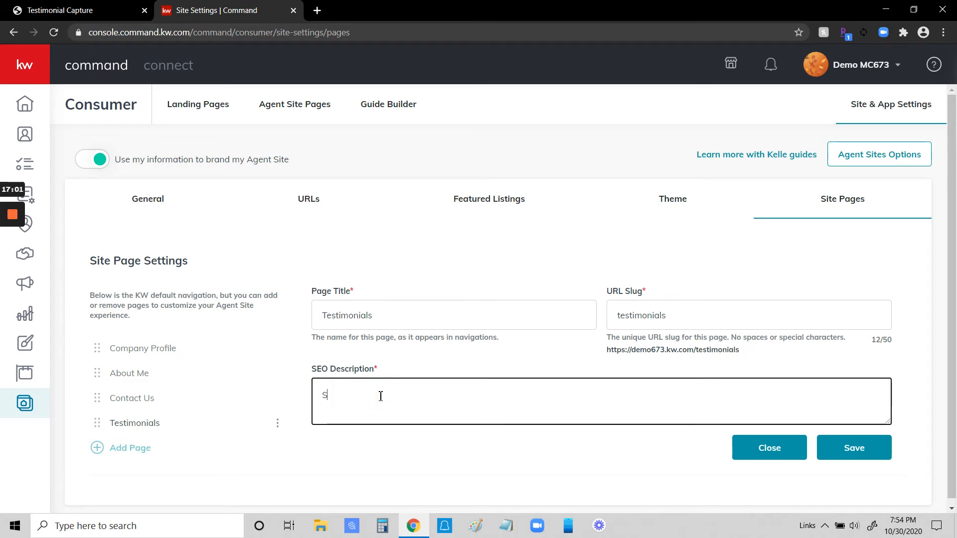
{"action": "type", "text": "ee what clients ar"}
{"action": "key", "text": "BackSpace"}
{"action": "key", "text": "BackSpace"}
{"action": "key", "text": "BackSpace"}
{"action": "key", "text": "BackSpace"}
{"action": "key", "text": "BackSpace"}
{"action": "type", "text": "buyers and sellers are say"}
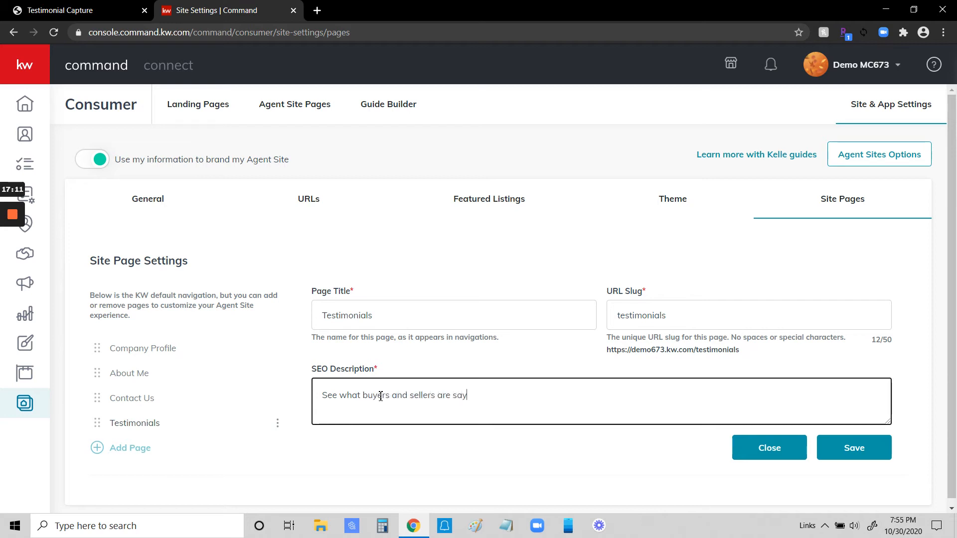
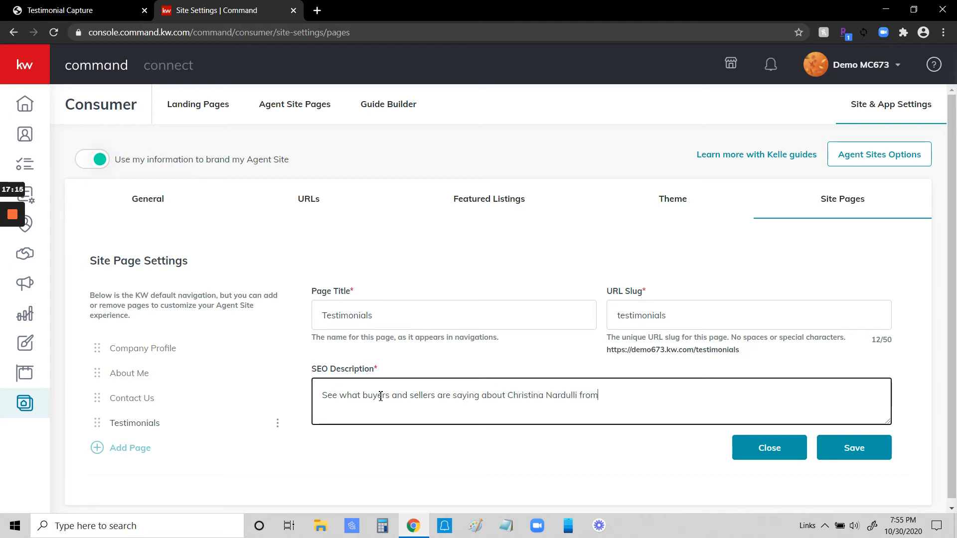
{"action": "type", "text": "Eller"}
{"action": "key", "text": "BackSpace"}
{"action": "key", "text": "BackSpace"}
{"action": "key", "text": "BackSpace"}
{"action": "key", "text": "BackSpace"}
{"action": "key", "text": "BackSpace"}
{"action": "type", "text": "e"}
{"action": "key", "text": "BackSpace"}
{"action": "key", "text": "BackSpace"}
{"action": "type", "text": "eller Williams Realty Par"}
{"action": "type", "text": "tners."}
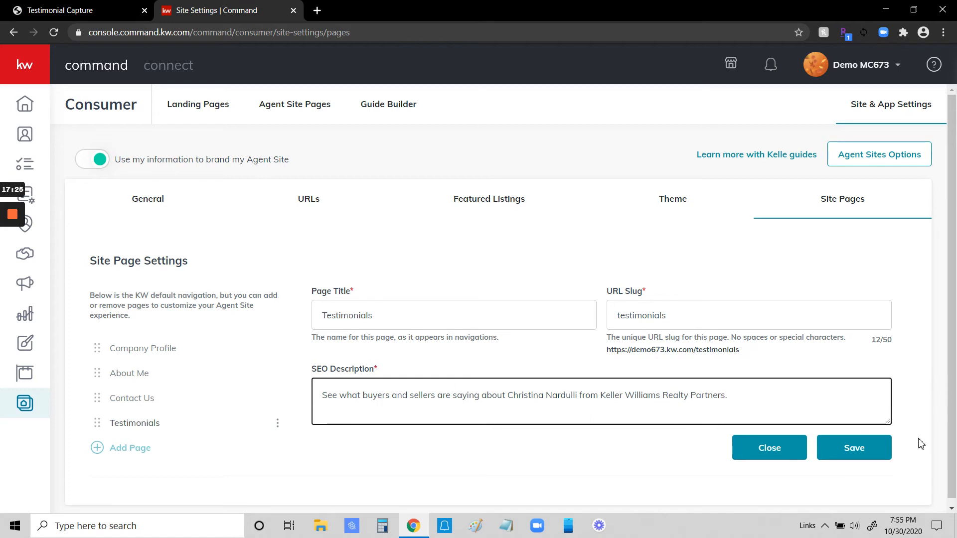
{"action": "left_click", "coordinate": [856, 445]}
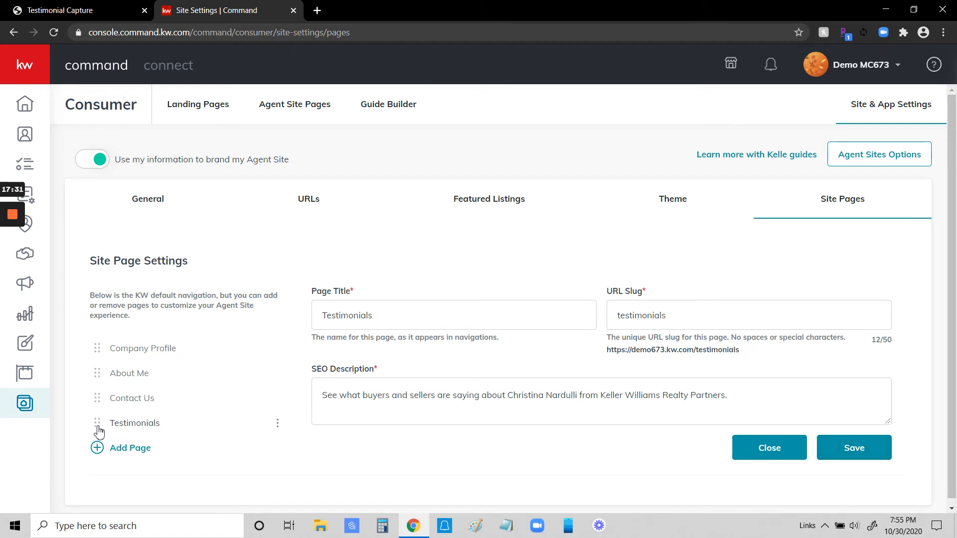
{"action": "mouse_move", "coordinate": [98, 428]}
{"action": "left_mouse_down"}
{"action": "mouse_move", "coordinate": [95, 346]}
{"action": "mouse_move", "coordinate": [97, 423]}
{"action": "left_mouse_up"}
Step: View the Testimonials page on the live agent site, accept its cookies, and close the site
{"action": "left_click", "coordinate": [300, 109]}
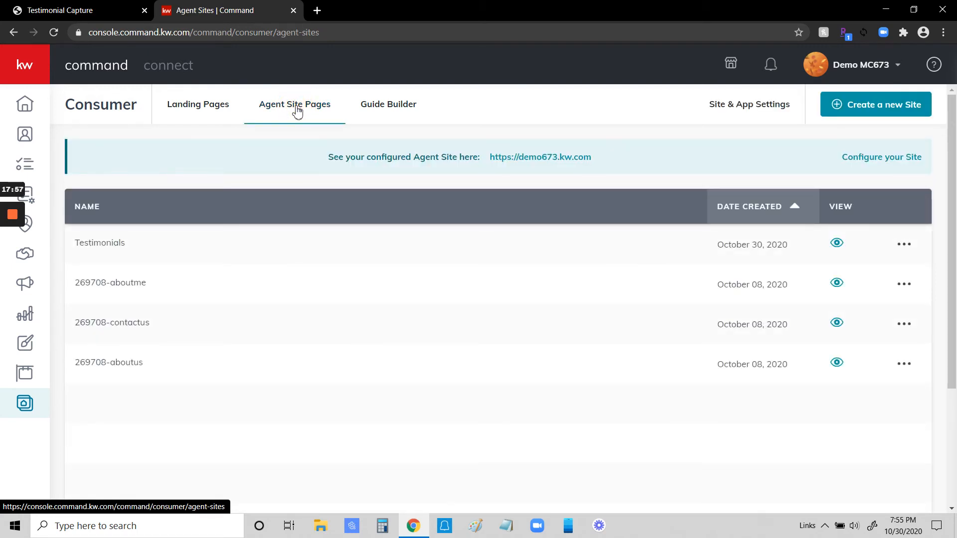
{"action": "left_click", "coordinate": [551, 159]}
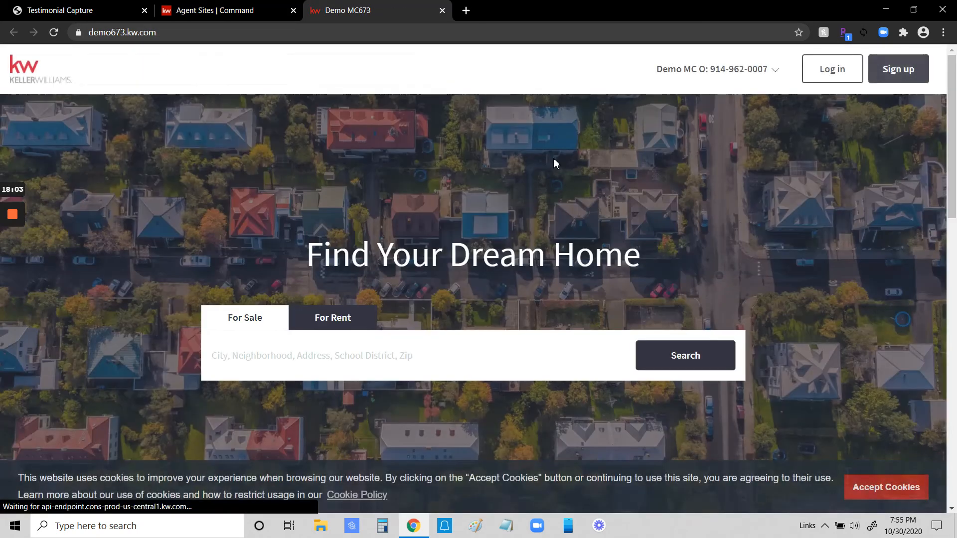
{"action": "left_click", "coordinate": [755, 72]}
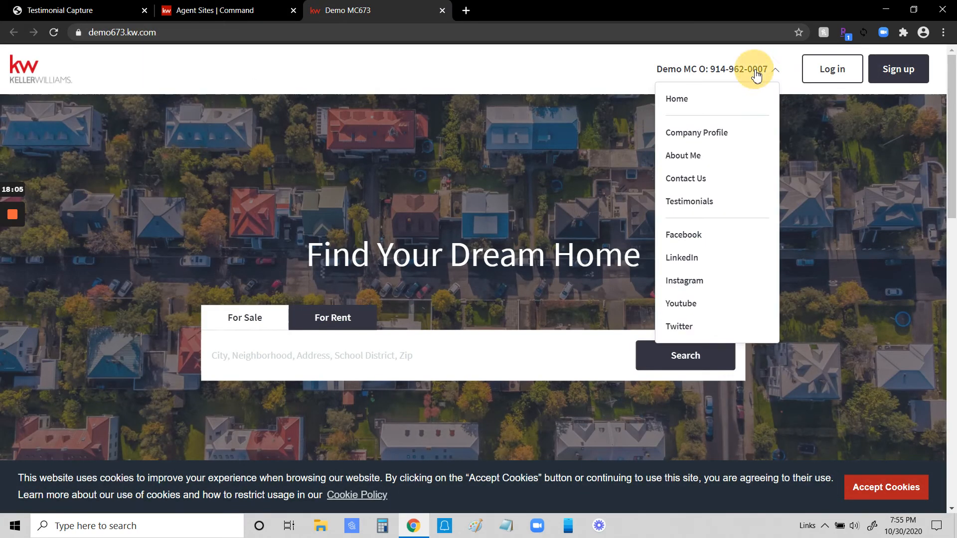
{"action": "left_click", "coordinate": [692, 204]}
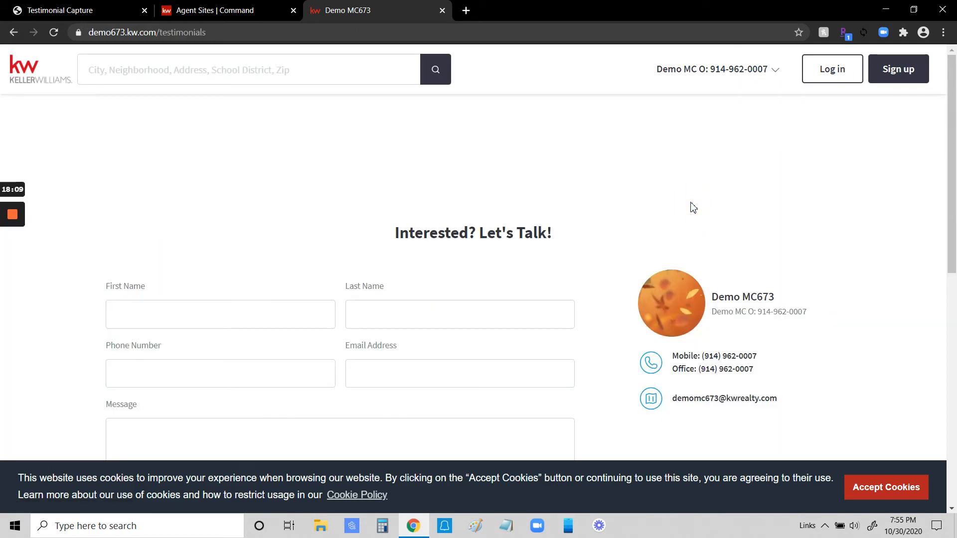
{"action": "left_click", "coordinate": [903, 488]}
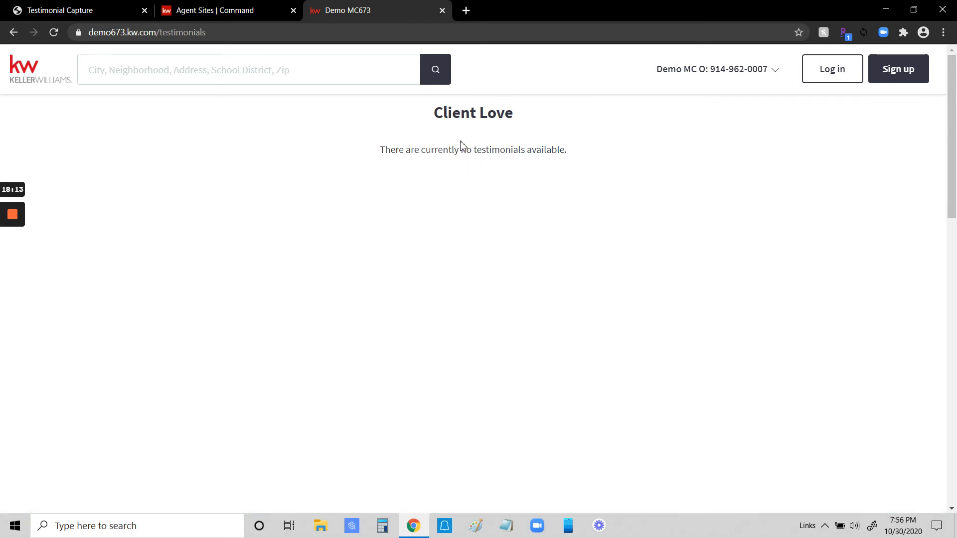
{"action": "left_click", "coordinate": [441, 11]}
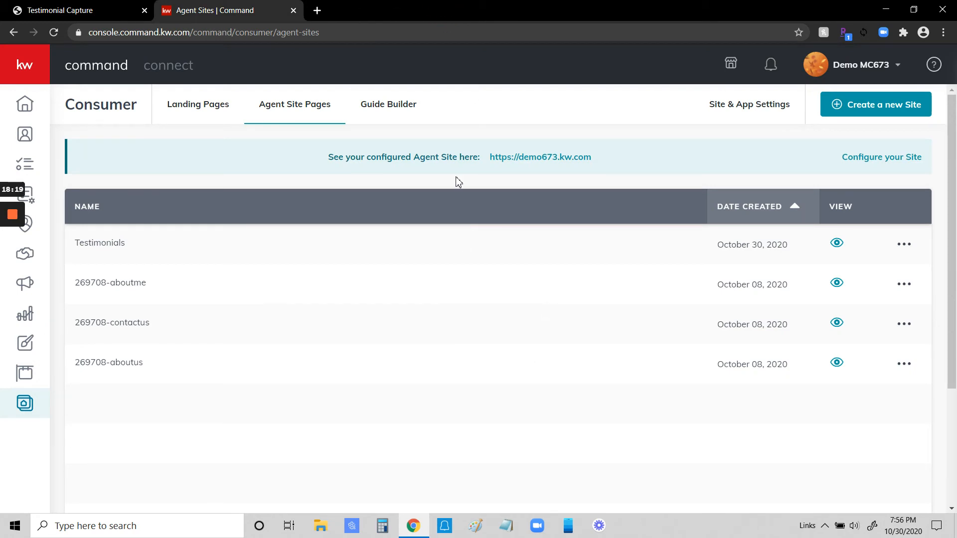
Step: Check the available actions for the Testimonials site page and return to the published Testimonial Capture form
{"action": "left_click", "coordinate": [904, 245]}
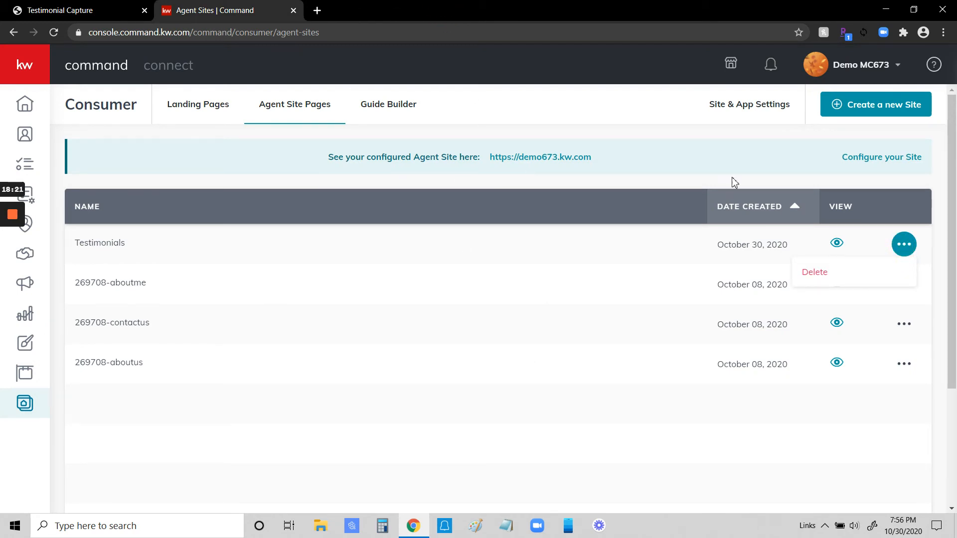
{"action": "left_click", "coordinate": [644, 119]}
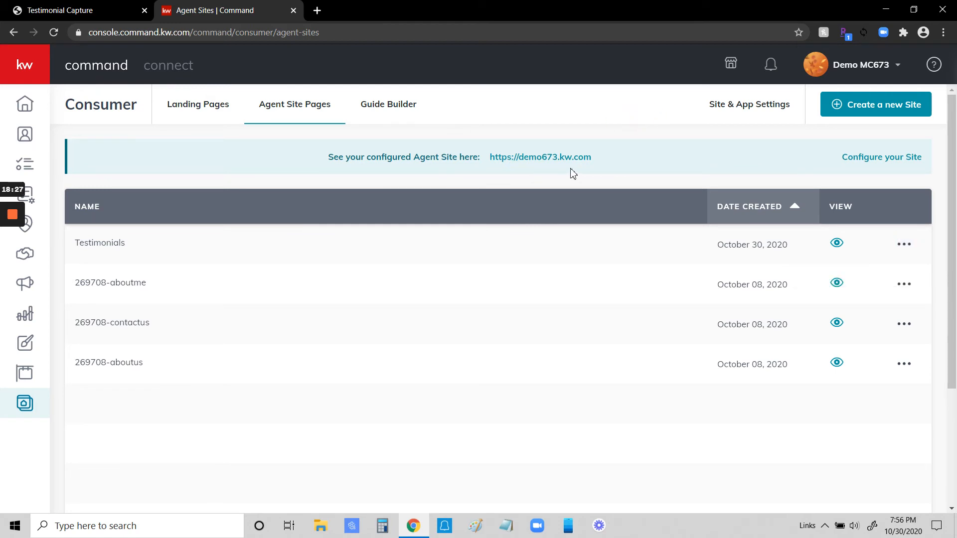
{"action": "left_click", "coordinate": [95, 13]}
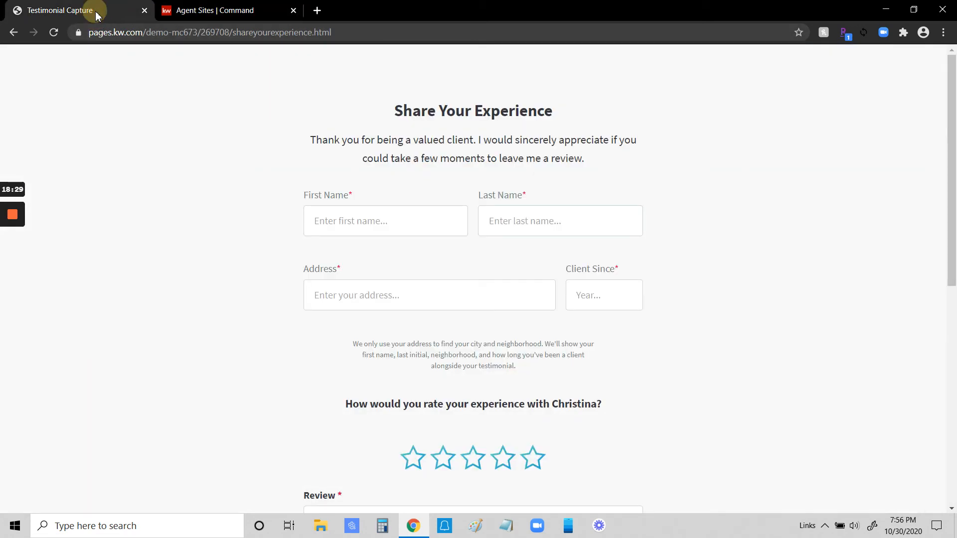
{"action": "left_click", "coordinate": [345, 213]}
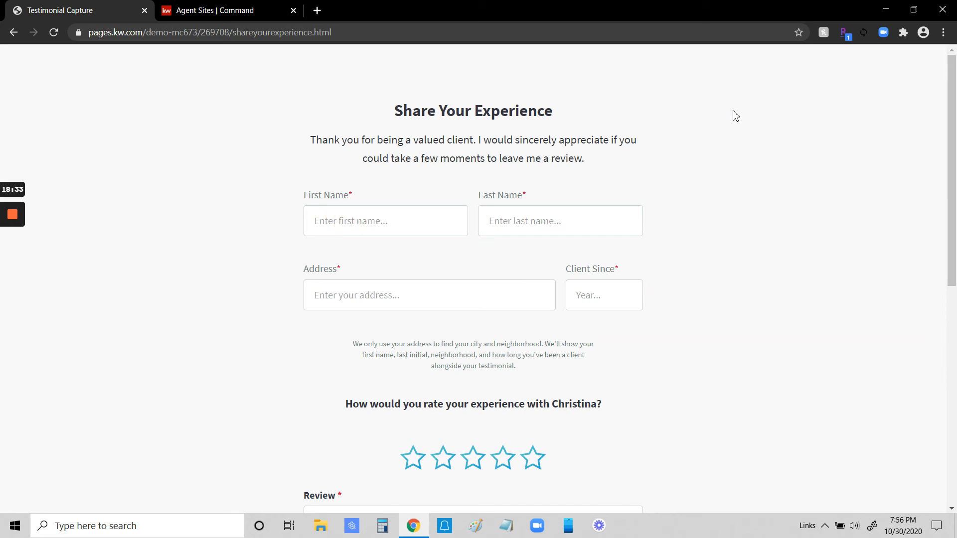
Step: Fill in the client's first name, last name and full address on the Share Your Experience form
{"action": "type", "text": "Mickey"}
{"action": "key", "text": "Tab"}
{"action": "type", "text": "Moun"}
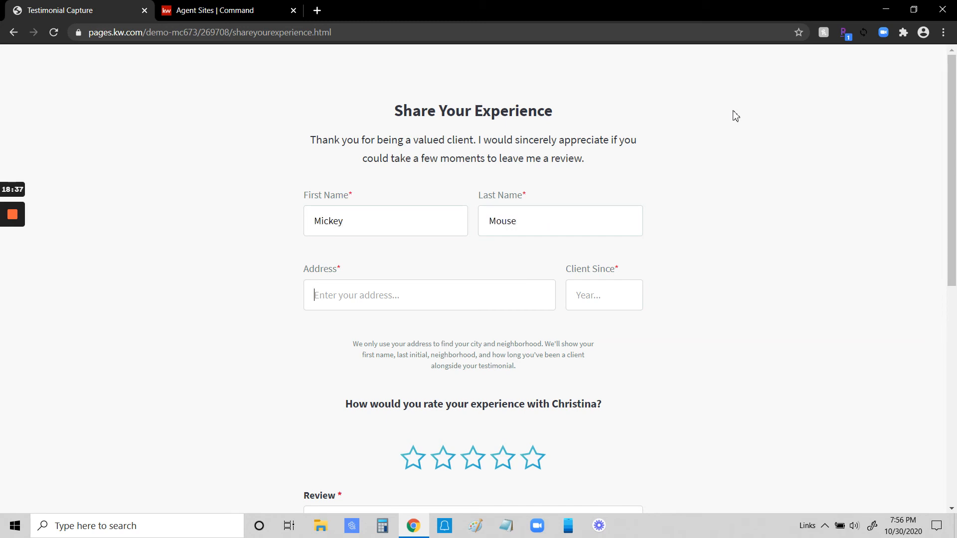
{"action": "type", "text": "123 Main Stre"}
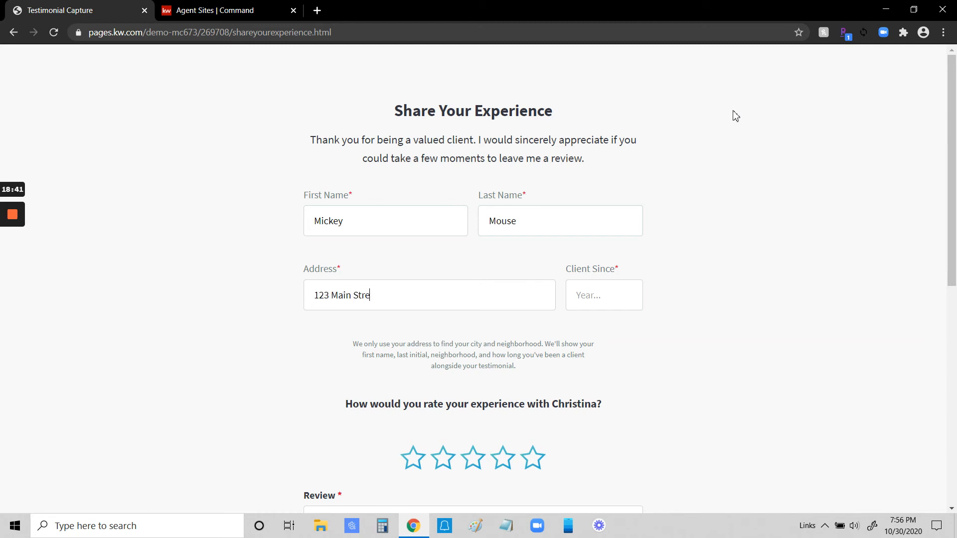
{"action": "type", "text": "et, YOrk"}
{"action": "type", "text": "krk"}
{"action": "type", "text": "orktow"}
{"action": "type", "text": "n Heigh"}
{"action": "type", "text": "ts, NY"}
Step: Set Client Since to 1990 and give the agent a five-star rating
{"action": "left_click", "coordinate": [623, 295]}
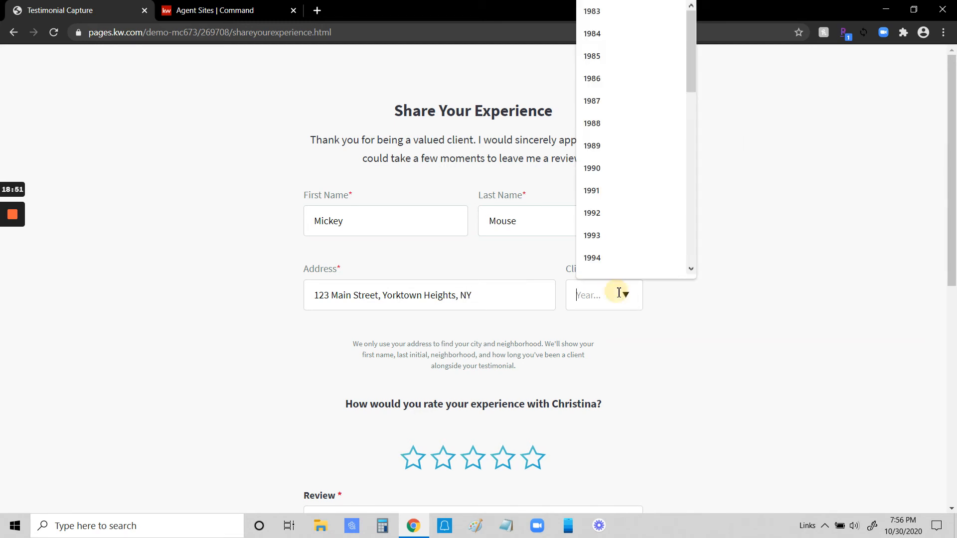
{"action": "left_click", "coordinate": [595, 169]}
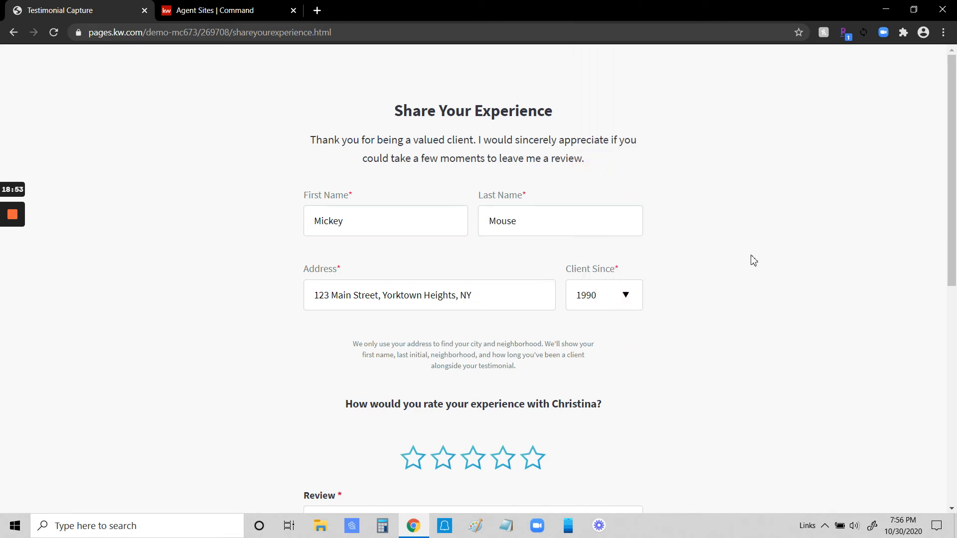
{"action": "scroll", "coordinate": [812, 304], "scroll_direction": "down", "scroll_amount": 3}
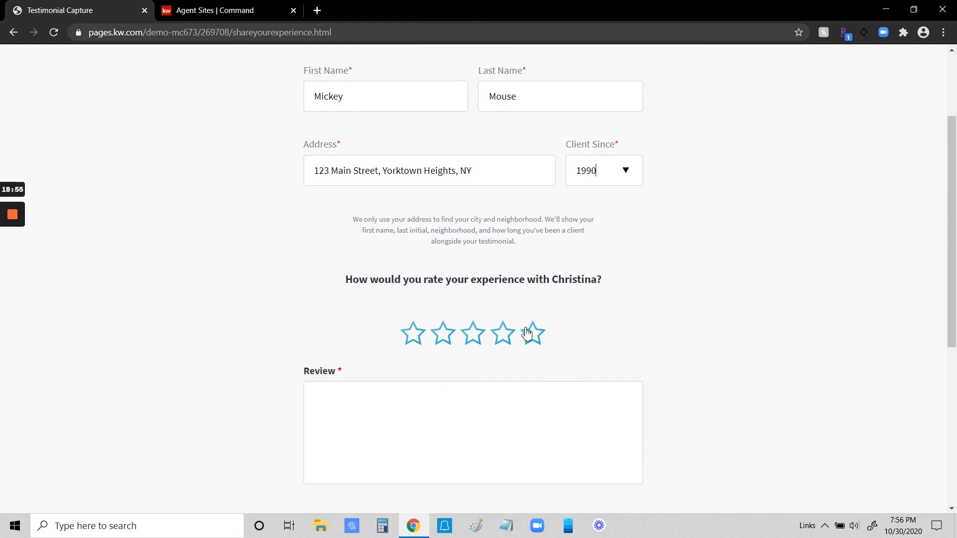
{"action": "left_click", "coordinate": [533, 334]}
Step: Write the review as the agent's first name followed by "was an amazing agent!"
{"action": "left_click", "coordinate": [339, 397]}
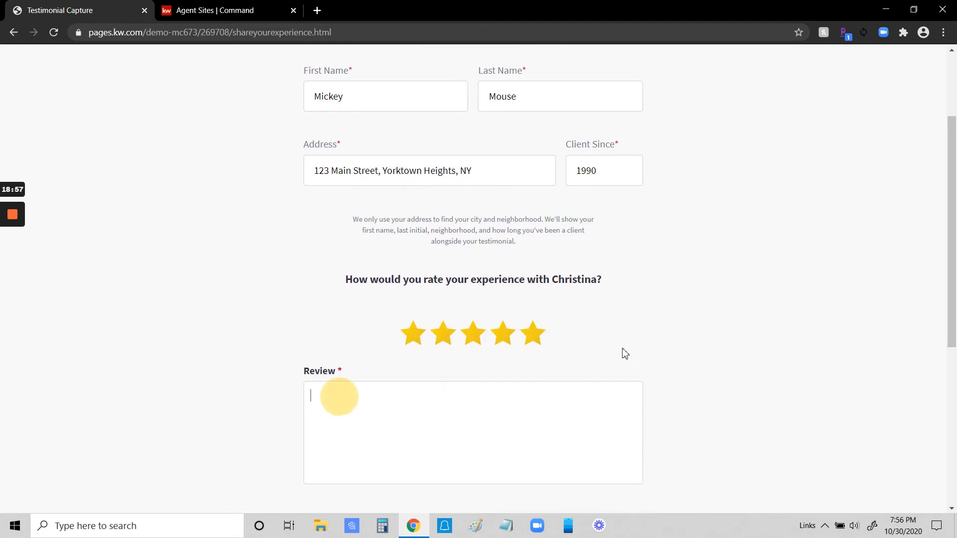
{"action": "type", "text": "Christina was an amazing agent!"}
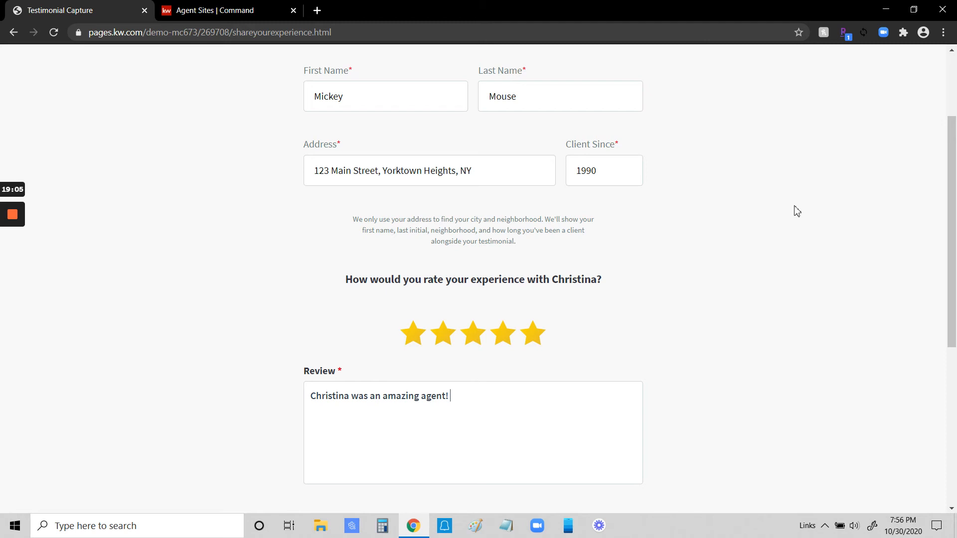
Step: Preview the completed testimonial and submit it
{"action": "scroll", "coordinate": [675, 305], "scroll_direction": "up", "scroll_amount": 2}
{"action": "scroll", "coordinate": [674, 305], "scroll_direction": "down", "scroll_amount": 2}
{"action": "scroll", "coordinate": [678, 305], "scroll_direction": "down", "scroll_amount": 4}
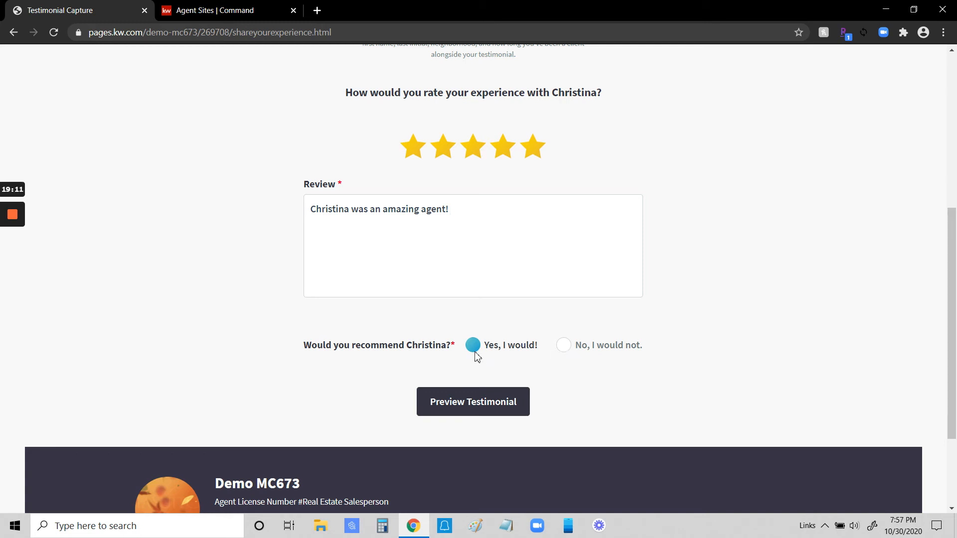
{"action": "left_click", "coordinate": [475, 406]}
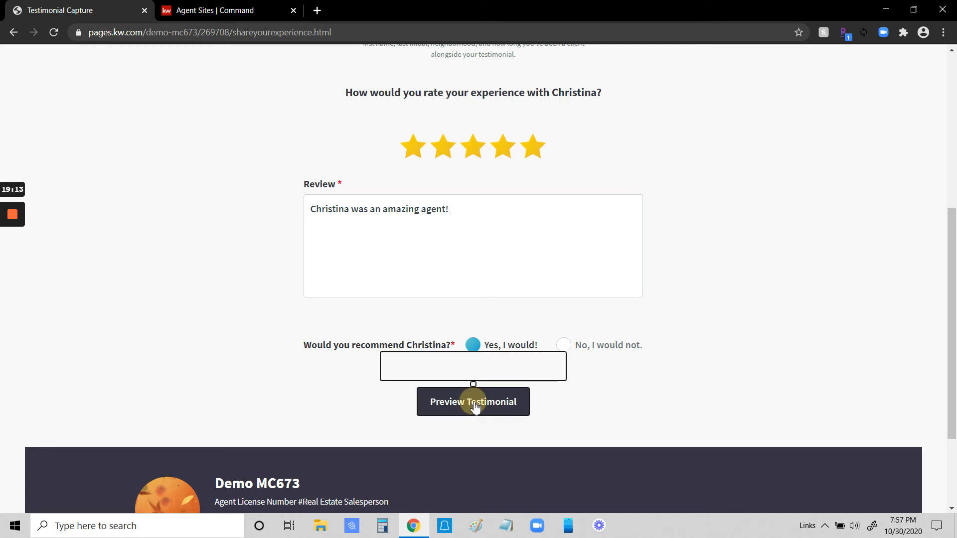
{"action": "scroll", "coordinate": [679, 153], "scroll_direction": "up", "scroll_amount": 1}
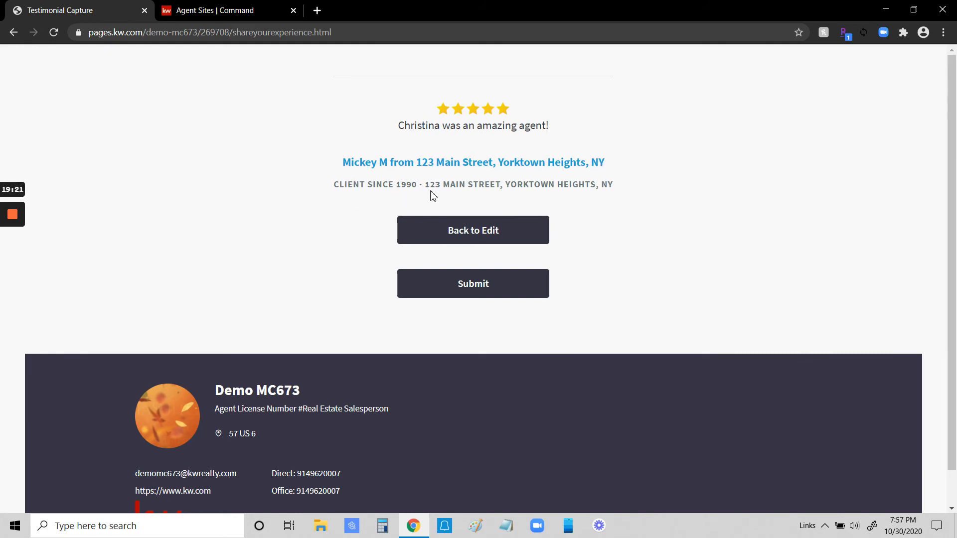
{"action": "left_click", "coordinate": [479, 288]}
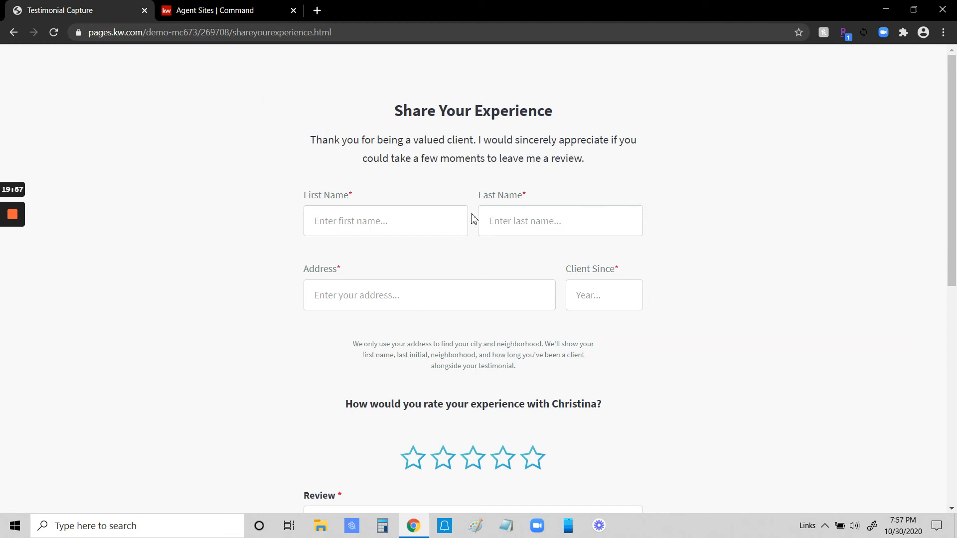
Step: Search the web in a new tab for "zillow" plus the agent's full name and open the reviews on the agent's Zillow profile
{"action": "left_click", "coordinate": [317, 10]}
{"action": "key", "text": "Return"}
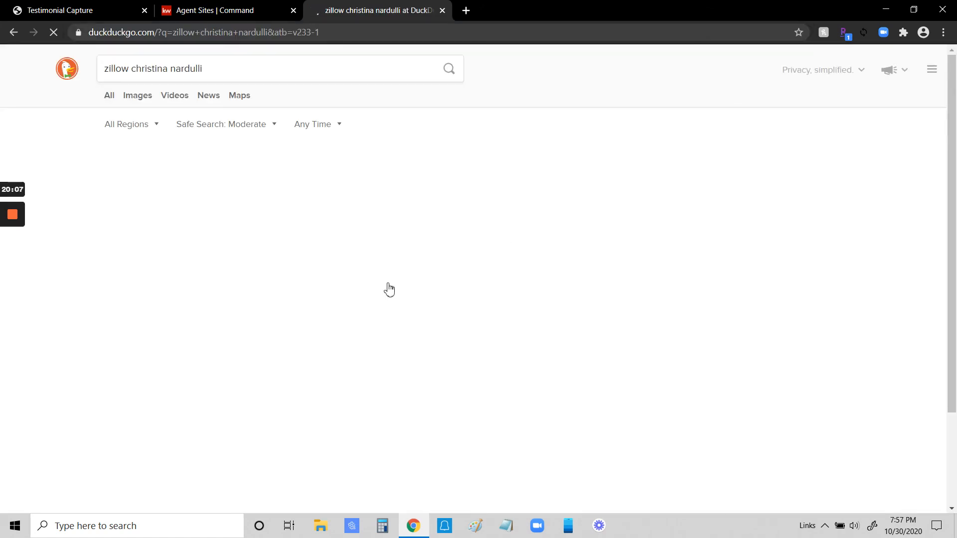
{"action": "scroll", "coordinate": [319, 358], "scroll_direction": "down", "scroll_amount": 2}
{"action": "left_click", "coordinate": [236, 338]}
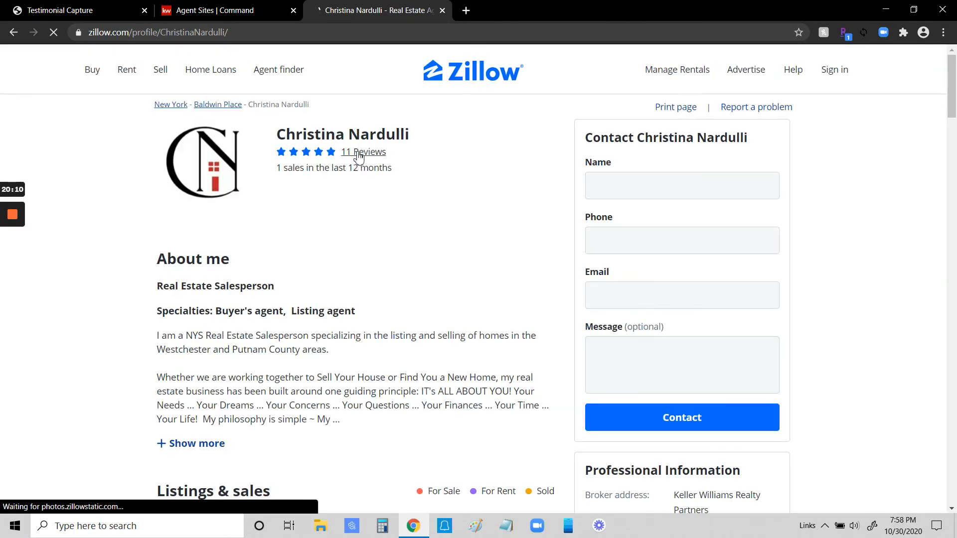
{"action": "left_click", "coordinate": [359, 151]}
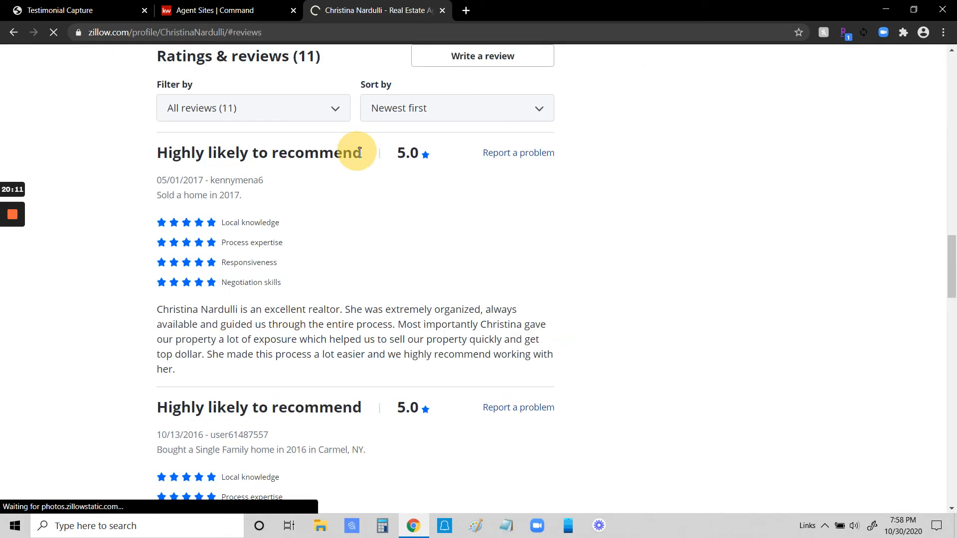
Step: Copy the text of the newest Zillow review into the testimonial form's Review field and give a five-star rating
{"action": "scroll", "coordinate": [462, 316], "scroll_direction": "down", "scroll_amount": 1}
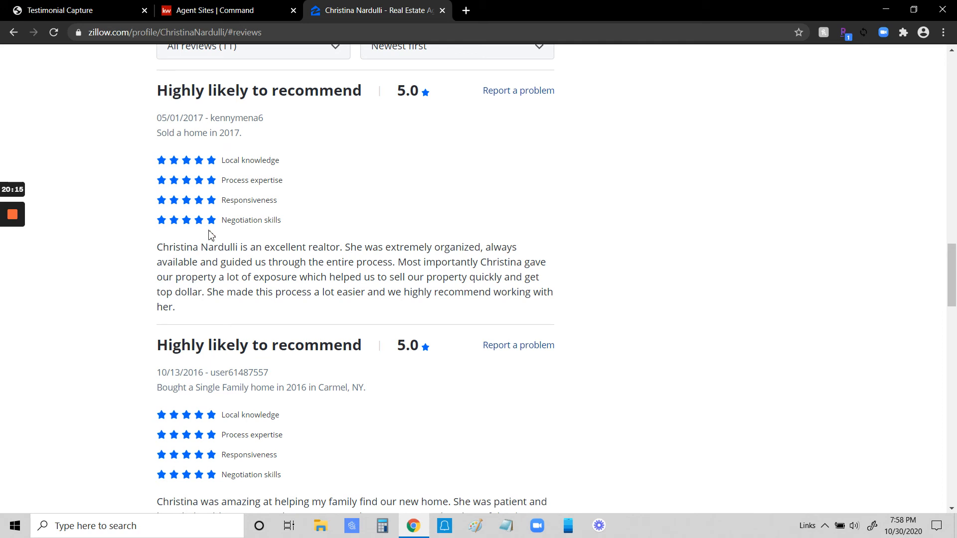
{"action": "left_click_drag", "start_coordinate": [161, 247], "coordinate": [334, 306]}
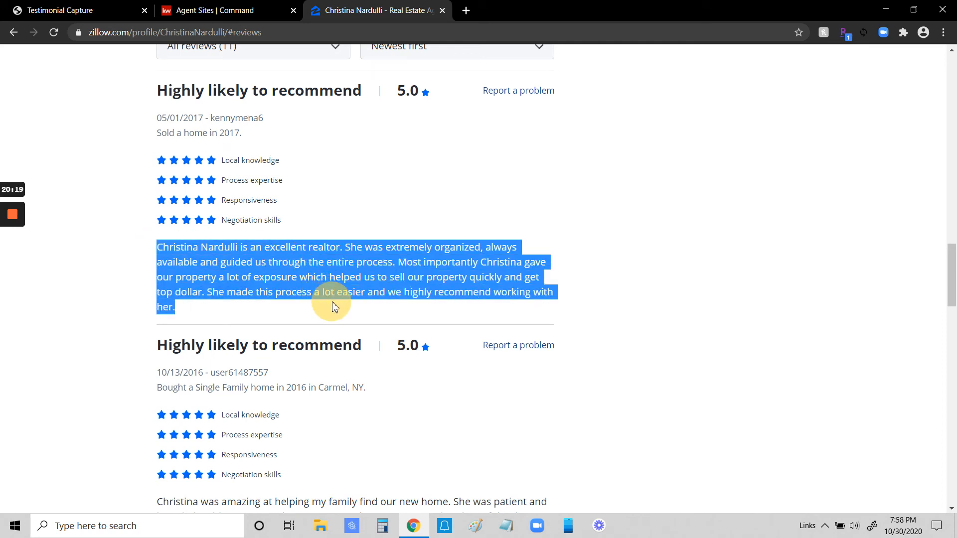
{"action": "right_click", "coordinate": [341, 250]}
{"action": "left_click", "coordinate": [349, 258]}
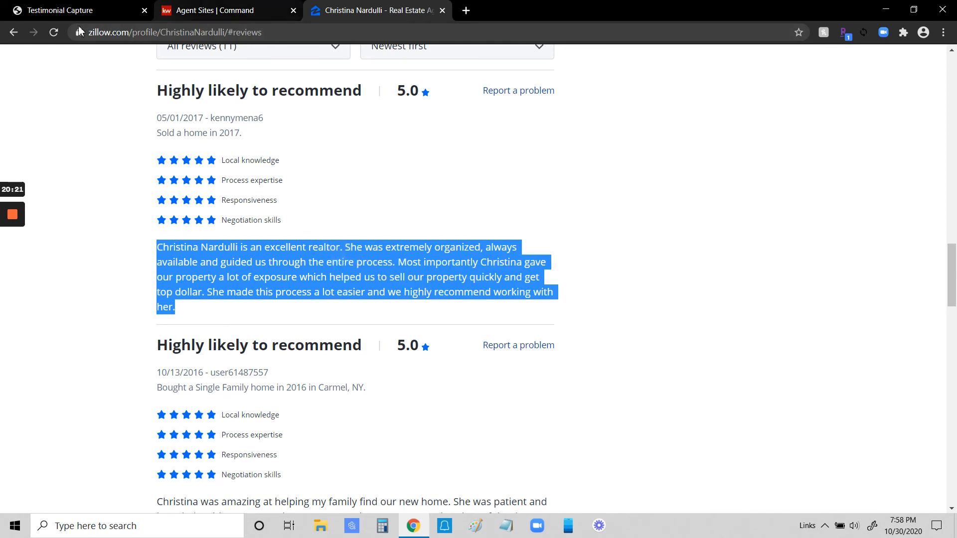
{"action": "left_click", "coordinate": [74, 10]}
{"action": "scroll", "coordinate": [317, 347], "scroll_direction": "down", "scroll_amount": 4}
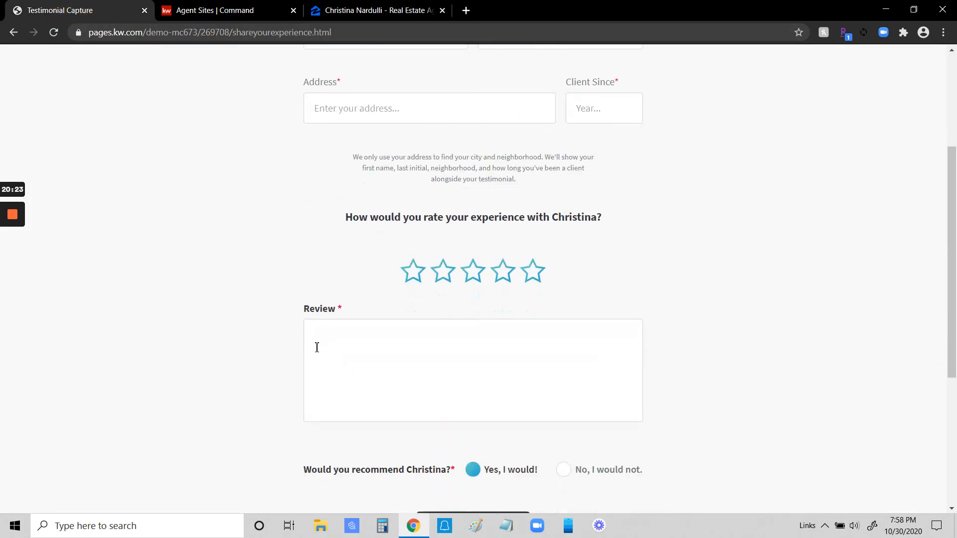
{"action": "right_click", "coordinate": [317, 348]}
{"action": "left_click", "coordinate": [360, 242]}
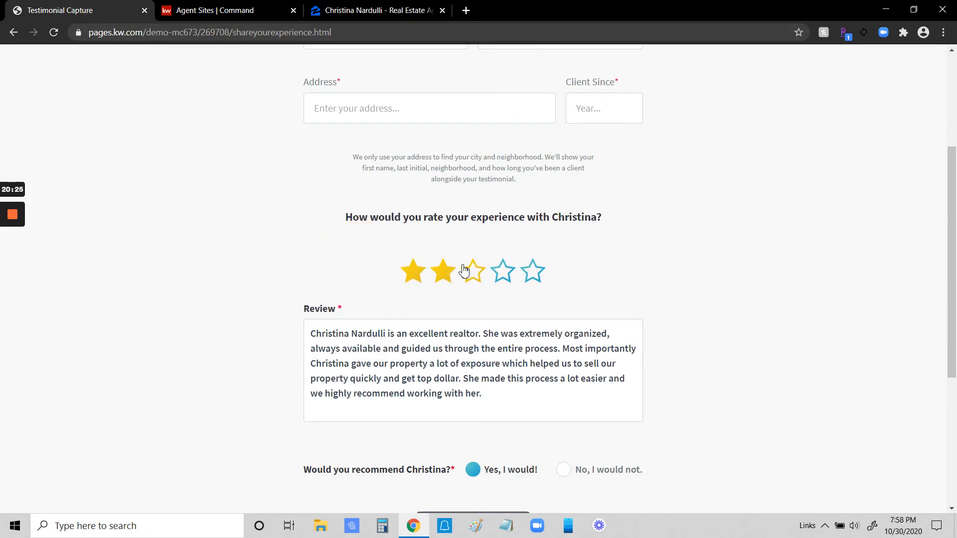
{"action": "left_click", "coordinate": [533, 274]}
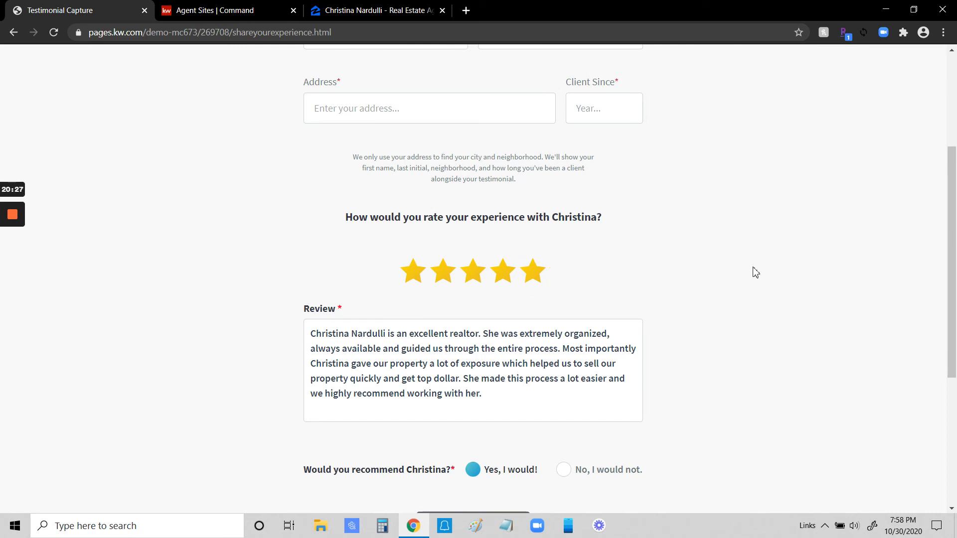
Step: Enter the second client's first name, last name and street address, and set Client Since to 1994
{"action": "scroll", "coordinate": [410, 203], "scroll_direction": "up", "scroll_amount": 4}
{"action": "left_click", "coordinate": [394, 209]}
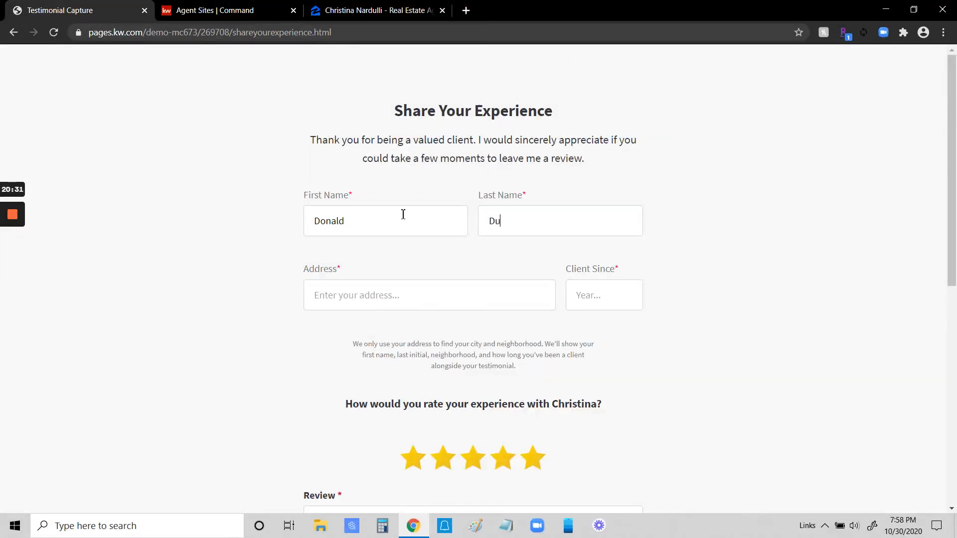
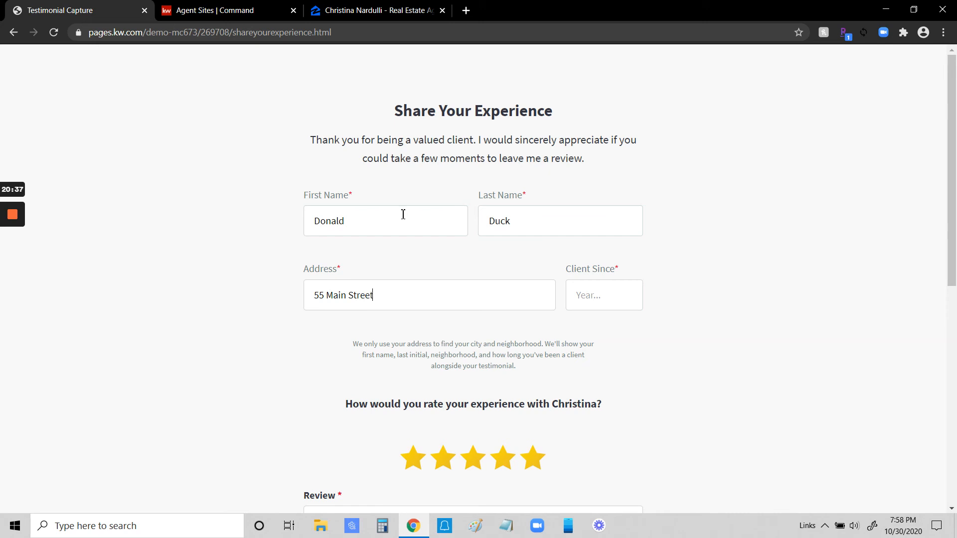
{"action": "left_click", "coordinate": [600, 303]}
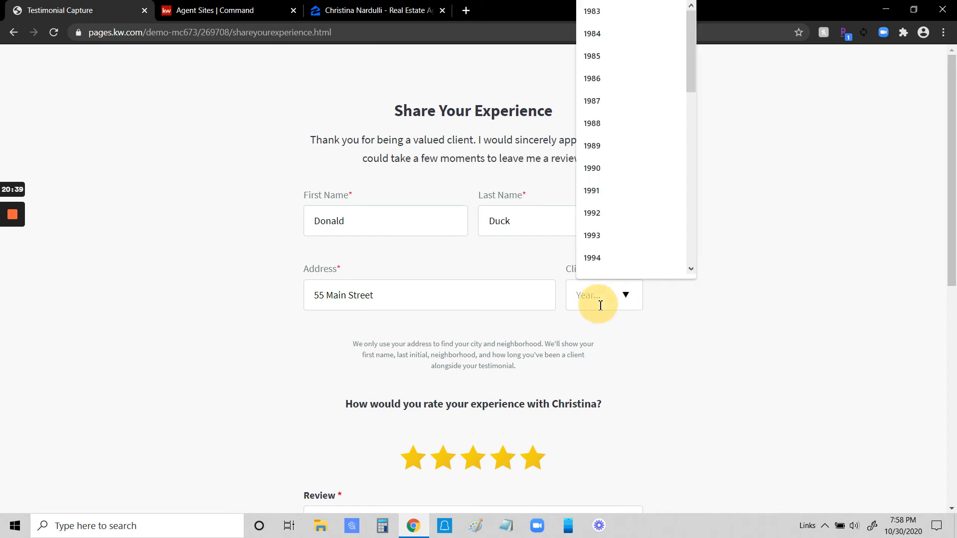
{"action": "left_click", "coordinate": [609, 259]}
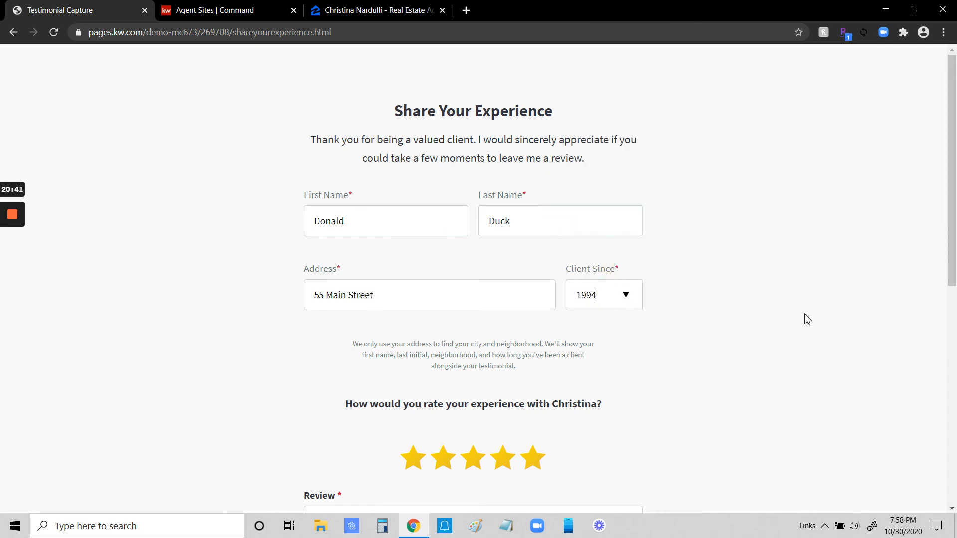
Step: Preview the testimonial containing the copied Zillow review and submit it
{"action": "scroll", "coordinate": [720, 332], "scroll_direction": "down", "scroll_amount": 2}
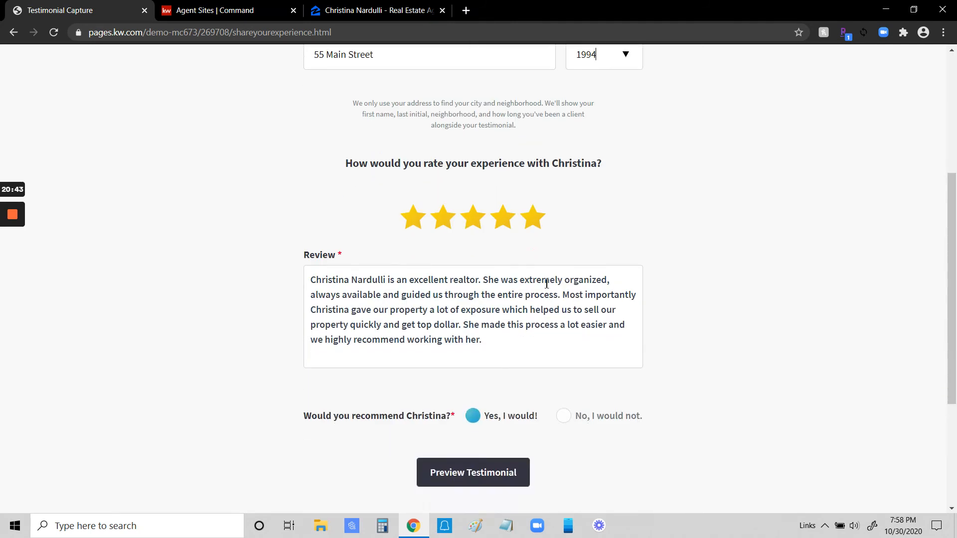
{"action": "left_click", "coordinate": [483, 468]}
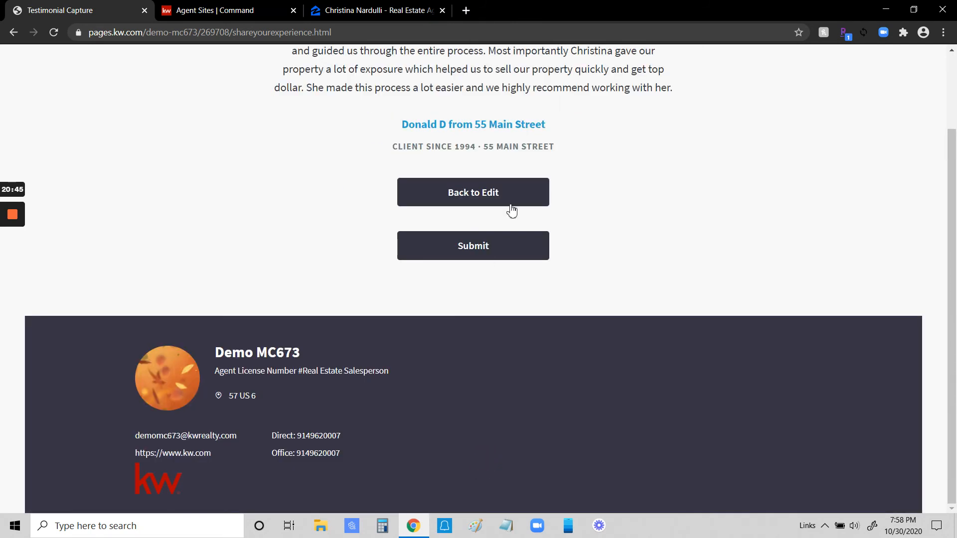
{"action": "left_click", "coordinate": [485, 247]}
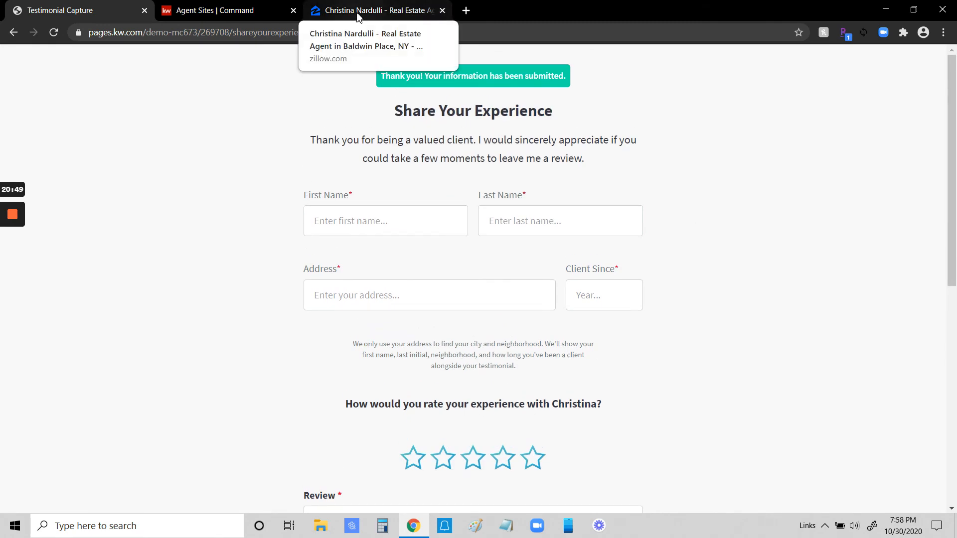
Step: Look over the agent's Zillow profile from the reviews up to the profile header, and close the site
{"action": "left_click", "coordinate": [412, 14]}
{"action": "scroll", "coordinate": [527, 189], "scroll_direction": "up", "scroll_amount": 20}
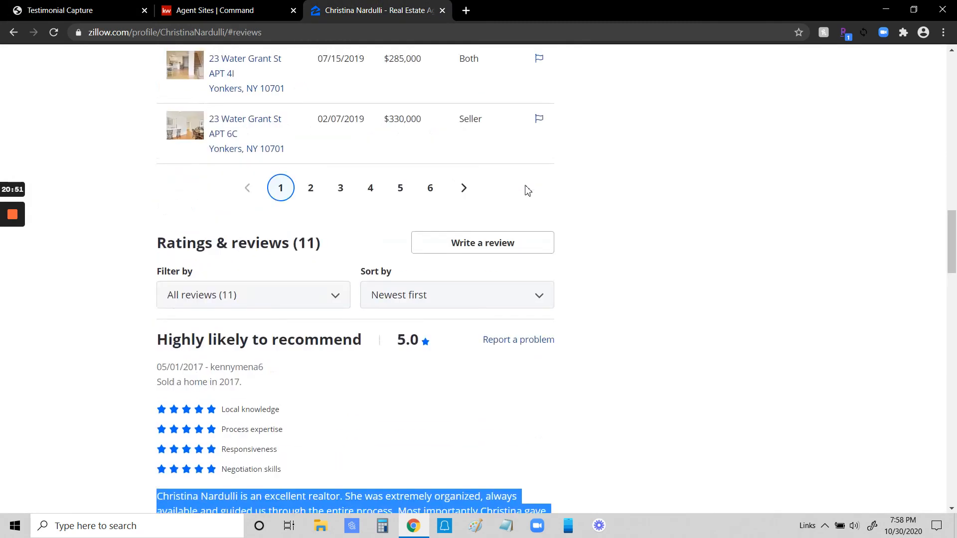
{"action": "scroll", "coordinate": [289, 175], "scroll_direction": "up", "scroll_amount": 4}
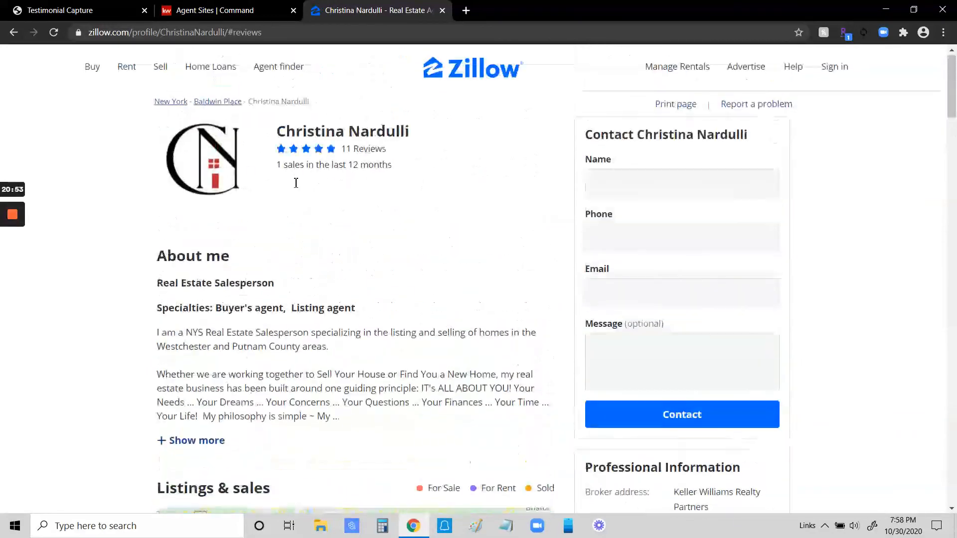
{"action": "left_click", "coordinate": [442, 10]}
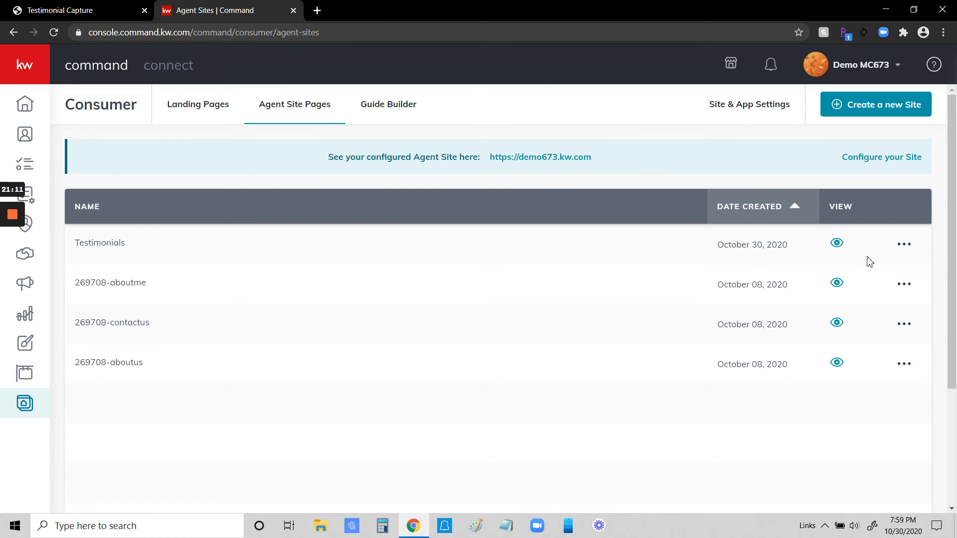
Step: Filter My Design Templates to agent site designs and open the Testimonials template for editing
{"action": "left_click", "coordinate": [911, 246]}
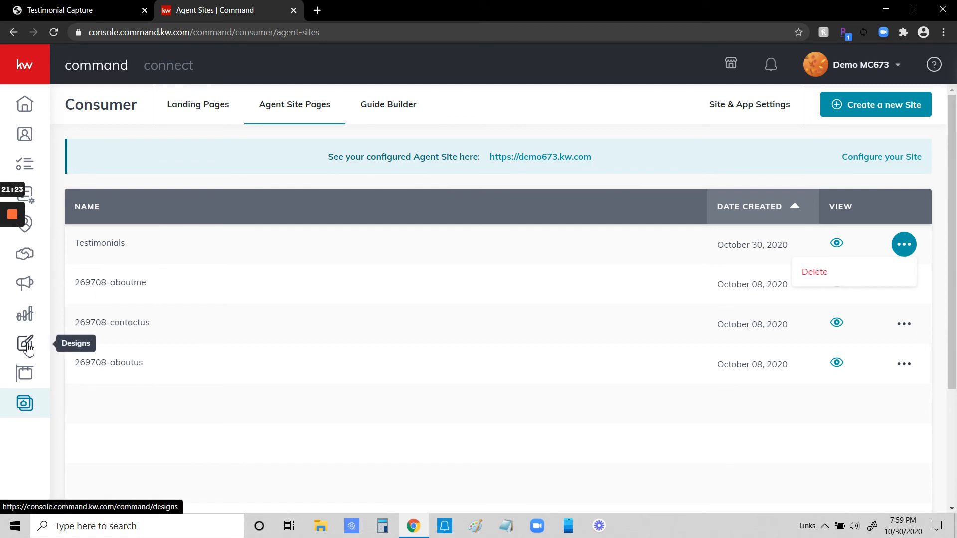
{"action": "left_click", "coordinate": [35, 70]}
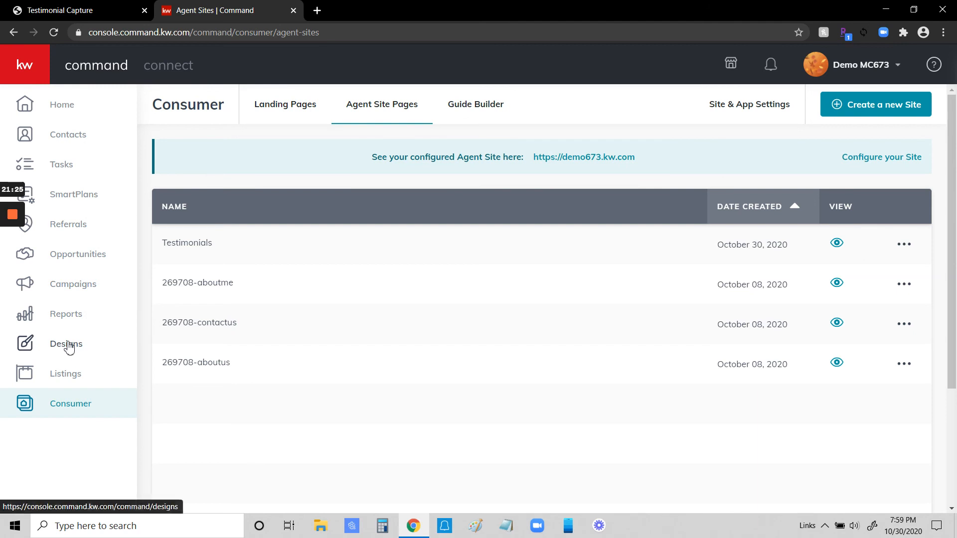
{"action": "left_click", "coordinate": [71, 349]}
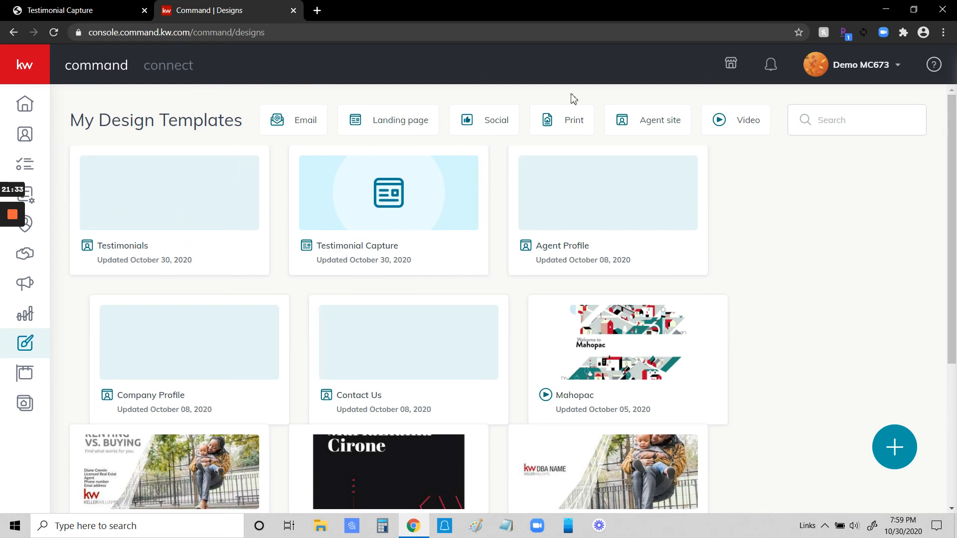
{"action": "left_click", "coordinate": [659, 122]}
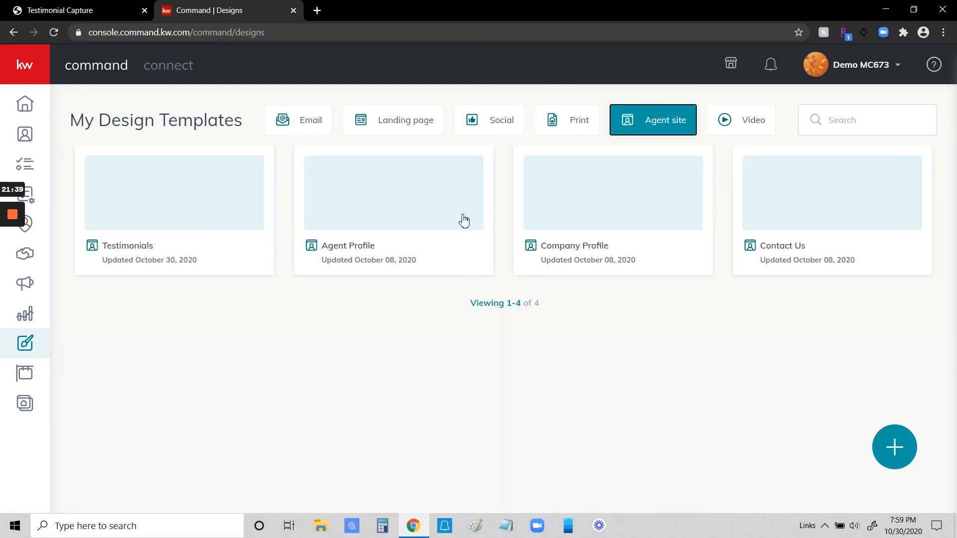
{"action": "left_click", "coordinate": [187, 186]}
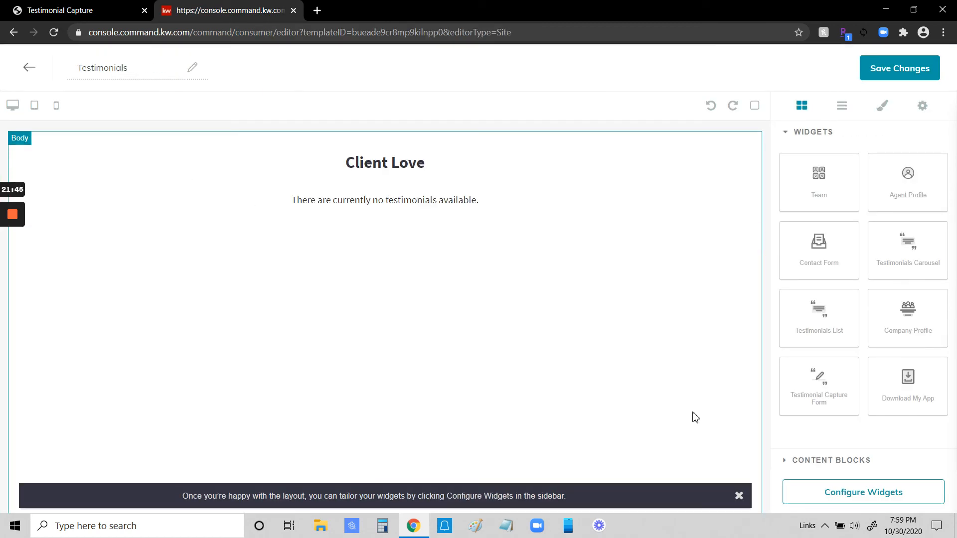
Step: Open the Testimonials List widget's configuration and review its client details and selected testimonials
{"action": "left_click", "coordinate": [739, 496]}
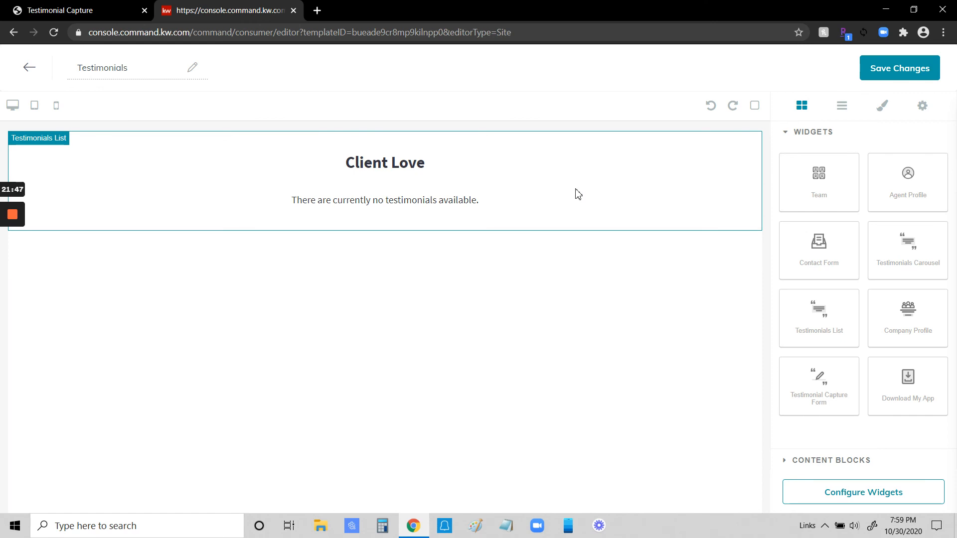
{"action": "left_click", "coordinate": [865, 493]}
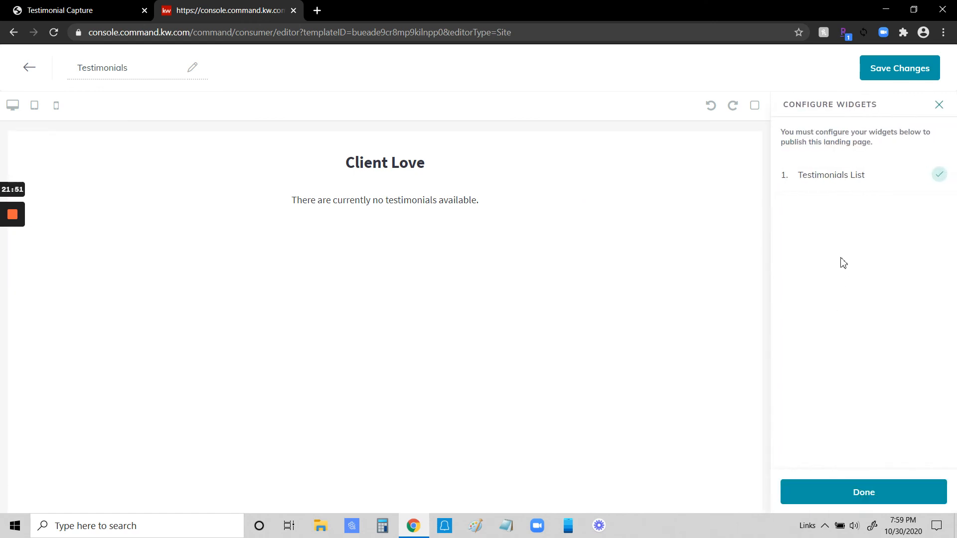
{"action": "left_click", "coordinate": [829, 179]}
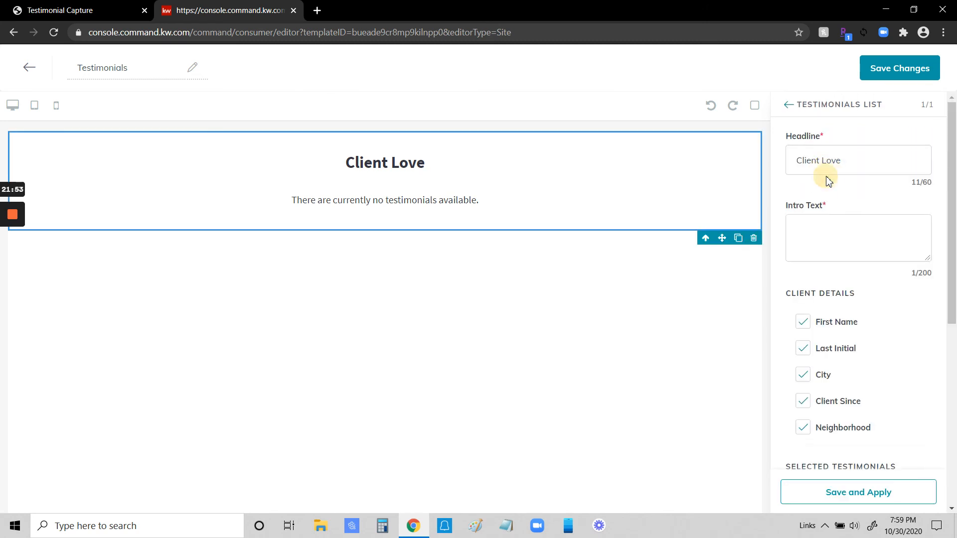
{"action": "scroll", "coordinate": [857, 348], "scroll_direction": "down", "scroll_amount": 4}
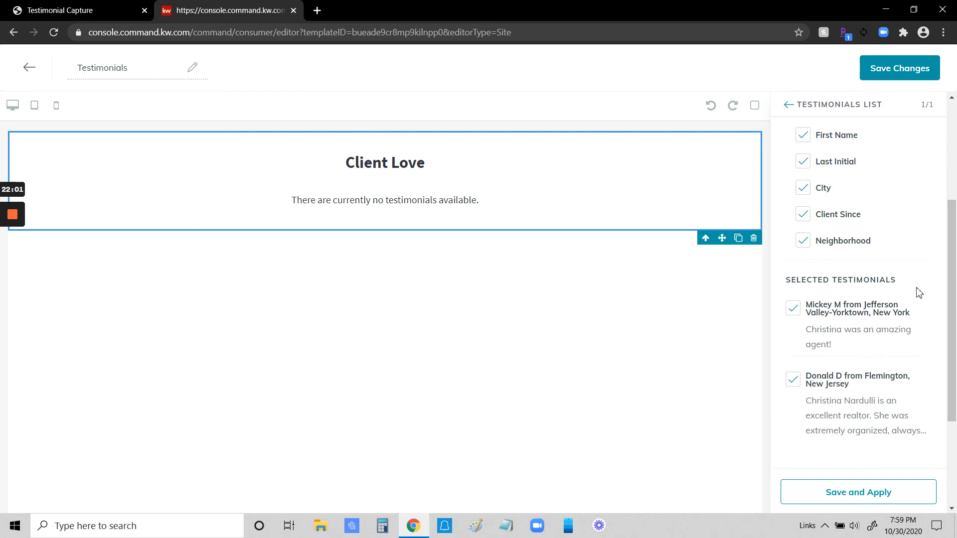
{"action": "scroll", "coordinate": [910, 314], "scroll_direction": "down", "scroll_amount": 1}
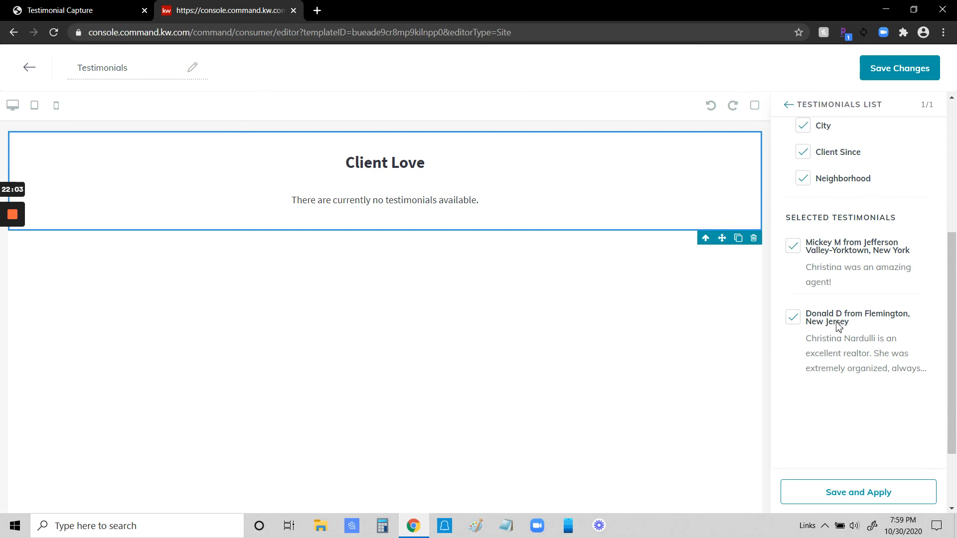
Step: Deselect and reselect the second testimonial, apply the Testimonials List settings with both testimonials included, and save the page changes
{"action": "left_click", "coordinate": [793, 317]}
{"action": "scroll", "coordinate": [817, 348], "scroll_direction": "down", "scroll_amount": 1}
{"action": "scroll", "coordinate": [852, 288], "scroll_direction": "up", "scroll_amount": 3}
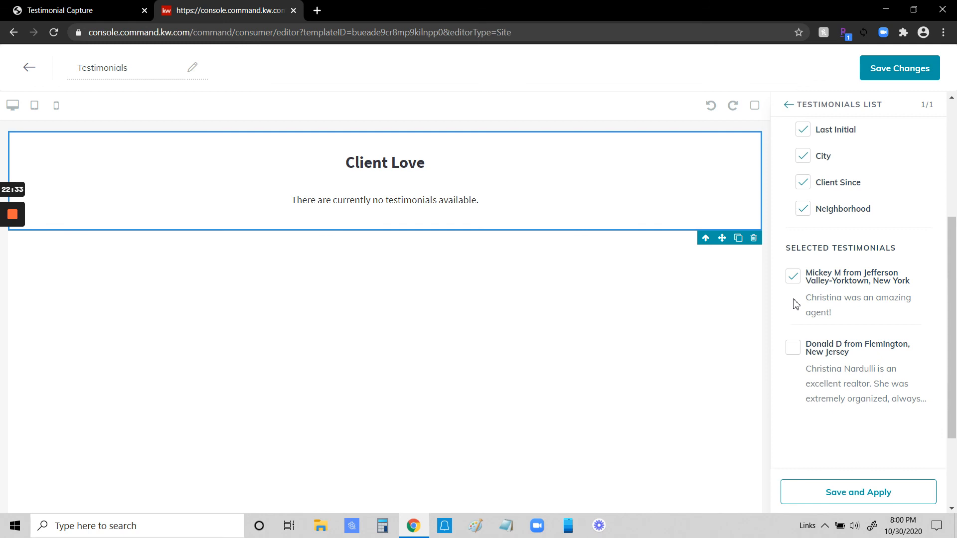
{"action": "left_click", "coordinate": [794, 350]}
{"action": "left_click", "coordinate": [850, 496]}
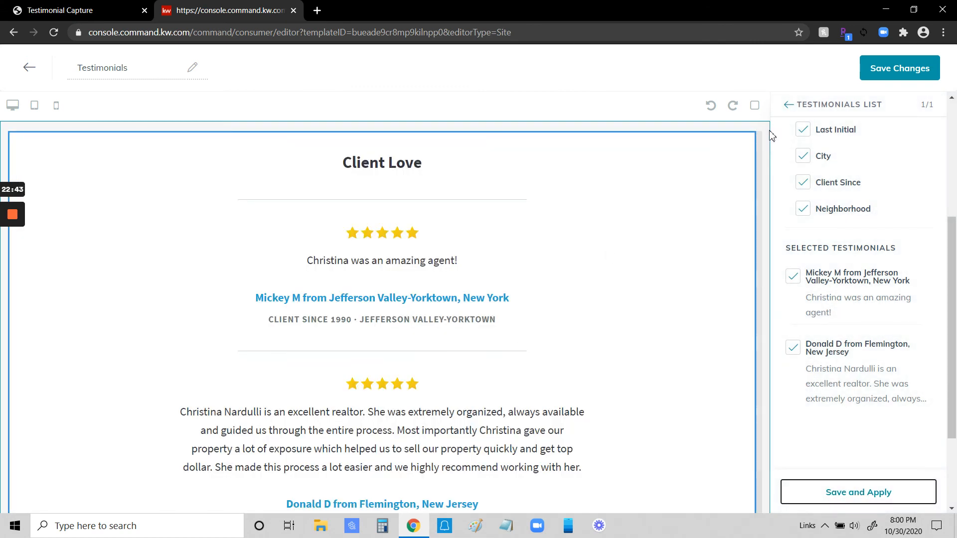
{"action": "left_click", "coordinate": [900, 69]}
{"action": "left_click", "coordinate": [529, 357]}
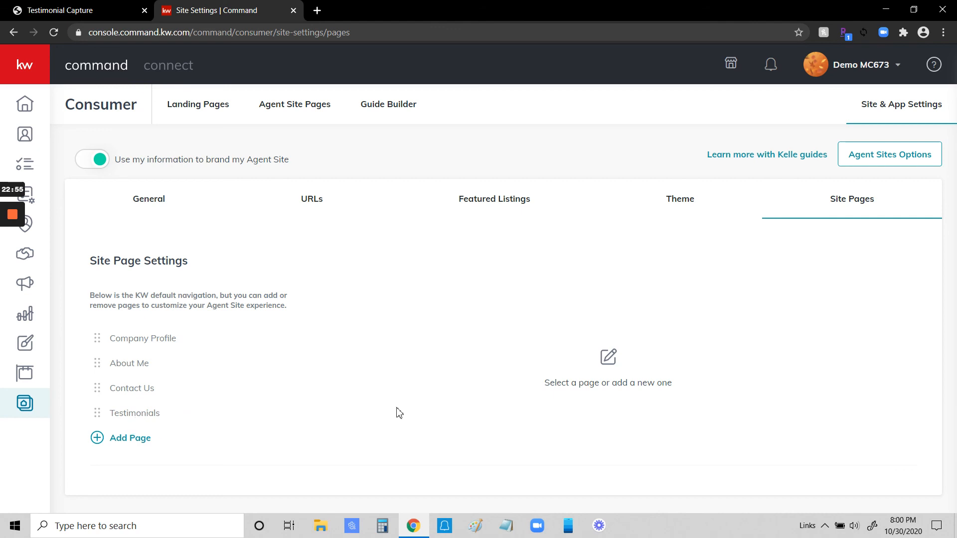
Step: Open the configured agent site from the Agent Site Pages and go to its Testimonials page
{"action": "left_click", "coordinate": [289, 112]}
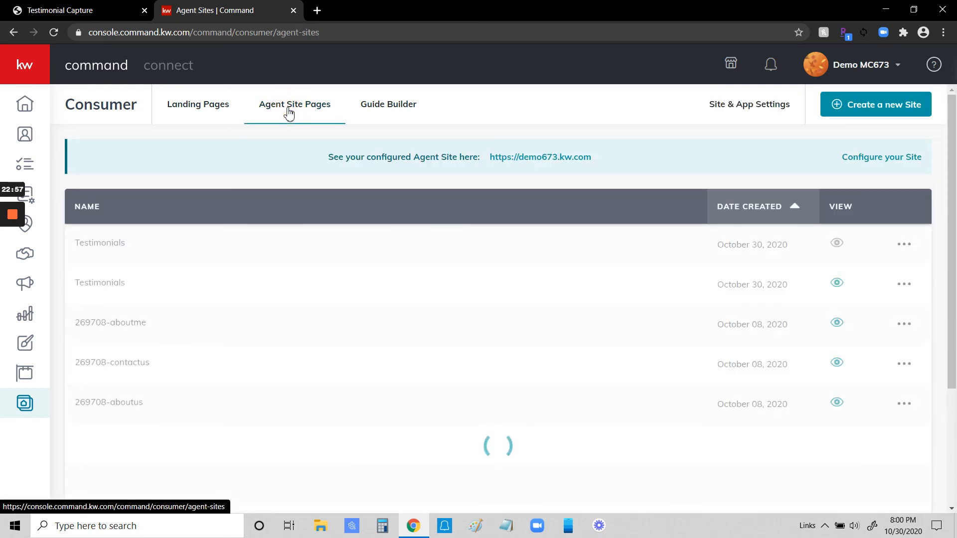
{"action": "left_click", "coordinate": [546, 159]}
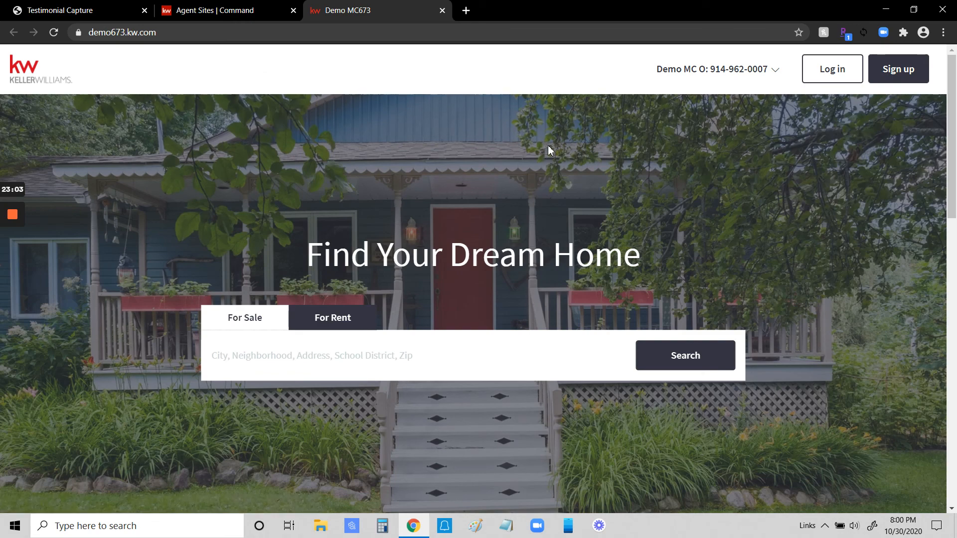
{"action": "left_click", "coordinate": [717, 70]}
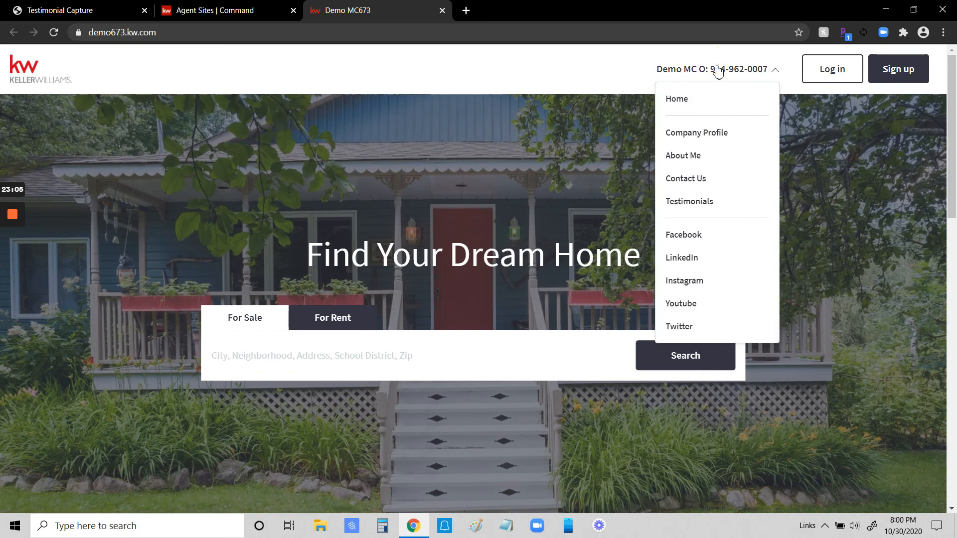
{"action": "left_click", "coordinate": [690, 206]}
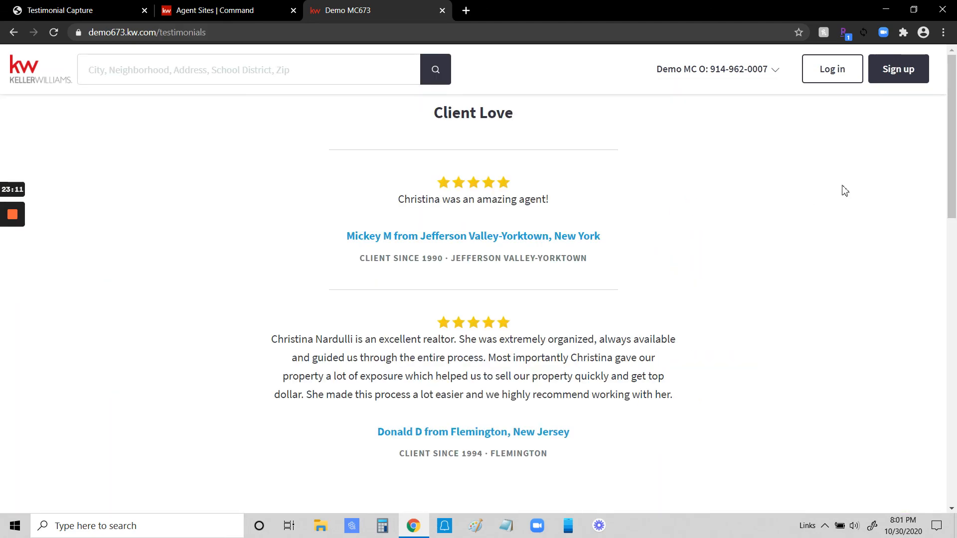
Step: Look over the live Testimonials page and the site's navigation entries, and return to the Agent Site Pages list in Command
{"action": "scroll", "coordinate": [696, 235], "scroll_direction": "down", "scroll_amount": 4}
{"action": "scroll", "coordinate": [703, 235], "scroll_direction": "up", "scroll_amount": 4}
{"action": "scroll", "coordinate": [698, 233], "scroll_direction": "down", "scroll_amount": 5}
{"action": "scroll", "coordinate": [705, 237], "scroll_direction": "up", "scroll_amount": 5}
{"action": "left_click", "coordinate": [737, 71]}
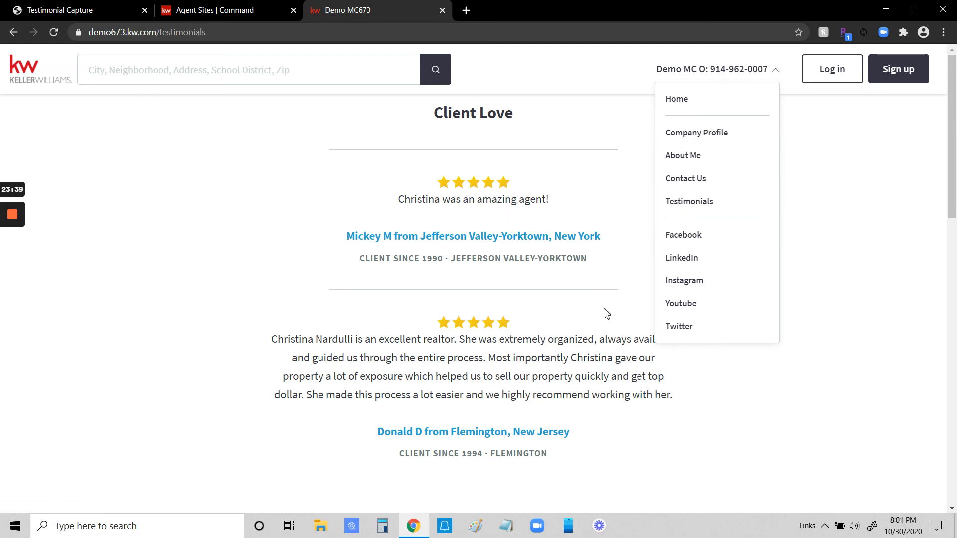
{"action": "left_click", "coordinate": [230, 13]}
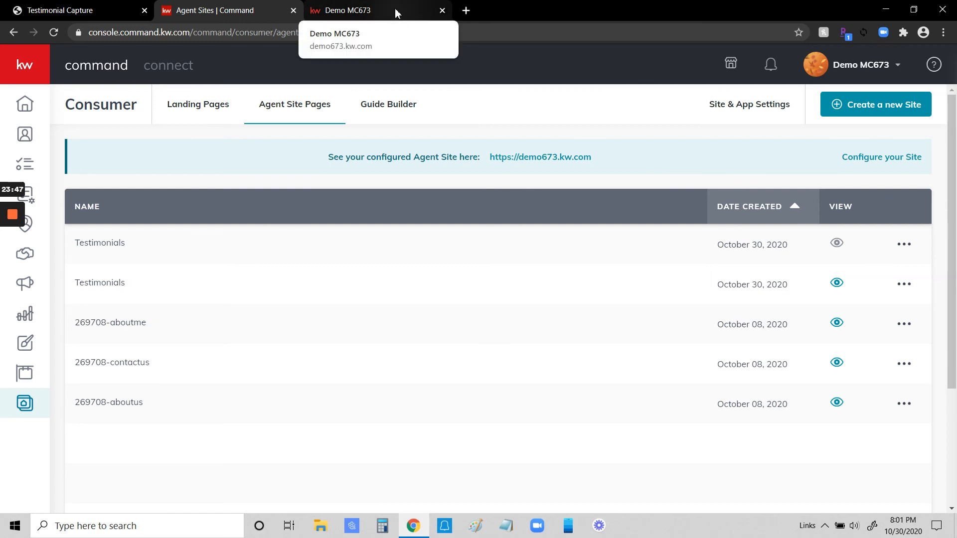
{"action": "left_click", "coordinate": [395, 13]}
{"action": "left_click", "coordinate": [250, 17]}
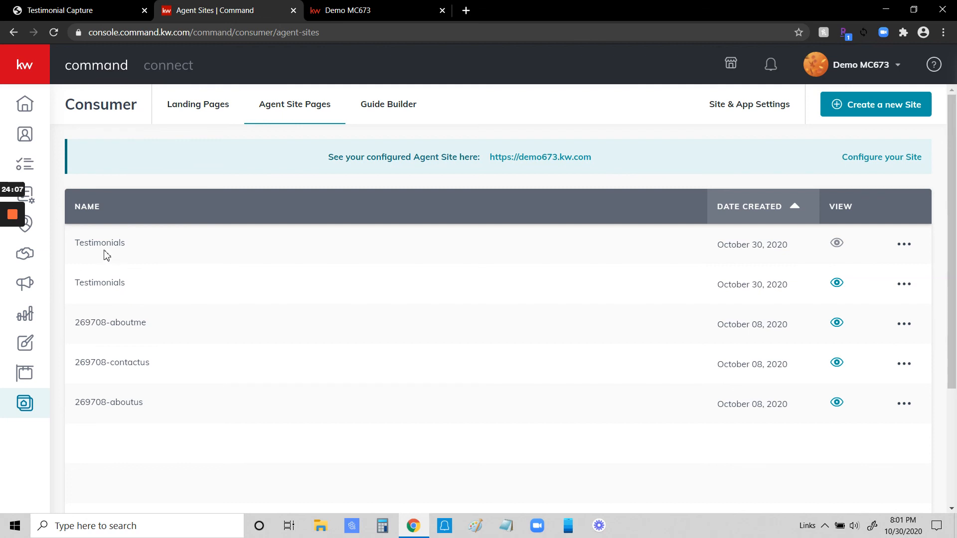
Step: Check which of the two Testimonials entries can be viewed, view the active page, and close one copy of the site
{"action": "mouse_move", "coordinate": [837, 245]}
{"action": "left_click", "coordinate": [837, 283]}
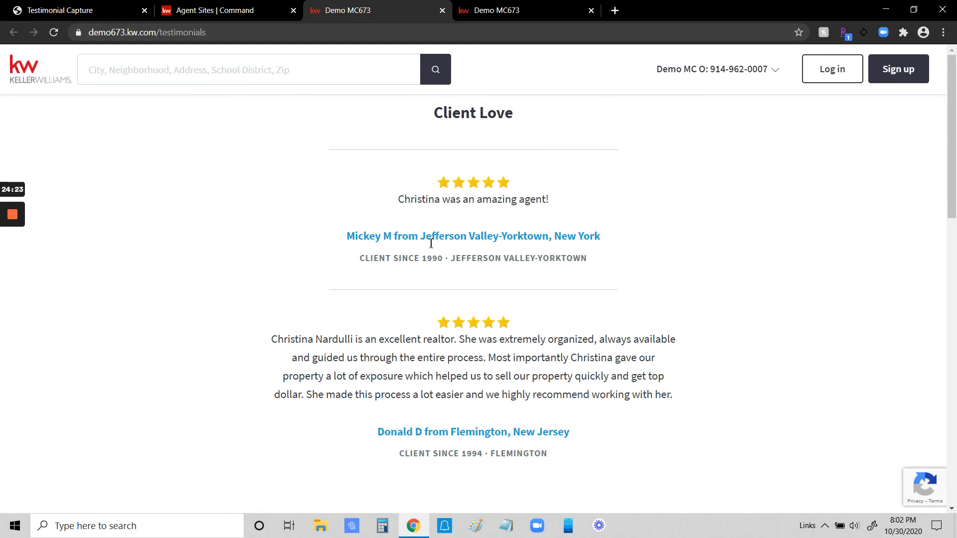
{"action": "left_click", "coordinate": [442, 10]}
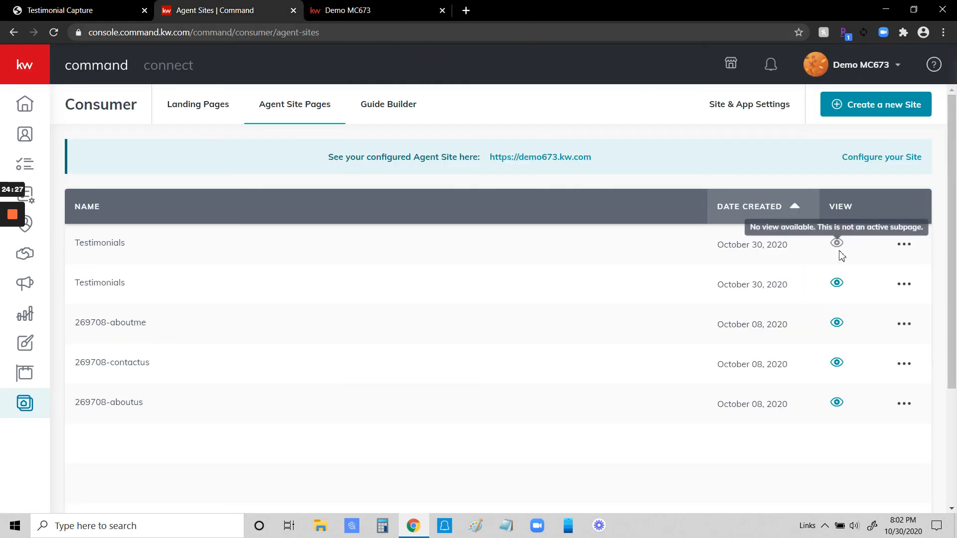
Step: Delete the inactive duplicate Testimonials page from the Agent Site Pages
{"action": "left_click", "coordinate": [904, 244]}
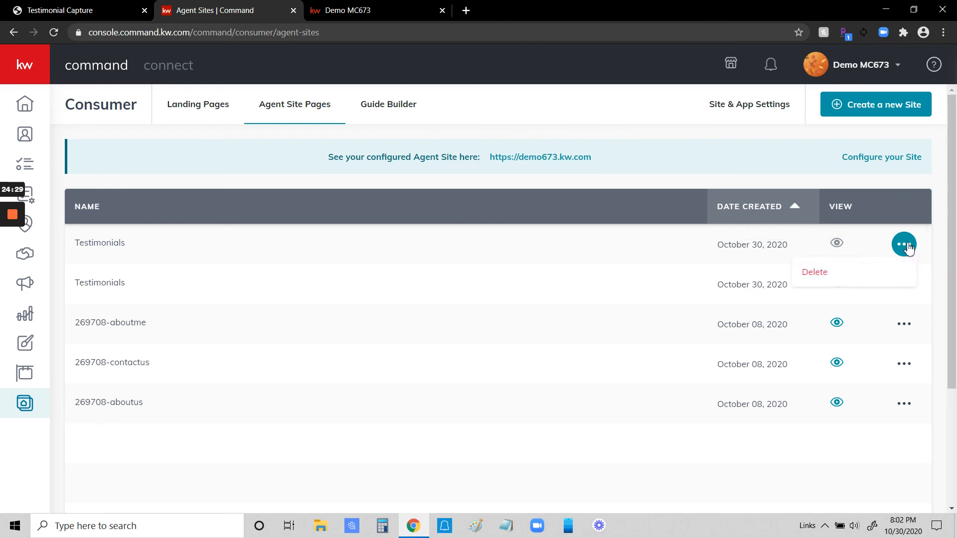
{"action": "left_click", "coordinate": [815, 275]}
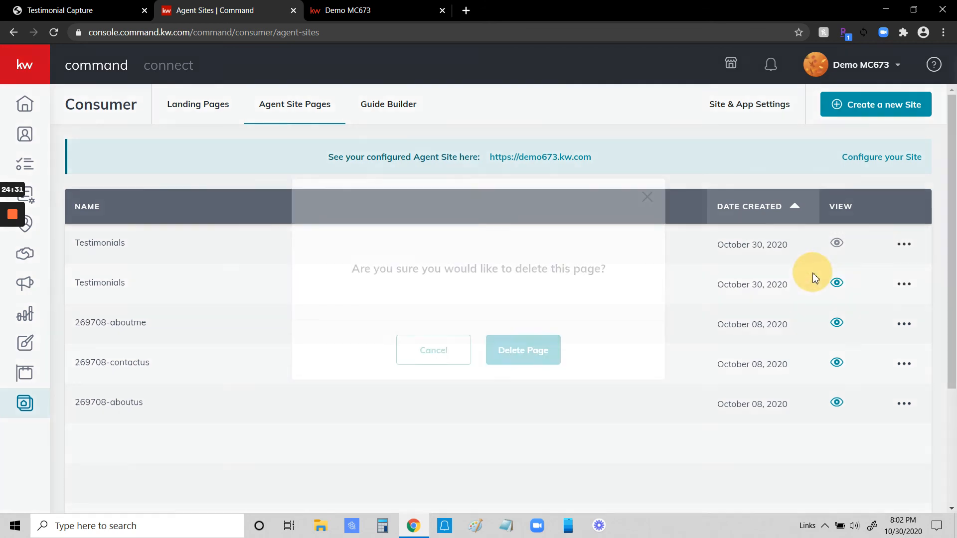
{"action": "left_click", "coordinate": [512, 347]}
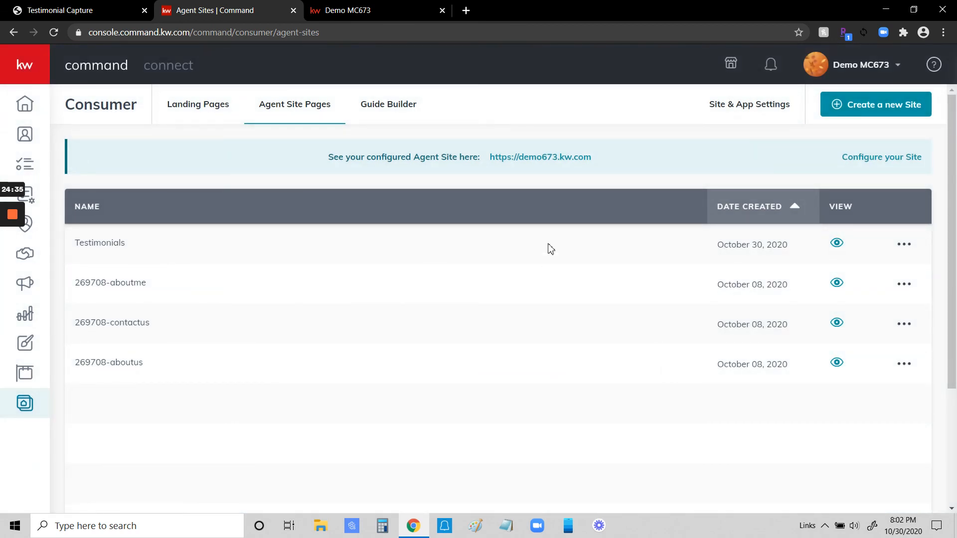
Step: View the remaining Testimonials page on the live site and close both open copies of the site
{"action": "left_click", "coordinate": [836, 243]}
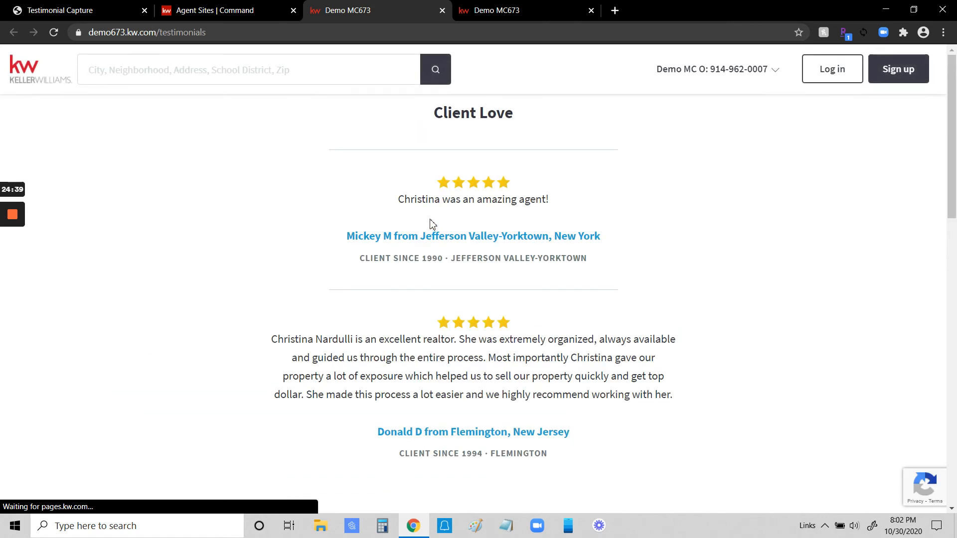
{"action": "left_click", "coordinate": [591, 10]}
{"action": "left_click", "coordinate": [442, 11]}
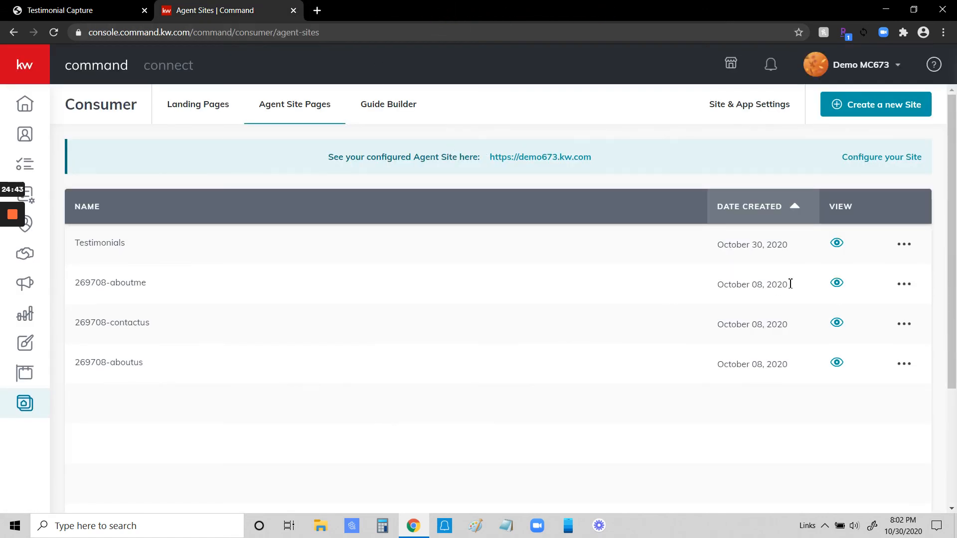